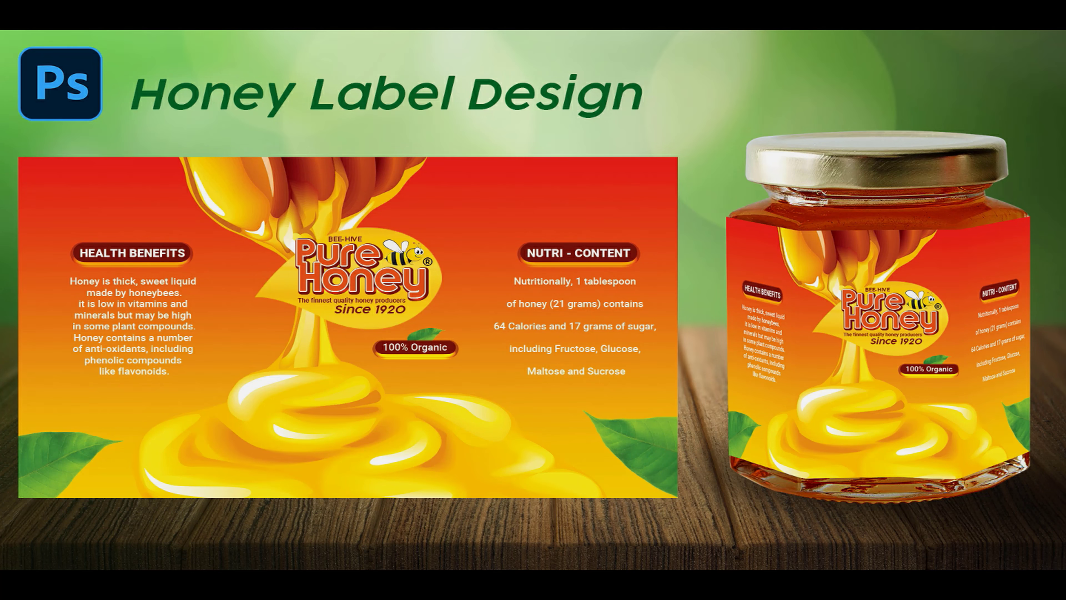
# - Create 'Honey Label Design' at 1188 × 682 px, 300 ppi, CMYK, with its tab moved first
pyautogui.hotkey('ctrl', 'n')
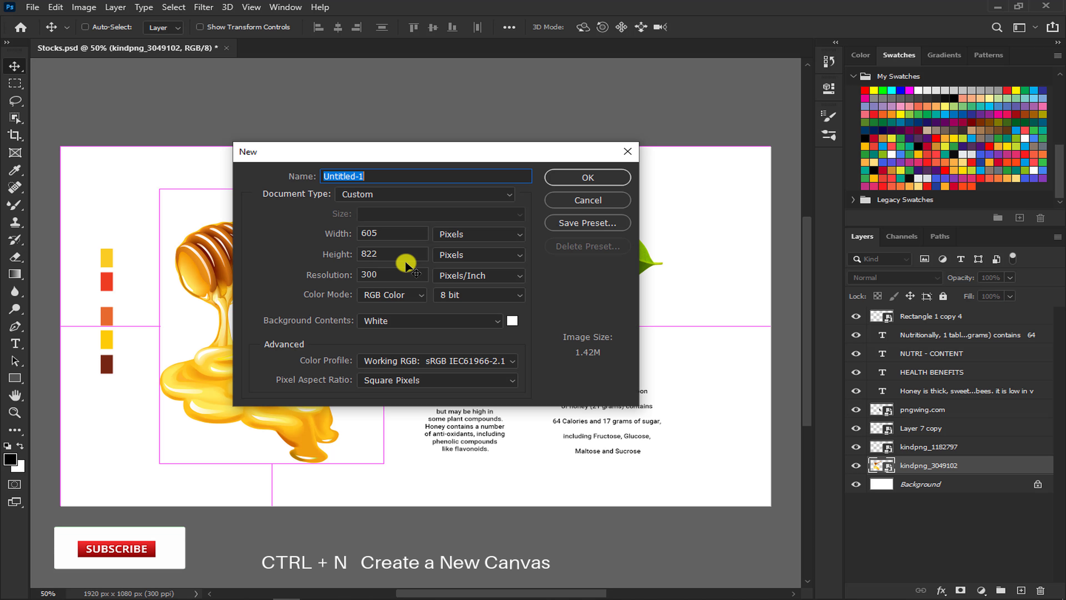
pyautogui.write('Honey Label Design')
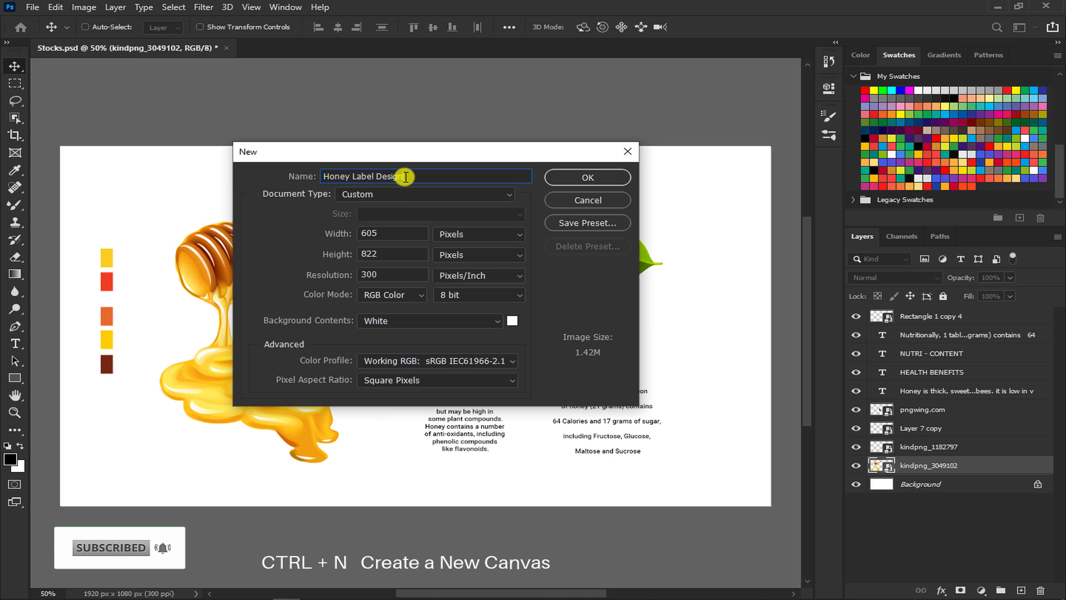
pyautogui.doubleClick(372, 235)
pyautogui.write('1188')
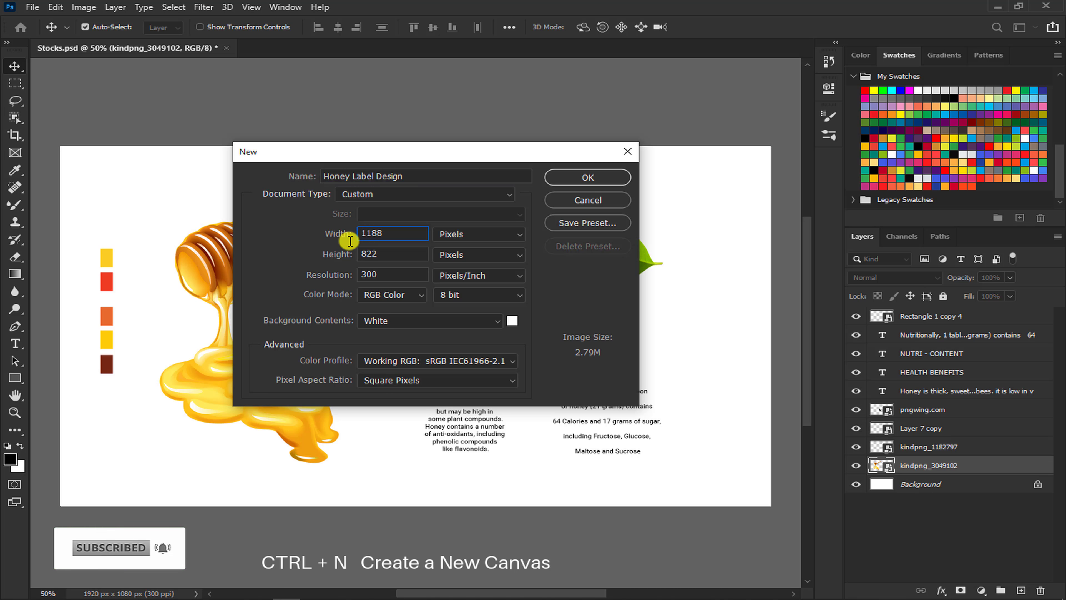
pyautogui.press('Tab')
pyautogui.write('682')
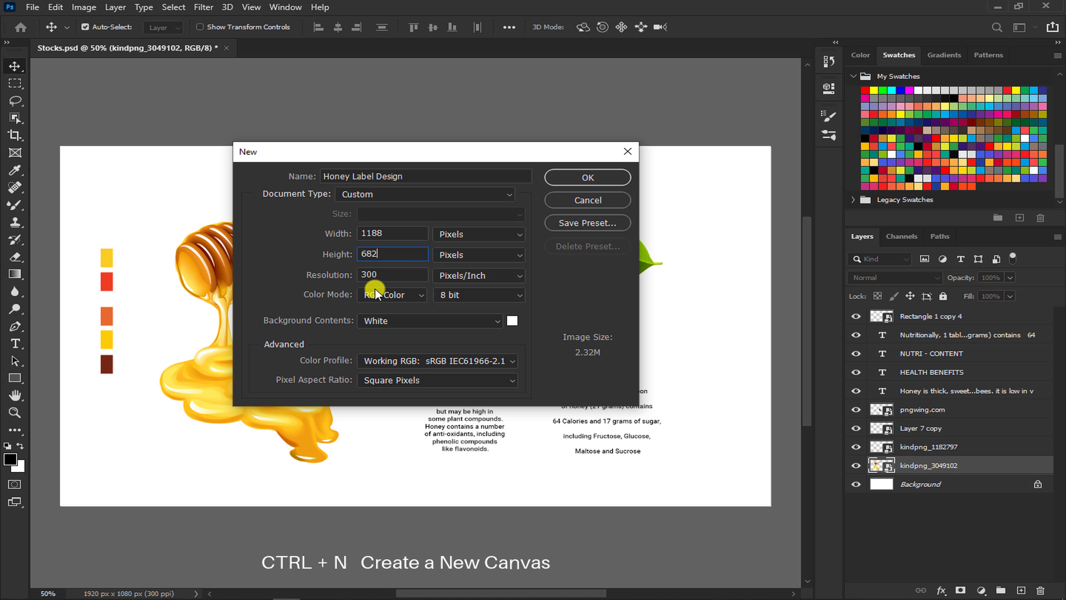
pyautogui.click(375, 294)
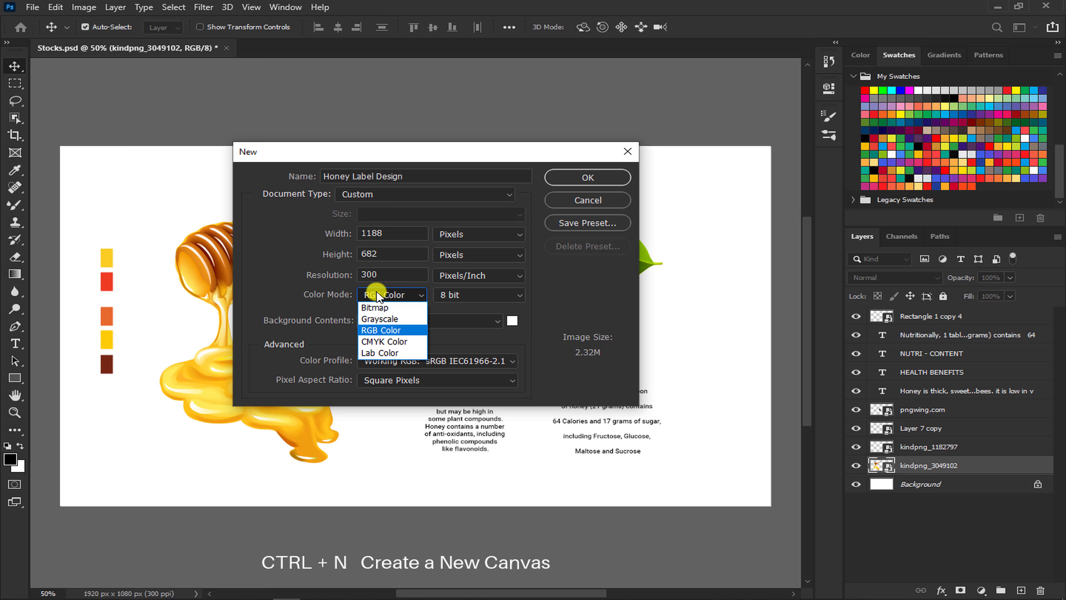
pyautogui.click(379, 341)
pyautogui.click(563, 179)
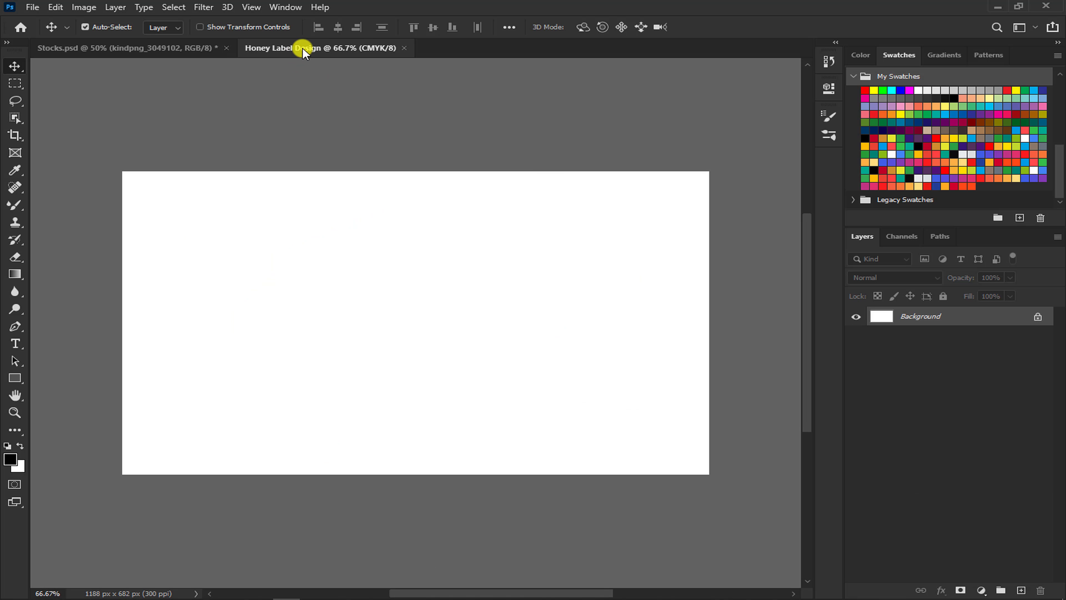
pyautogui.moveTo(303, 47); pyautogui.dragTo(89, 52)
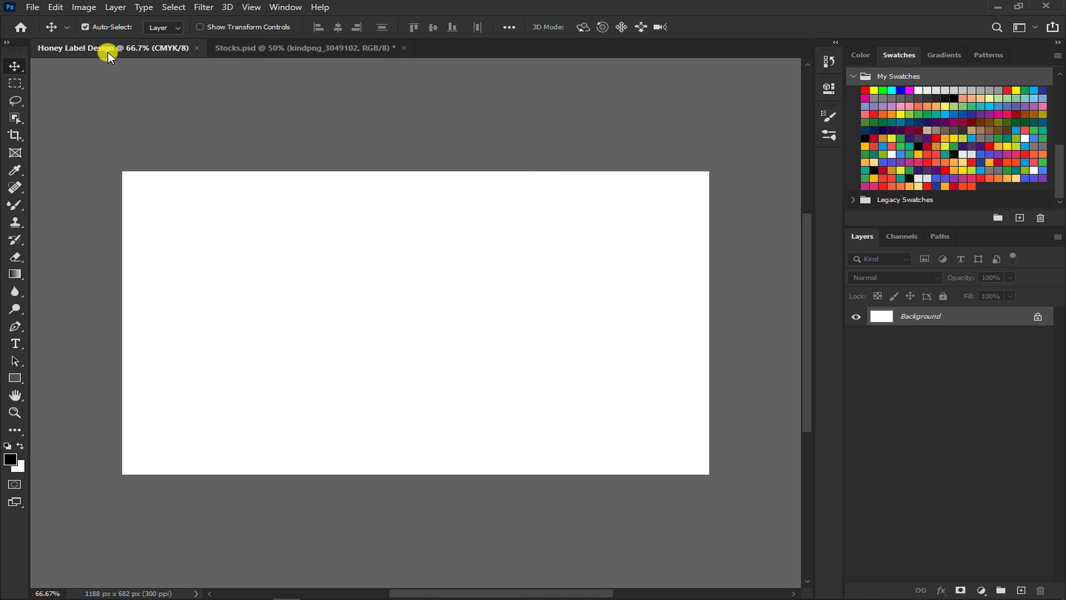
# - Drag the colour-swatch rectangles layer from Stocks.psd into Honey Label Design and move it left
pyautogui.click(269, 48)
pyautogui.click(109, 282)
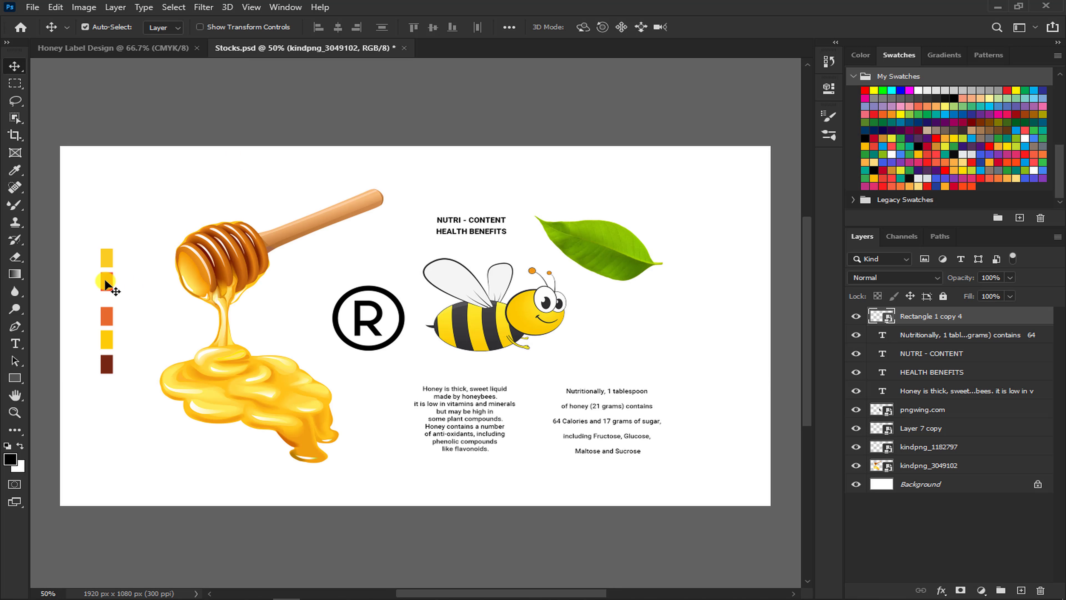
pyautogui.click(127, 51)
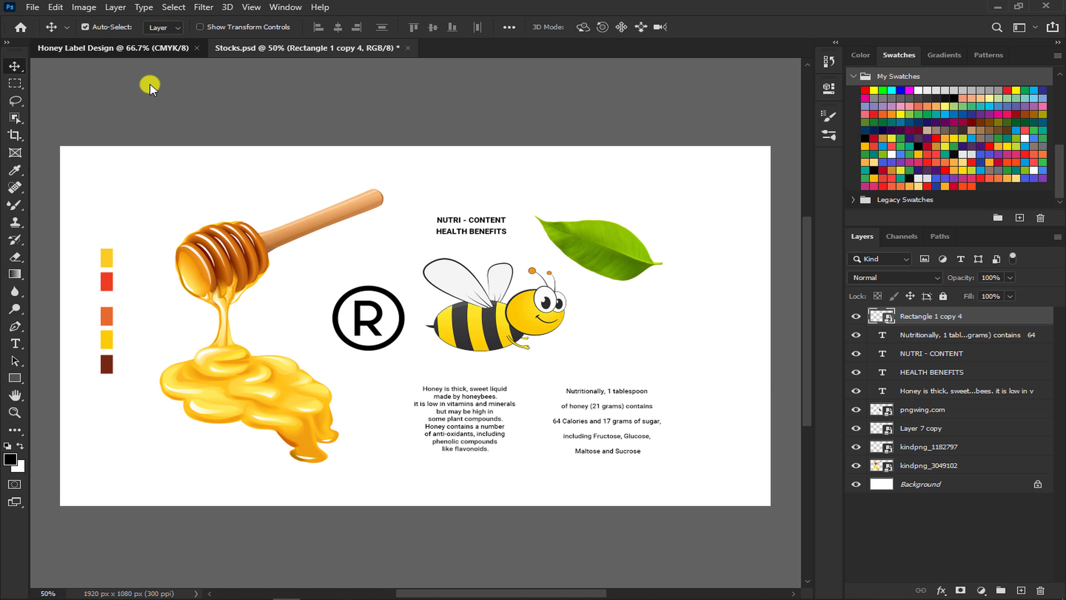
pyautogui.moveTo(155, 270); pyautogui.dragTo(155, 272)
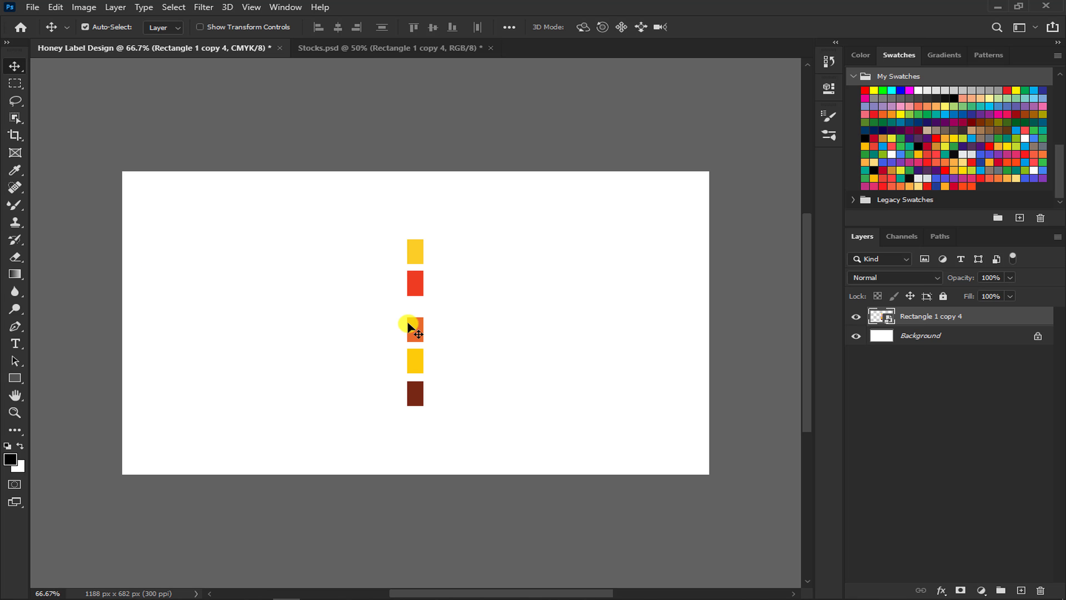
pyautogui.moveTo(419, 282); pyautogui.dragTo(146, 277)
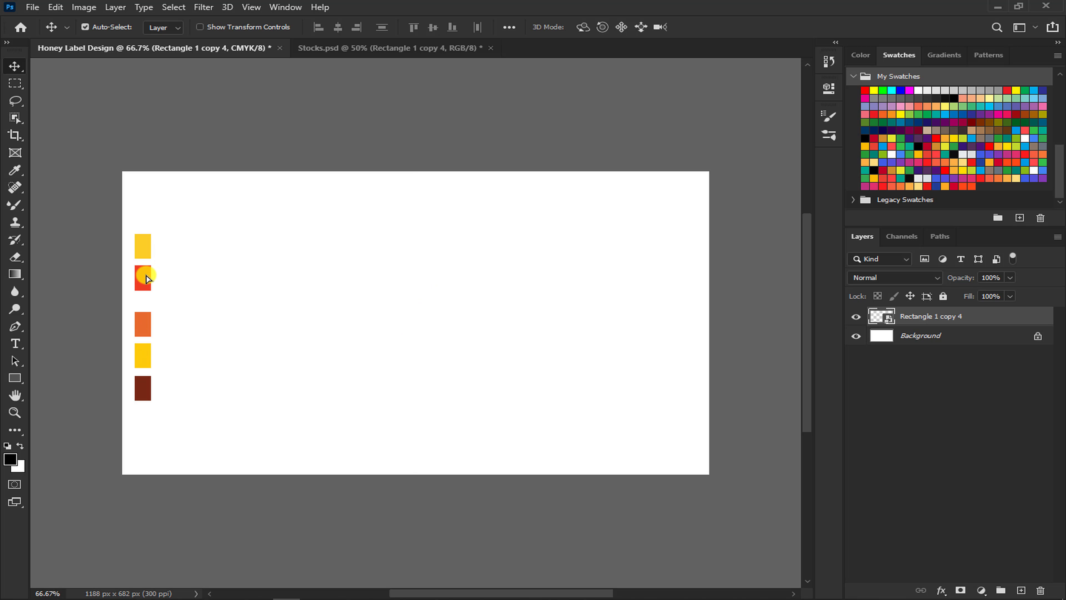
pyautogui.click(946, 336)
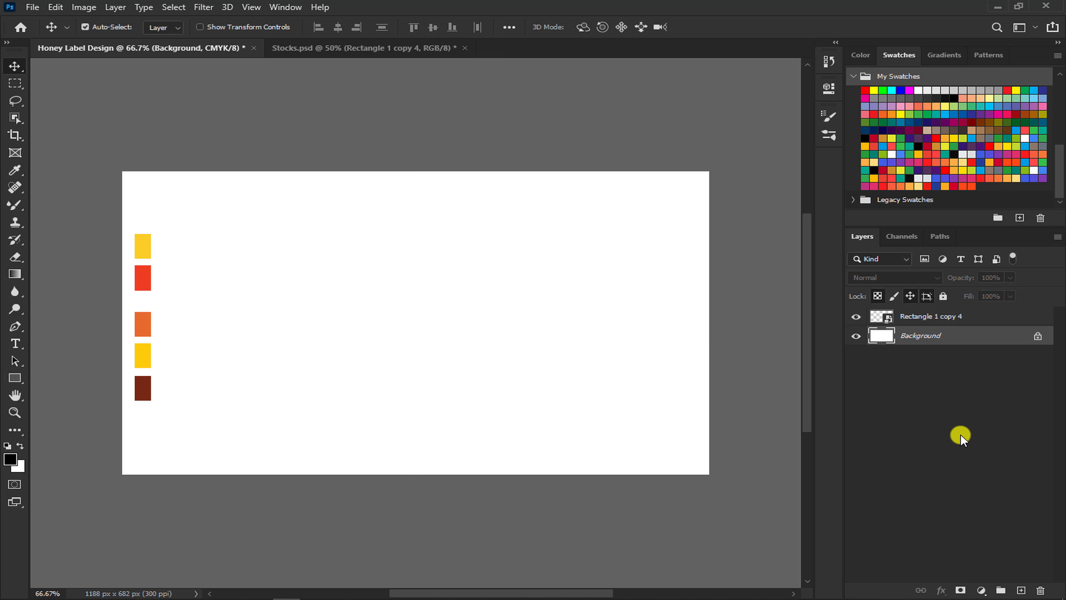
# - Add a Gradient Fill layer based on the Foreground to Background preset
pyautogui.click(981, 590)
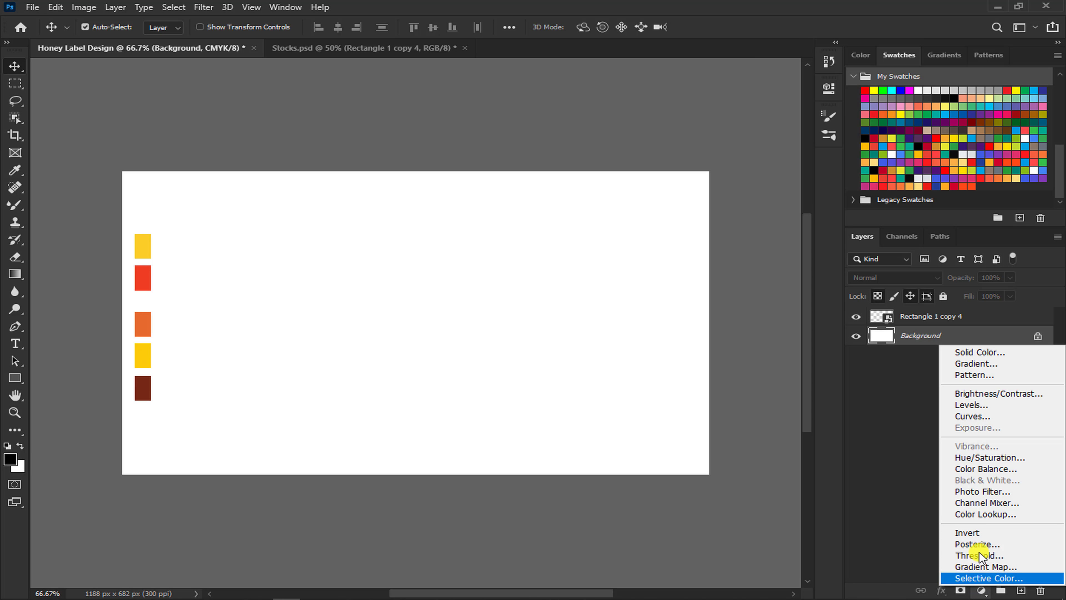
pyautogui.click(992, 362)
pyautogui.click(478, 155)
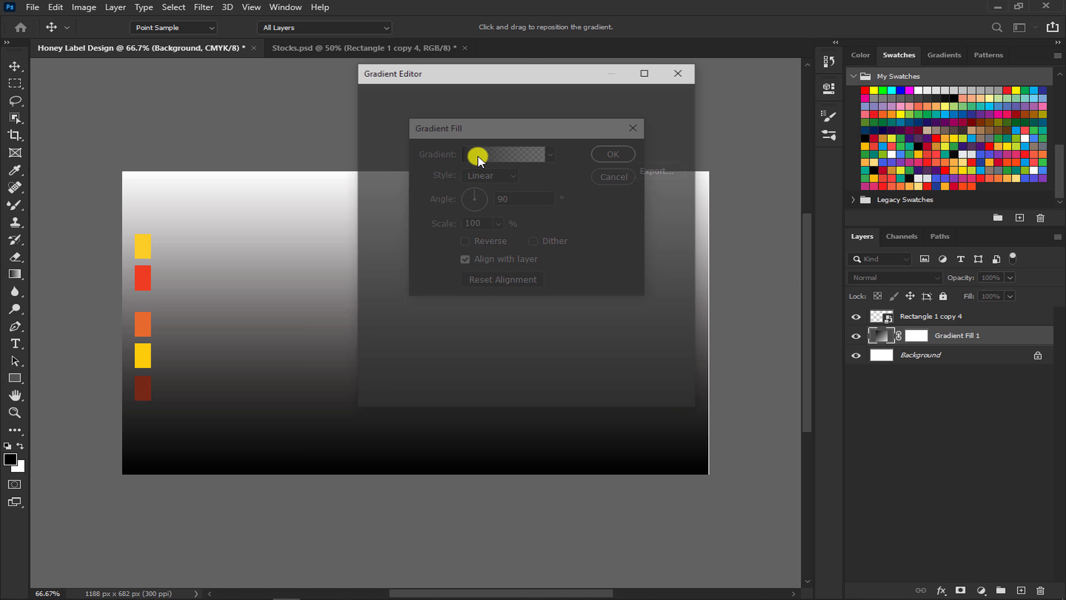
pyautogui.click(413, 113)
pyautogui.click(382, 114)
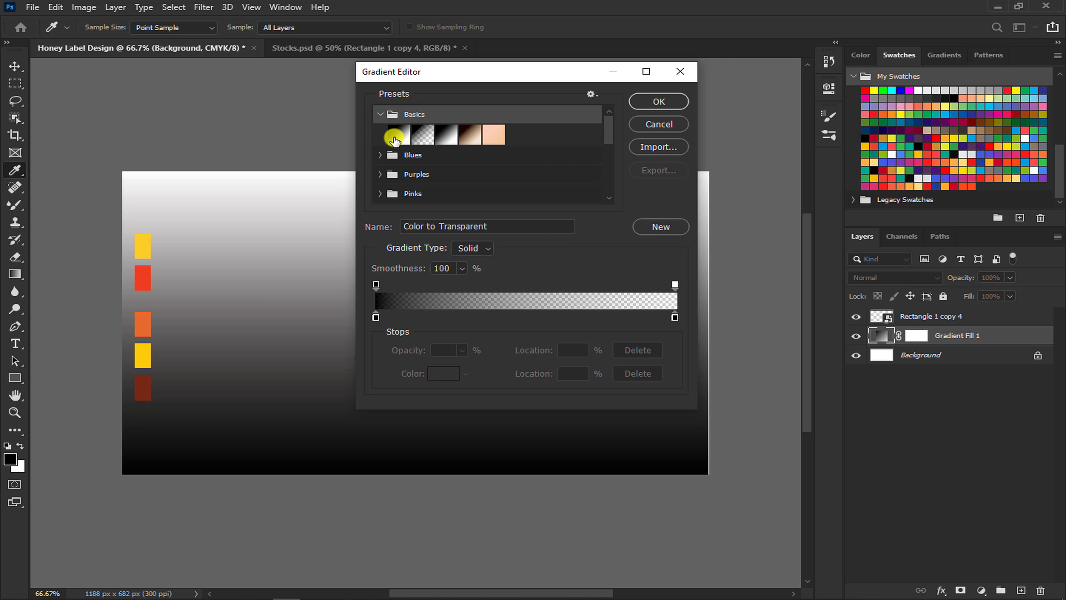
pyautogui.click(395, 139)
# - Sample the yellow and red swatches into the gradient stops and apply the fill
pyautogui.click(375, 318)
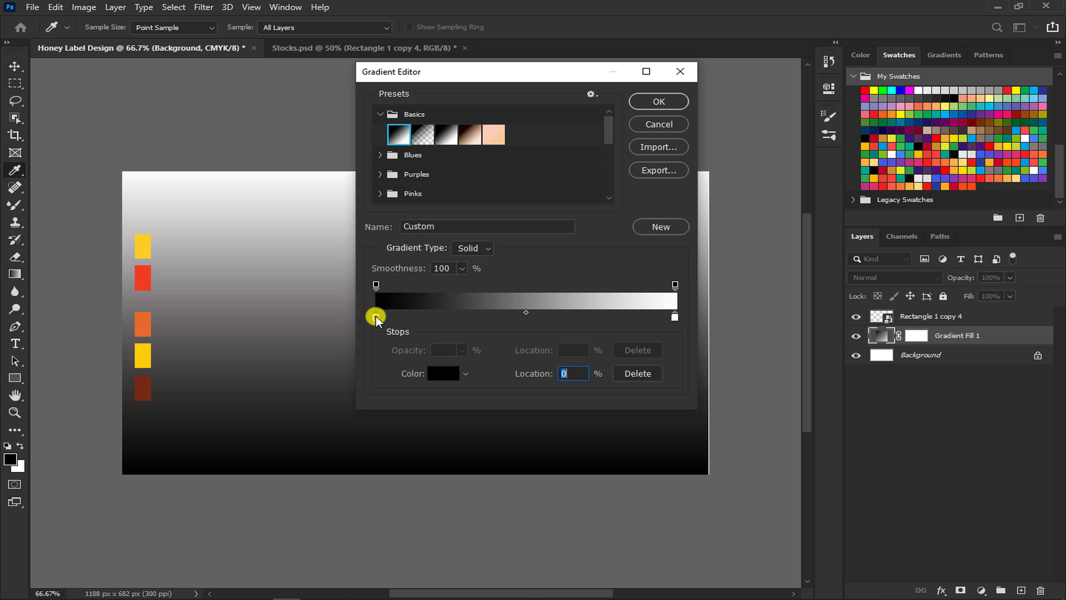
pyautogui.click(150, 254)
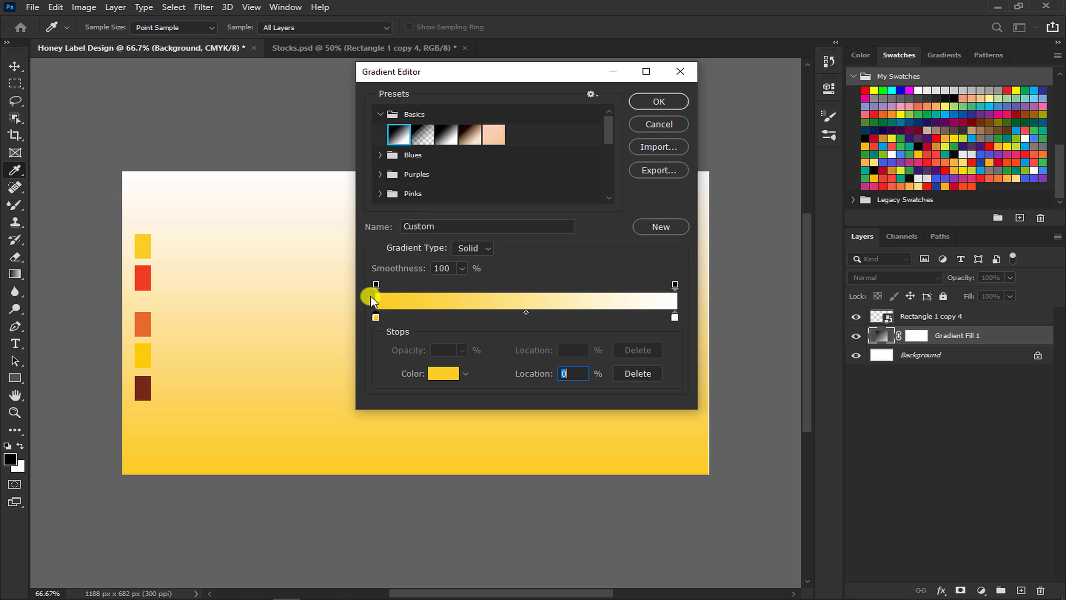
pyautogui.click(674, 318)
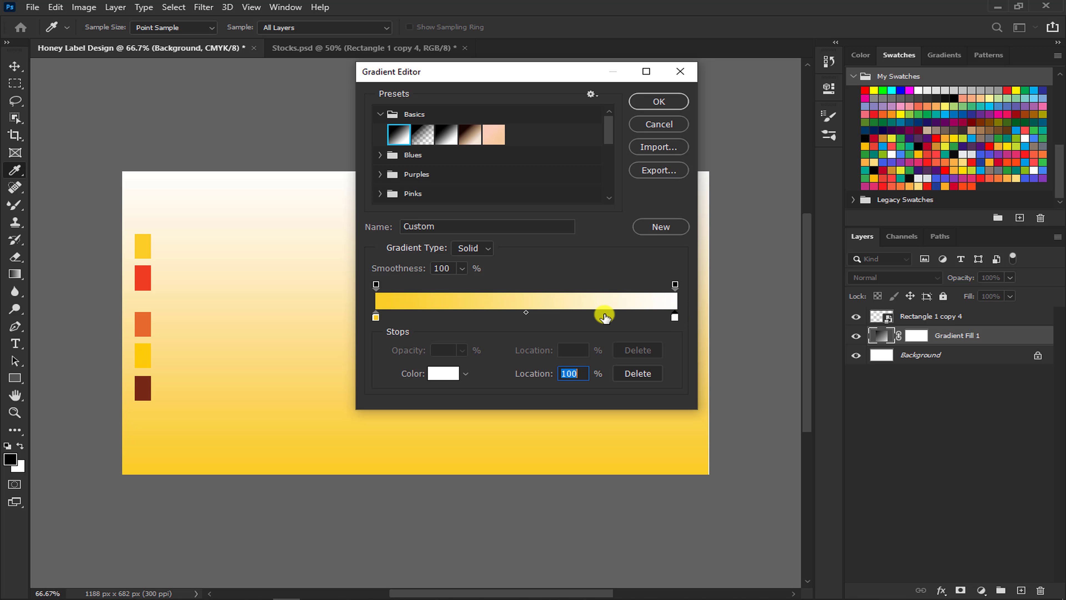
pyautogui.click(145, 279)
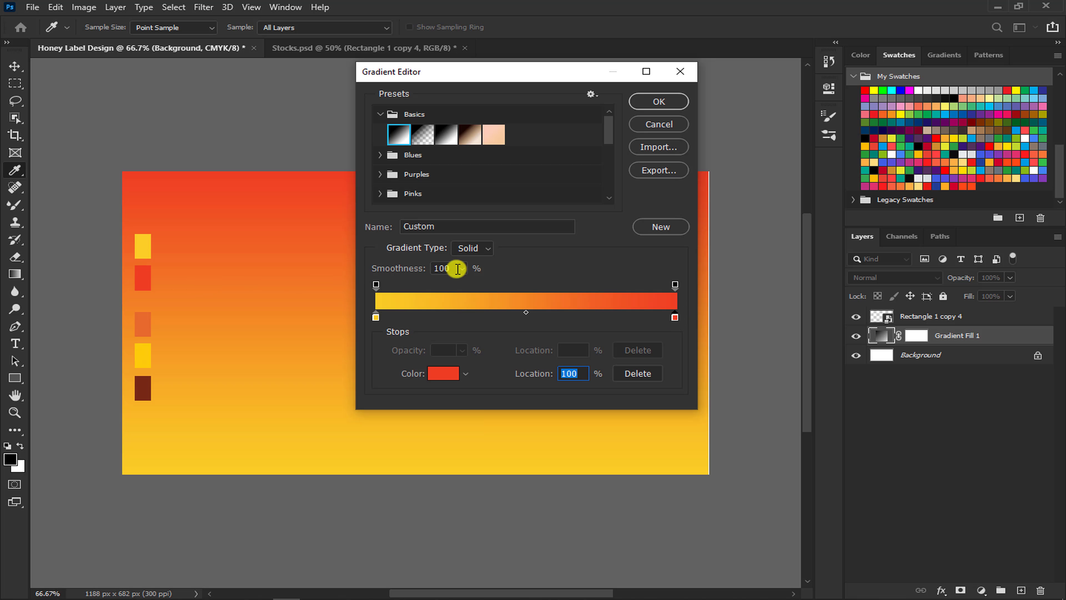
pyautogui.click(641, 105)
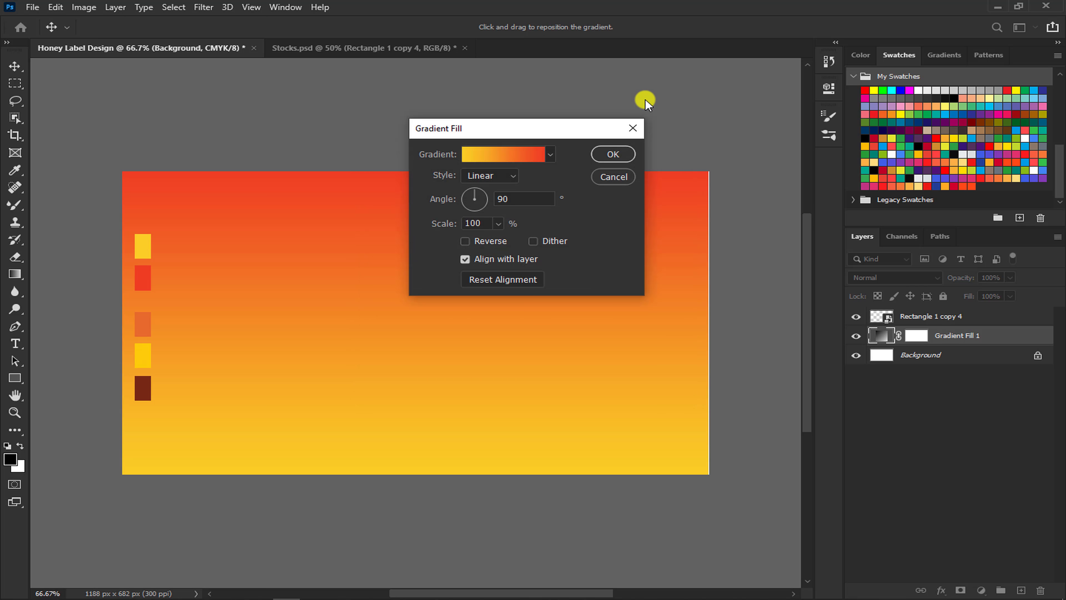
pyautogui.click(606, 154)
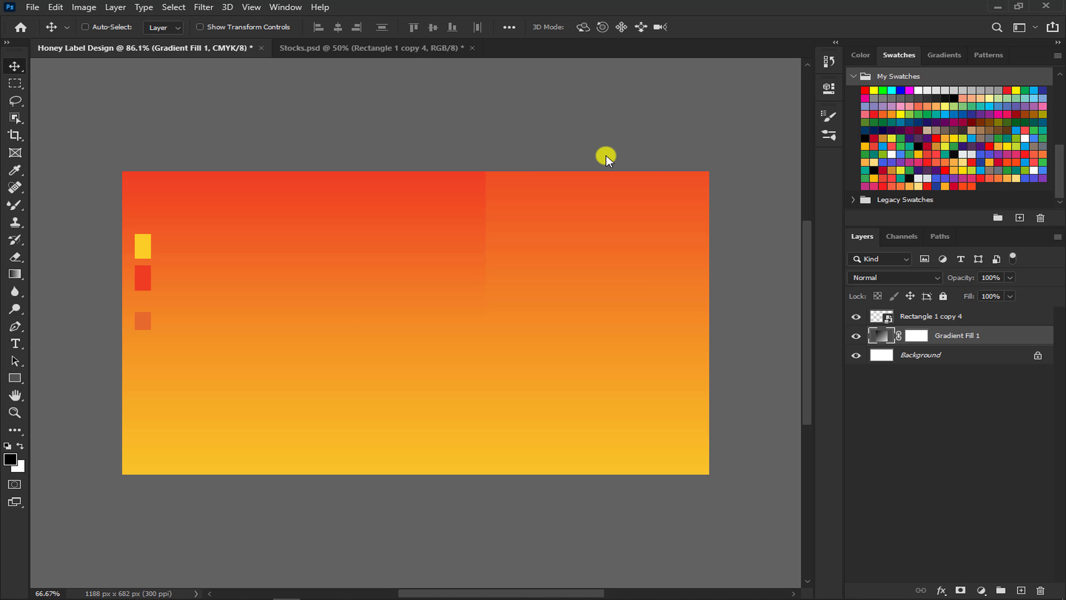
# - Set up a New Guide Layout with top margin 0 and left and right margins 380 px
pyautogui.click(254, 6)
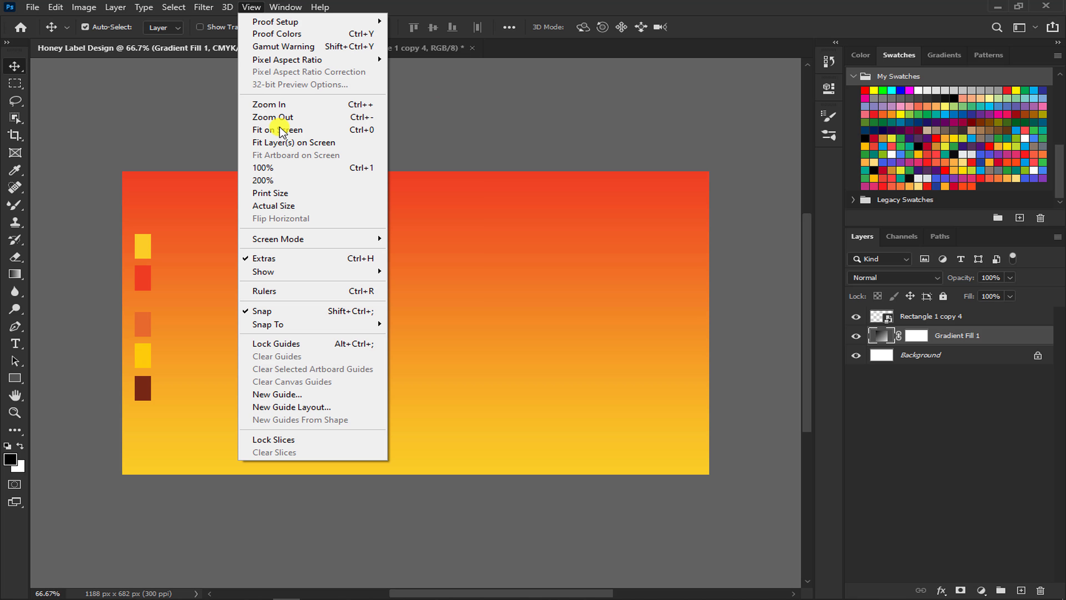
pyautogui.click(286, 407)
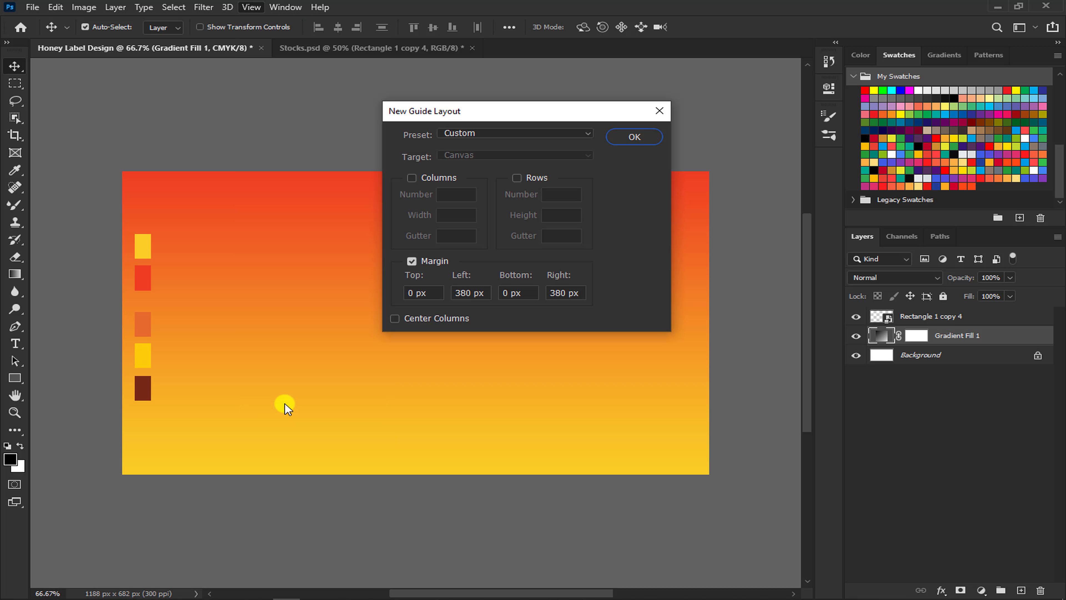
pyautogui.doubleClick(398, 292)
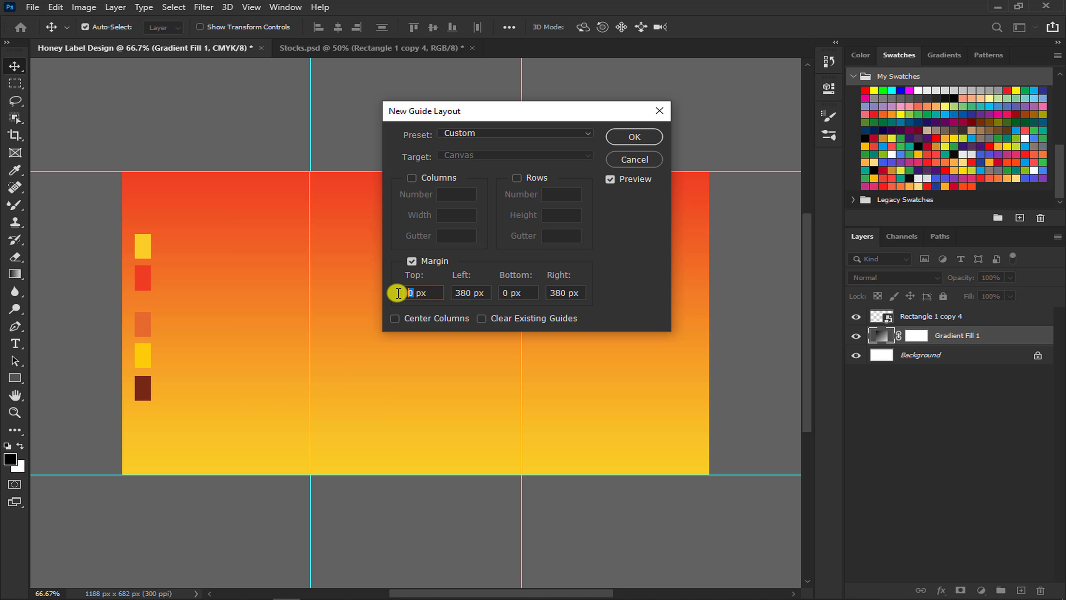
pyautogui.doubleClick(479, 292)
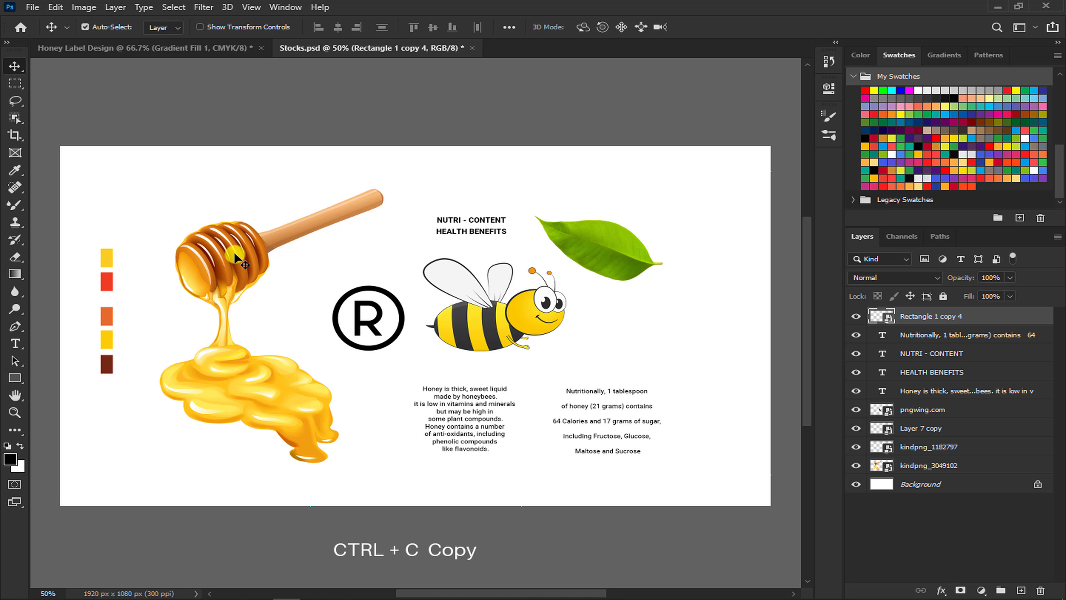
# - Paste the honey dipper image from Stocks.psd into Honey Label Design
pyautogui.click(234, 251)
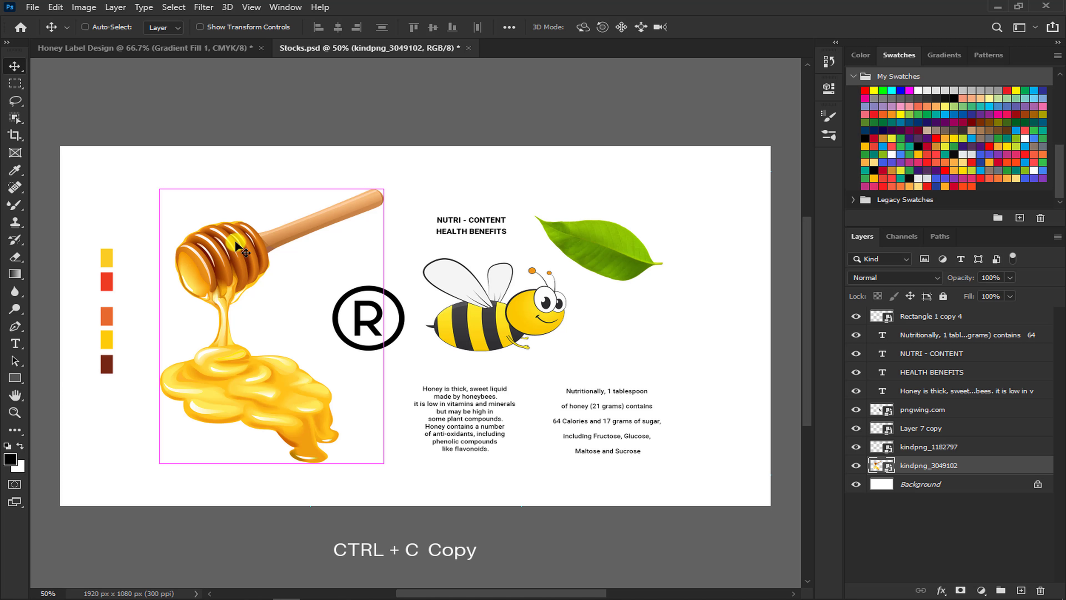
pyautogui.click(227, 48)
pyautogui.hotkey('ctrl', 'v')
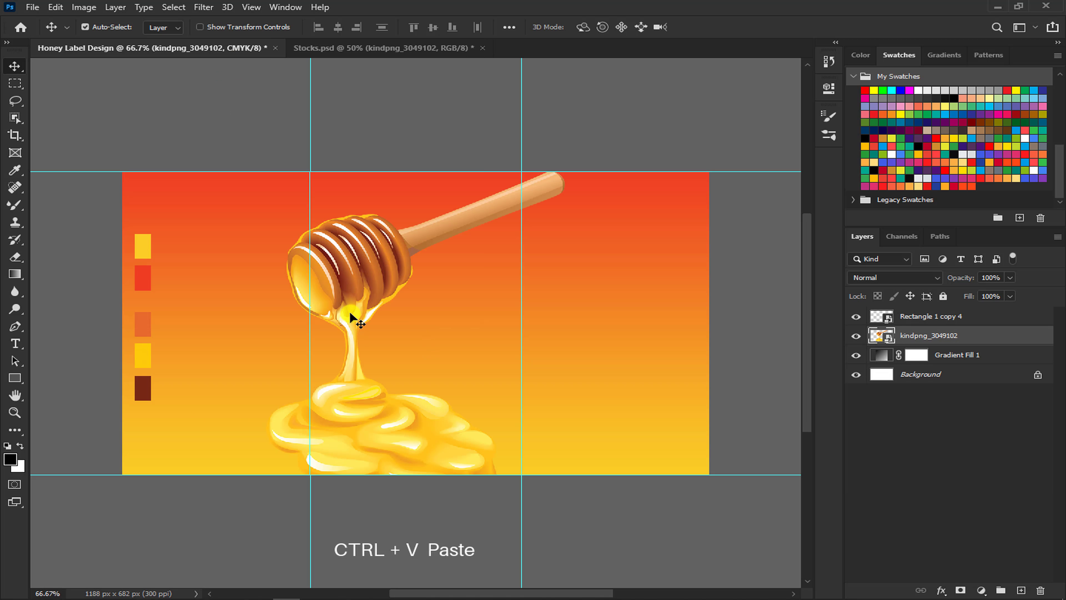
pyautogui.moveTo(350, 315); pyautogui.dragTo(376, 294)
# - Scale and reposition the honey dipper image until it fills the label
pyautogui.hotkey('ctrl', 't')
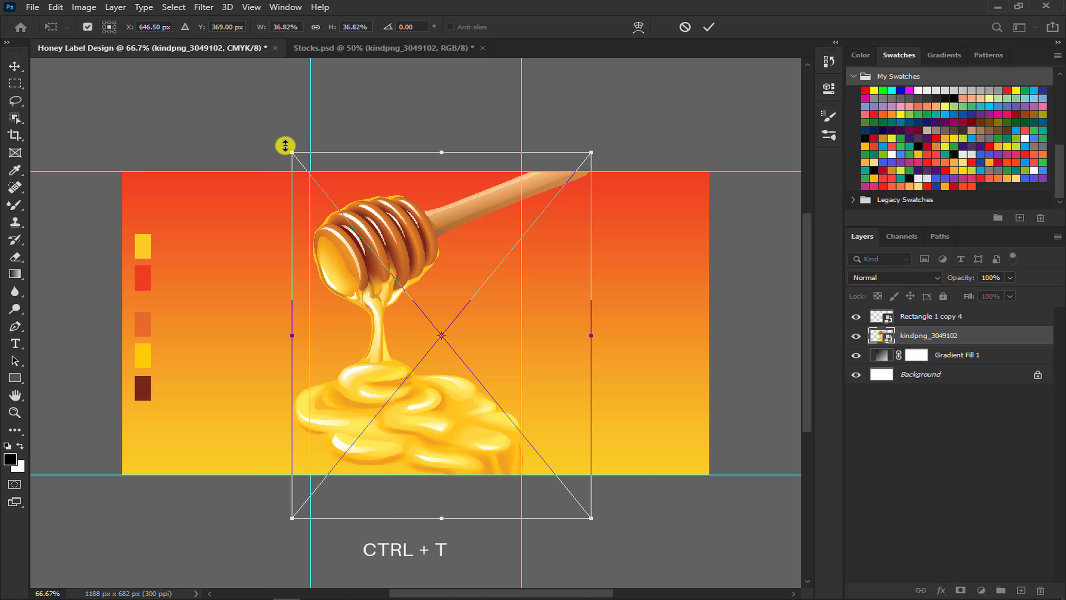
pyautogui.moveTo(285, 145); pyautogui.dragTo(205, 79)
pyautogui.moveTo(317, 293); pyautogui.dragTo(364, 312)
pyautogui.hotkey('ctrl', '-')
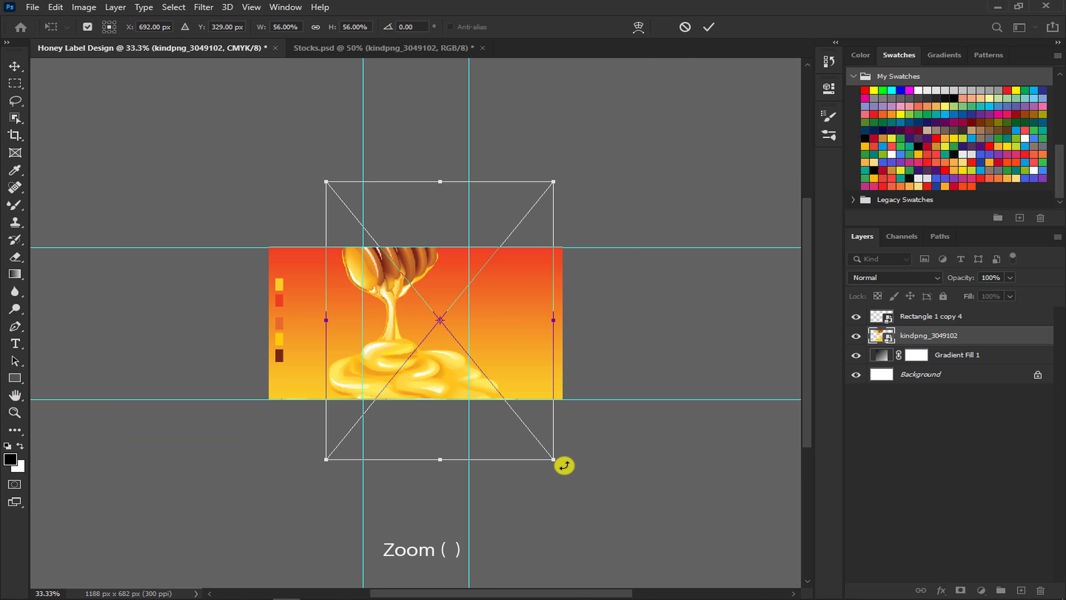
pyautogui.moveTo(554, 460)
pyautogui.mouseDown()
pyautogui.moveTo(556, 489)
pyautogui.moveTo(597, 503)
pyautogui.moveTo(595, 436)
pyautogui.mouseUp()
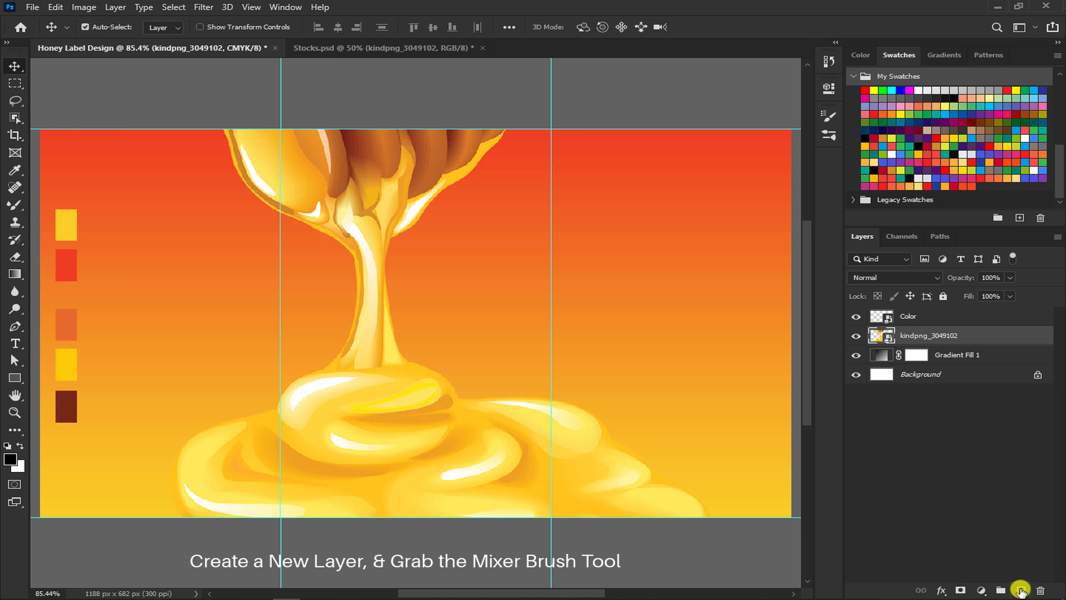
# - On a new layer, sample the honey with the Mixer Brush and paint three streaks across the puddle
pyautogui.click(1021, 591)
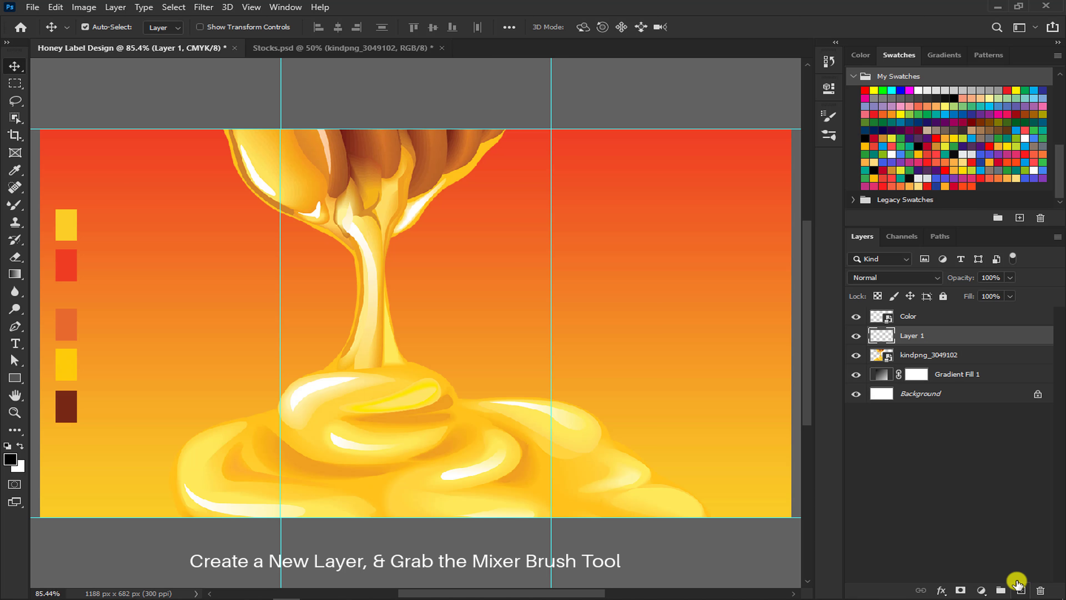
pyautogui.click(8, 205)
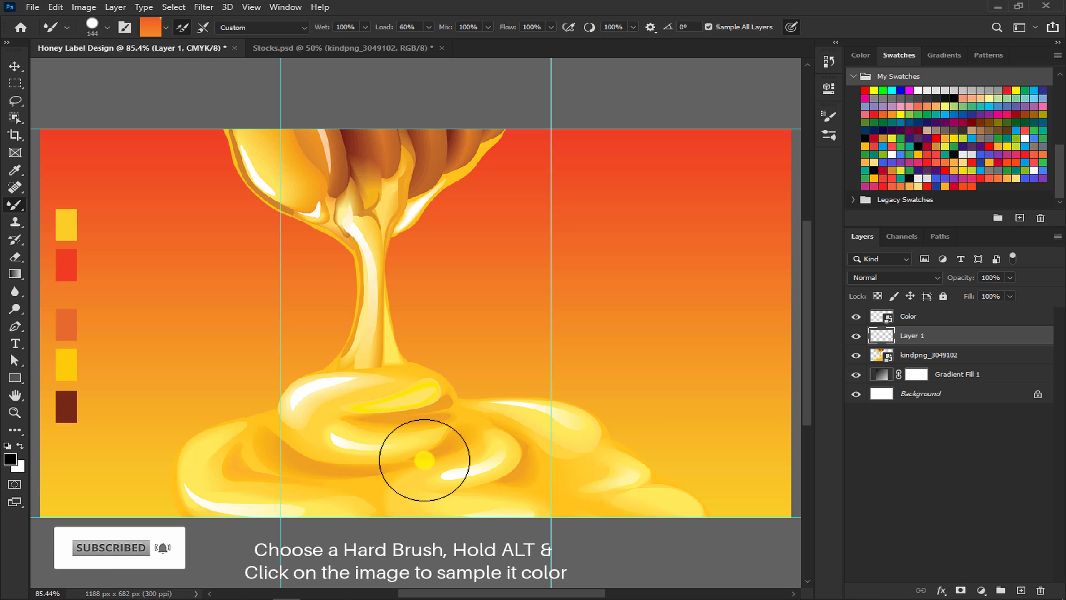
pyautogui.keyDown('alt'); pyautogui.click(424, 460); pyautogui.keyUp('alt')
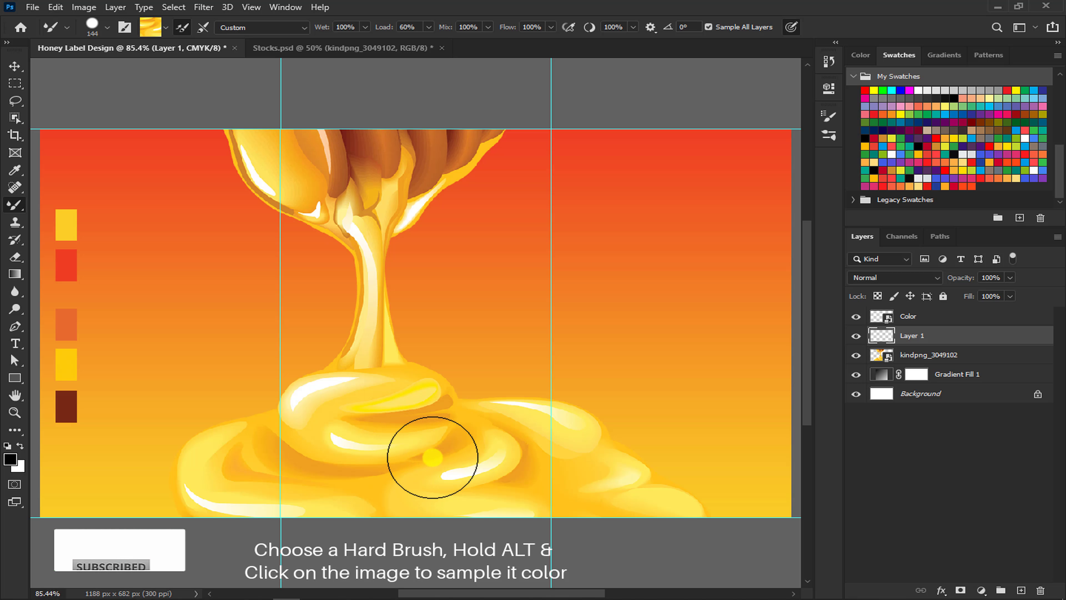
pyautogui.moveTo(646, 477); pyautogui.dragTo(119, 489)
pyautogui.moveTo(674, 429)
pyautogui.mouseDown()
pyautogui.moveTo(500, 441)
pyautogui.moveTo(100, 433)
pyautogui.mouseUp()
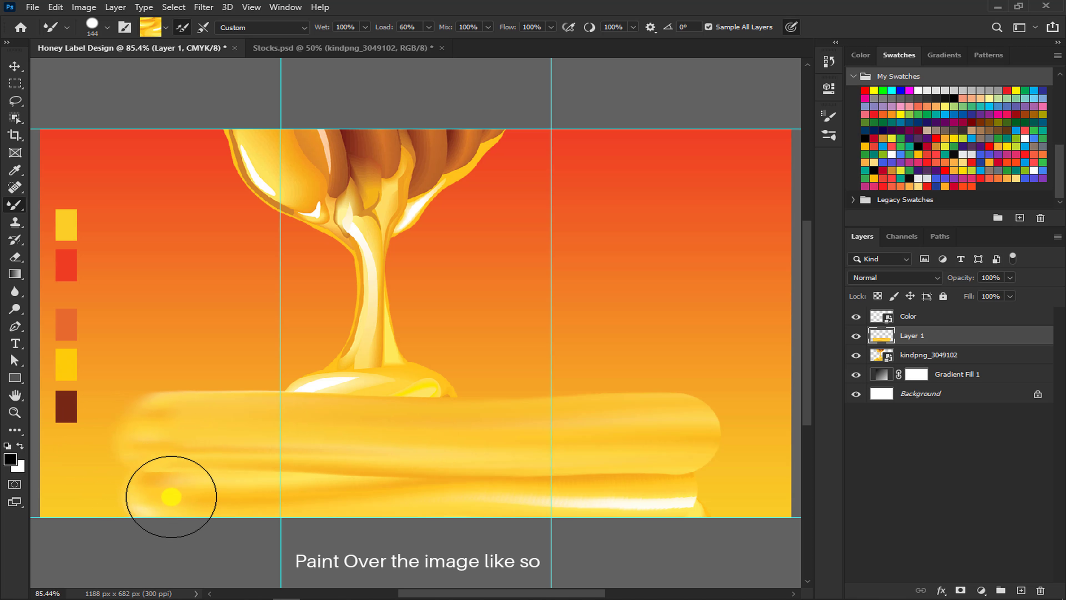
pyautogui.moveTo(171, 497)
pyautogui.mouseDown()
pyautogui.moveTo(738, 487)
pyautogui.moveTo(704, 494)
pyautogui.mouseUp()
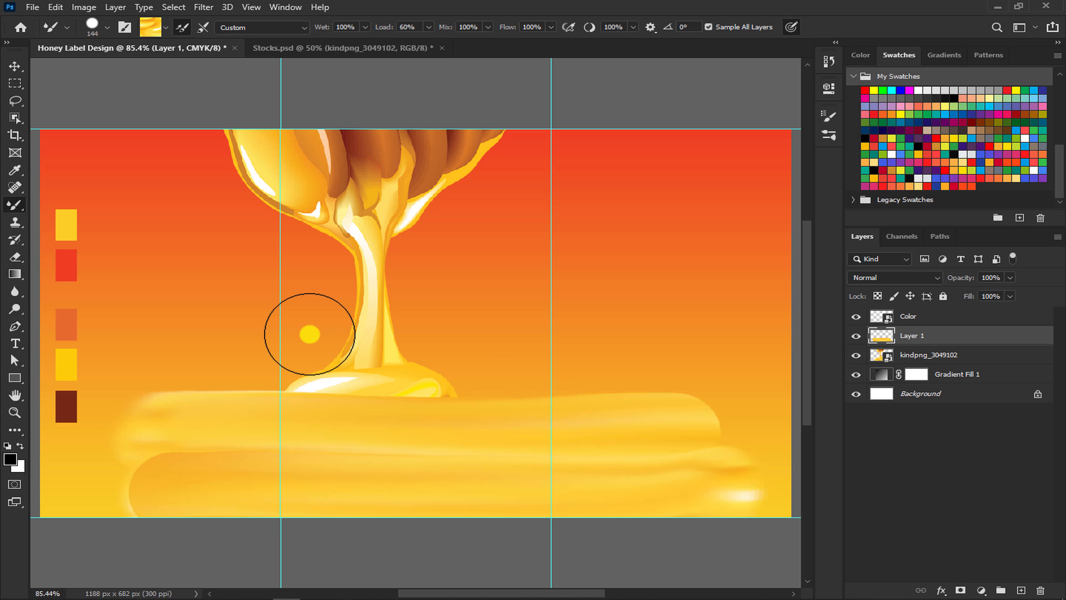
pyautogui.click(15, 64)
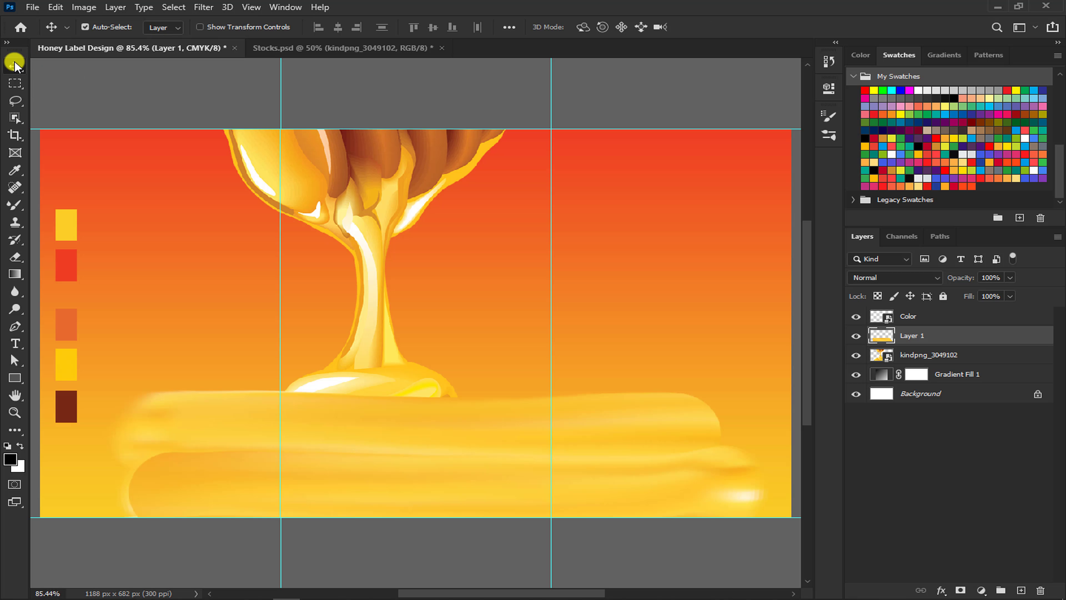
# - Raise Layer 1's honey band to mid-label and draw a closed, curved leaf outline with the Pen
pyautogui.moveTo(408, 373); pyautogui.dragTo(397, 318)
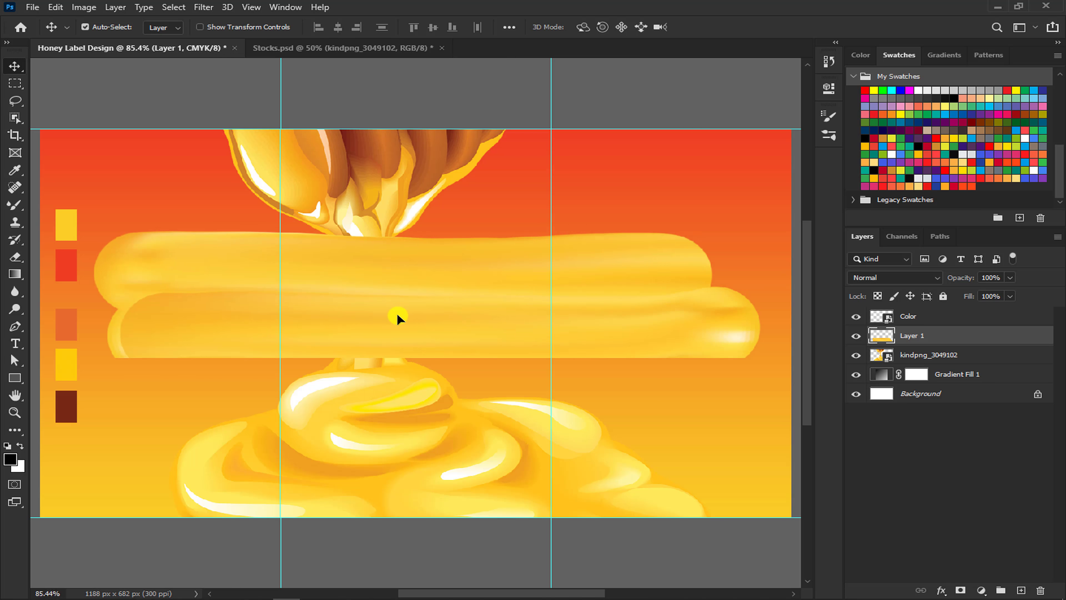
pyautogui.hotkey('ctrl', '+')
pyautogui.hotkey('ctrl', '+')
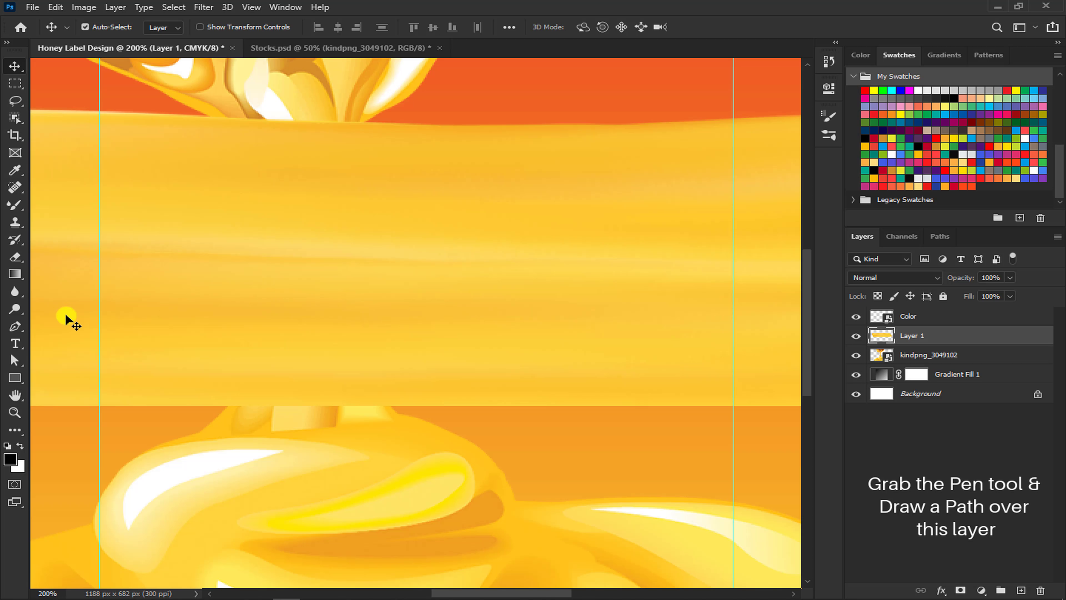
pyautogui.click(15, 327)
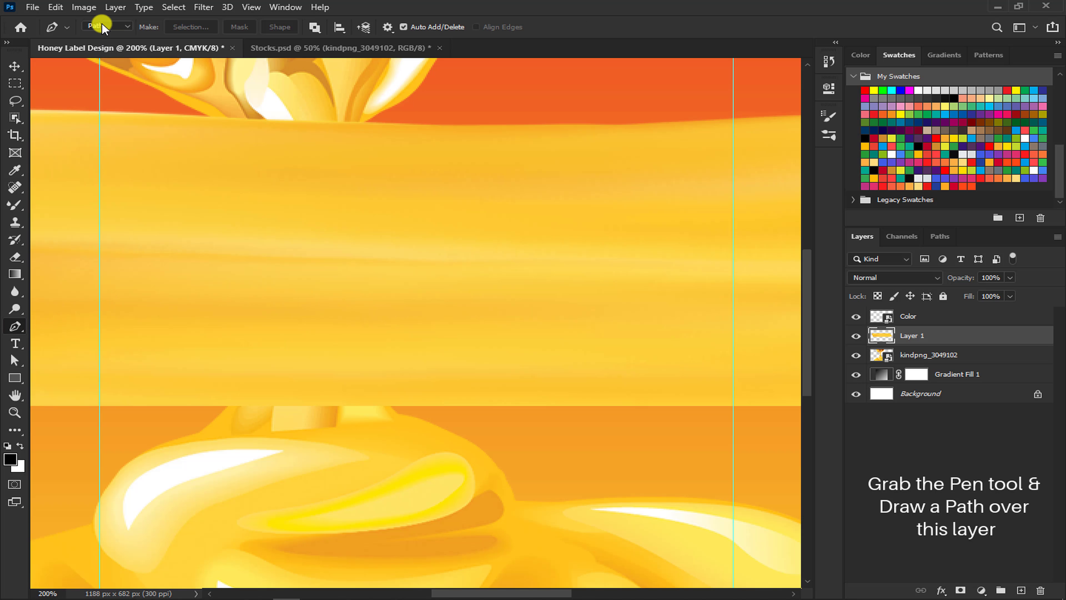
pyautogui.click(224, 315)
pyautogui.moveTo(414, 182); pyautogui.dragTo(524, 182)
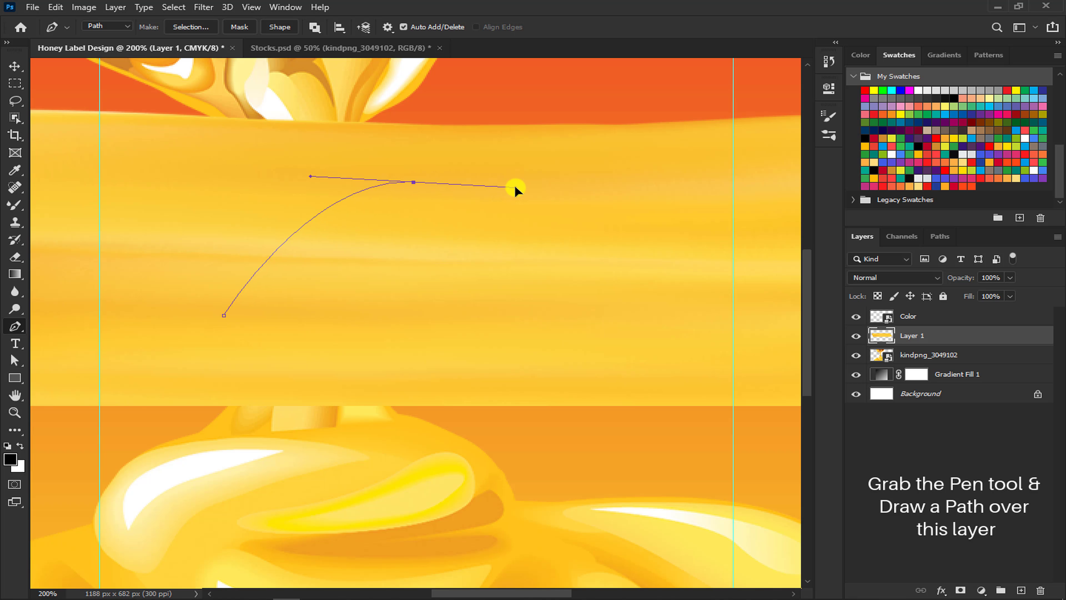
pyautogui.moveTo(544, 279); pyautogui.dragTo(545, 308)
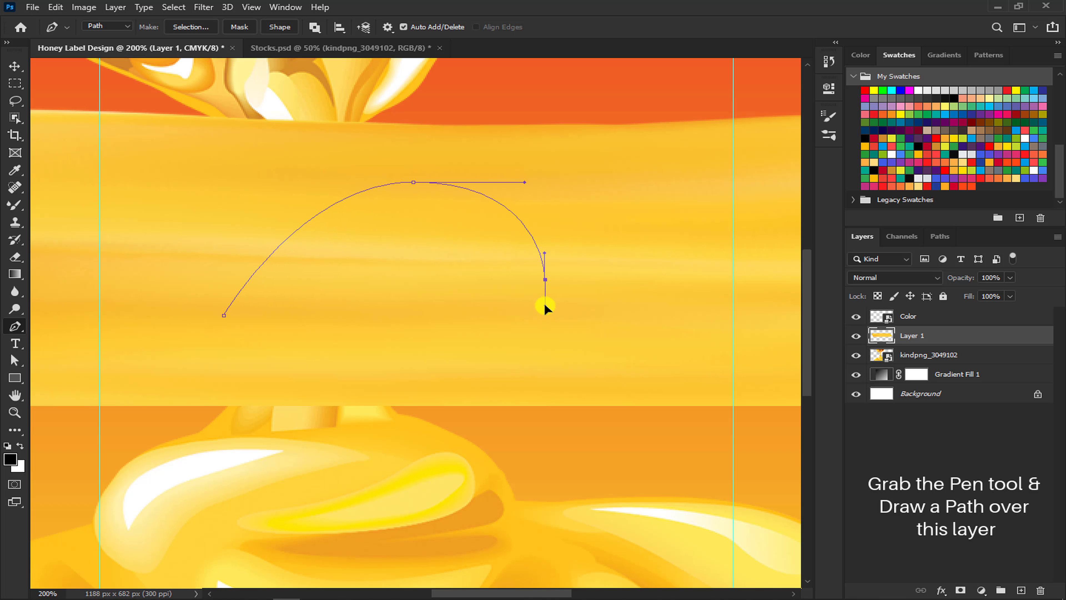
pyautogui.moveTo(364, 357); pyautogui.dragTo(234, 299)
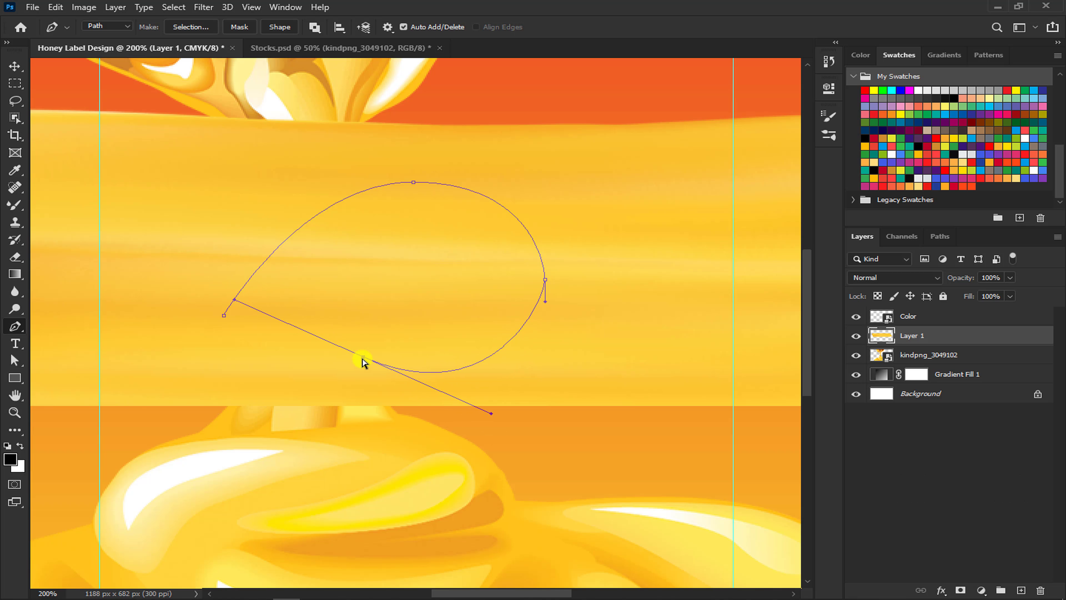
pyautogui.moveTo(363, 357); pyautogui.dragTo(348, 358)
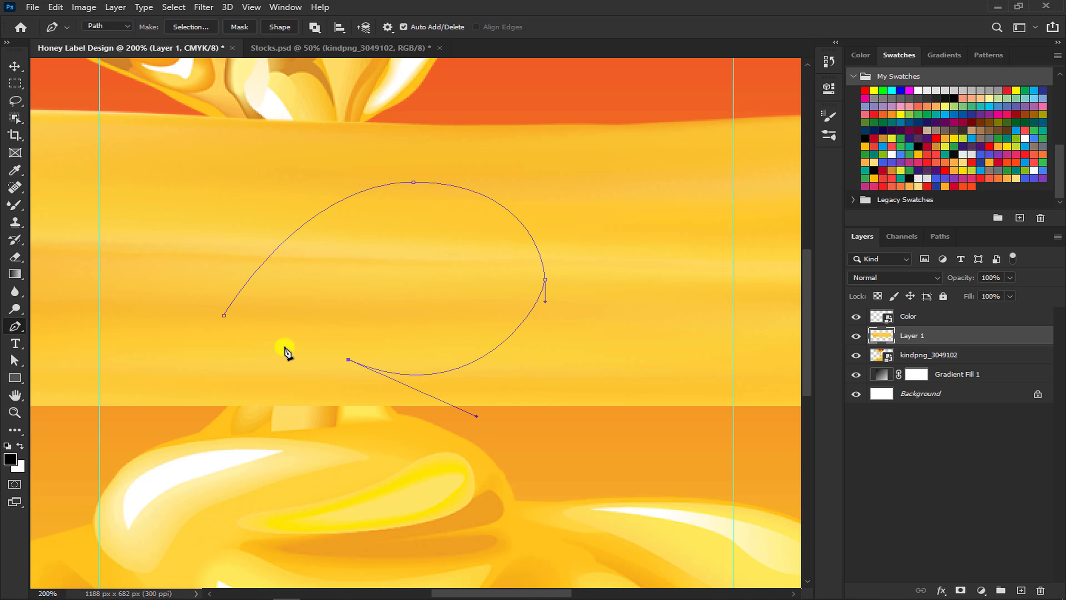
pyautogui.click(225, 316)
# - Turn the leaf path into an unfeathered selection and apply it as Layer 1's mask
pyautogui.rightClick(409, 268)
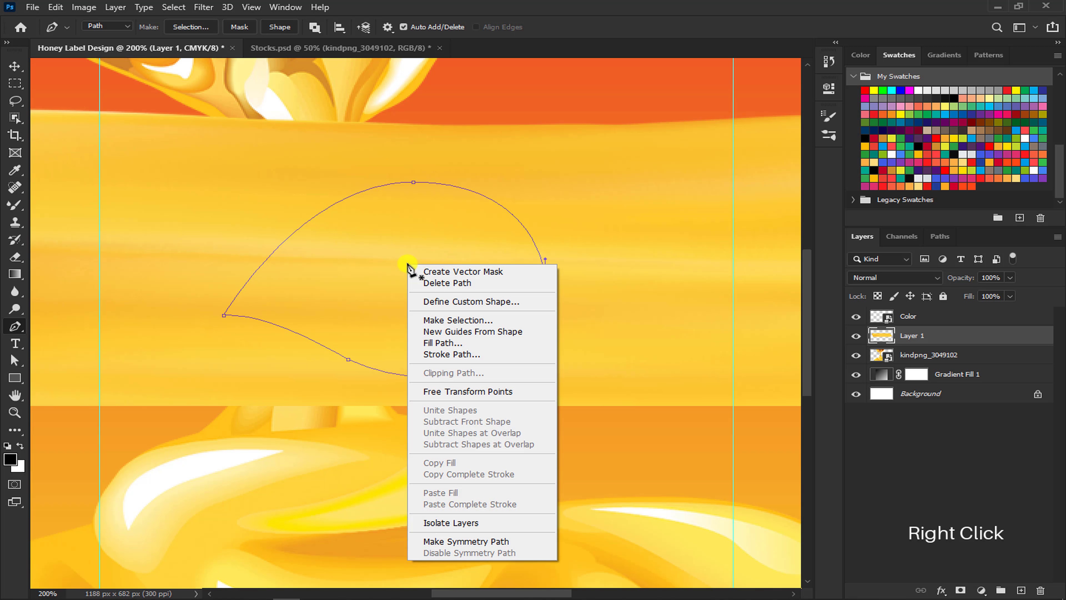
pyautogui.click(434, 320)
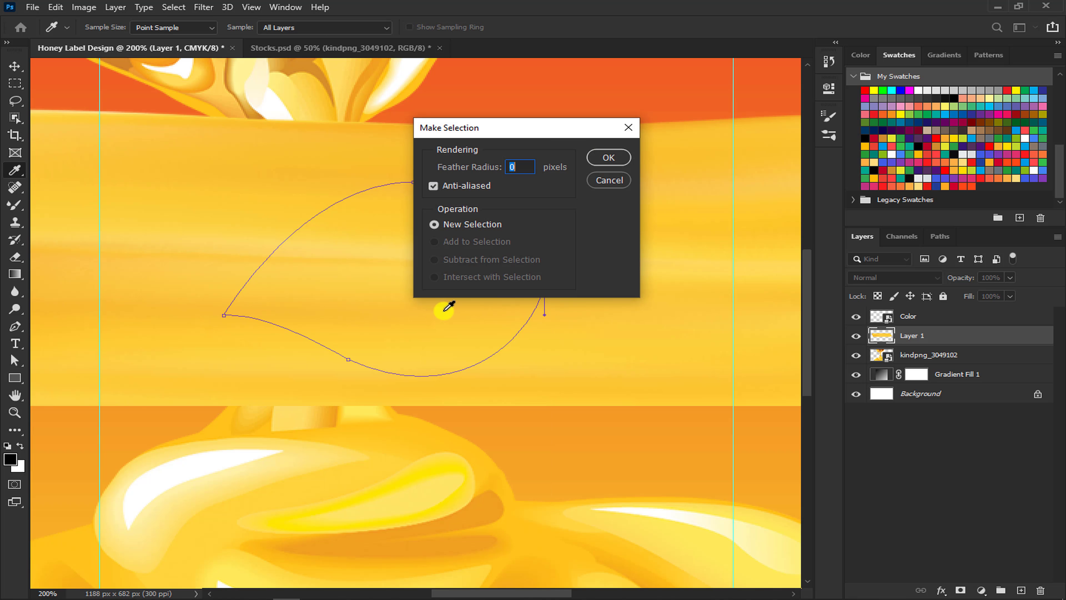
pyautogui.click(609, 158)
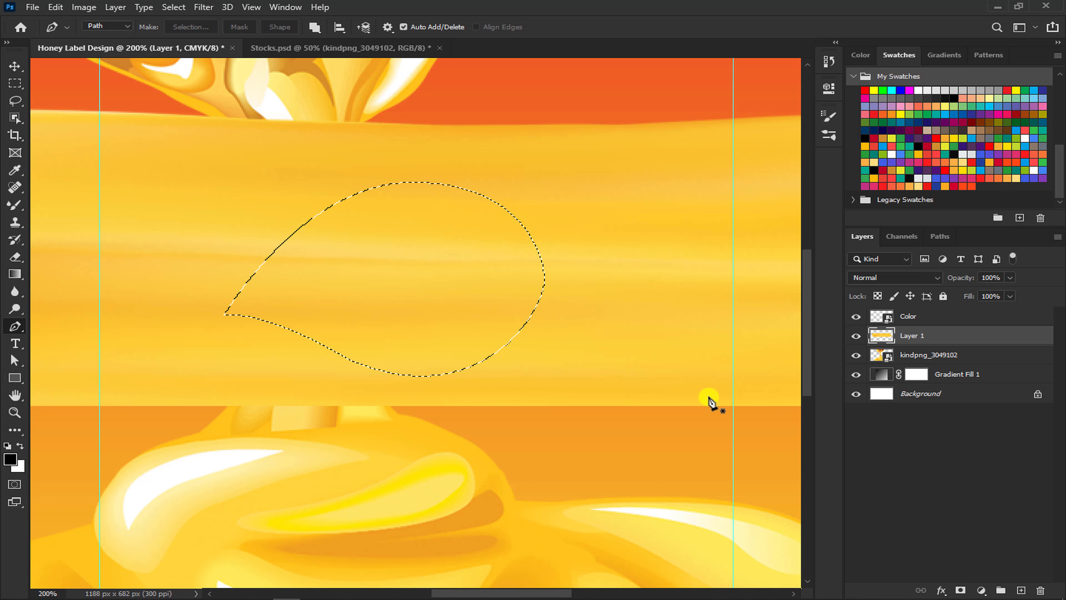
pyautogui.click(962, 590)
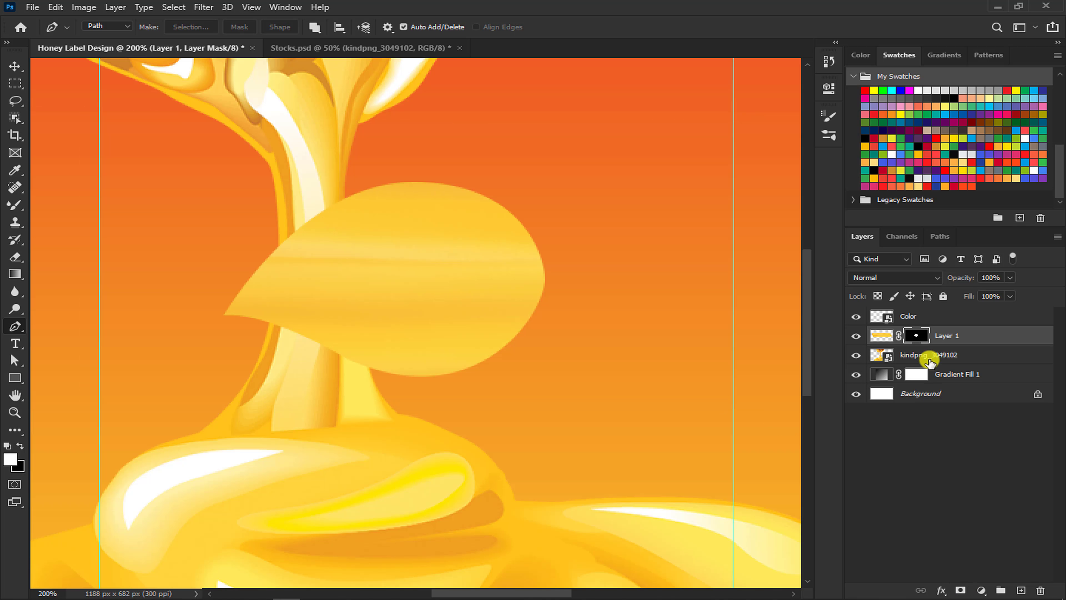
pyautogui.rightClick(919, 337)
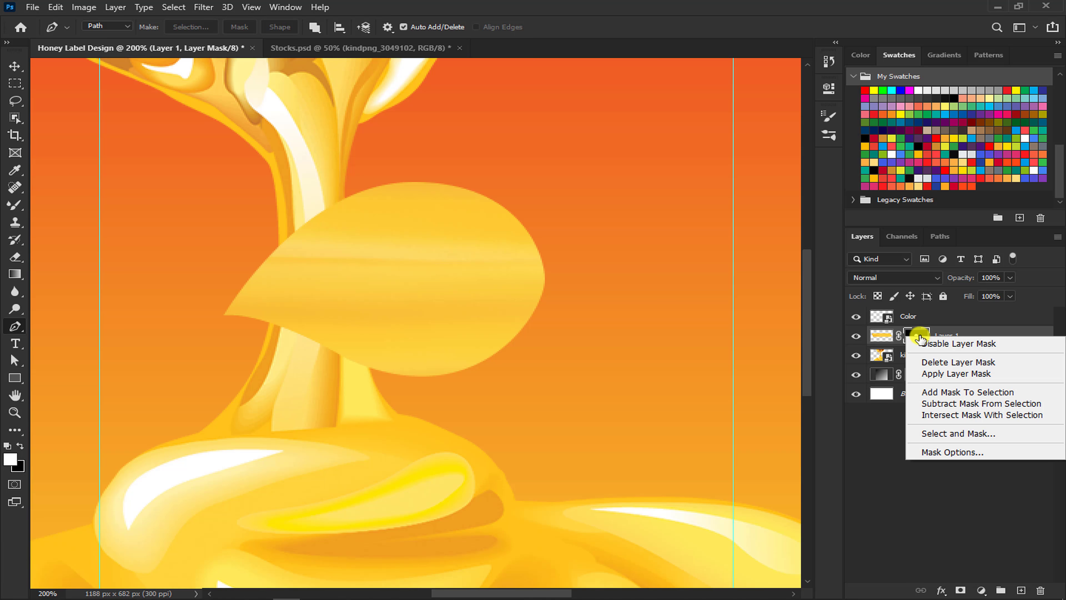
pyautogui.click(932, 374)
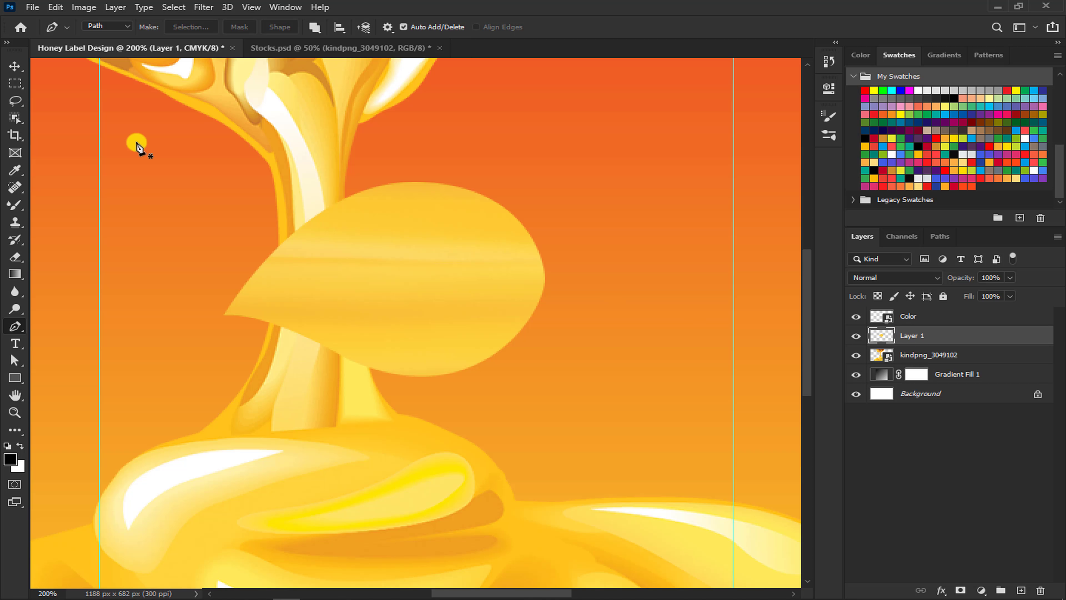
# - Widen the leaf slightly with Free Transform
pyautogui.click(16, 68)
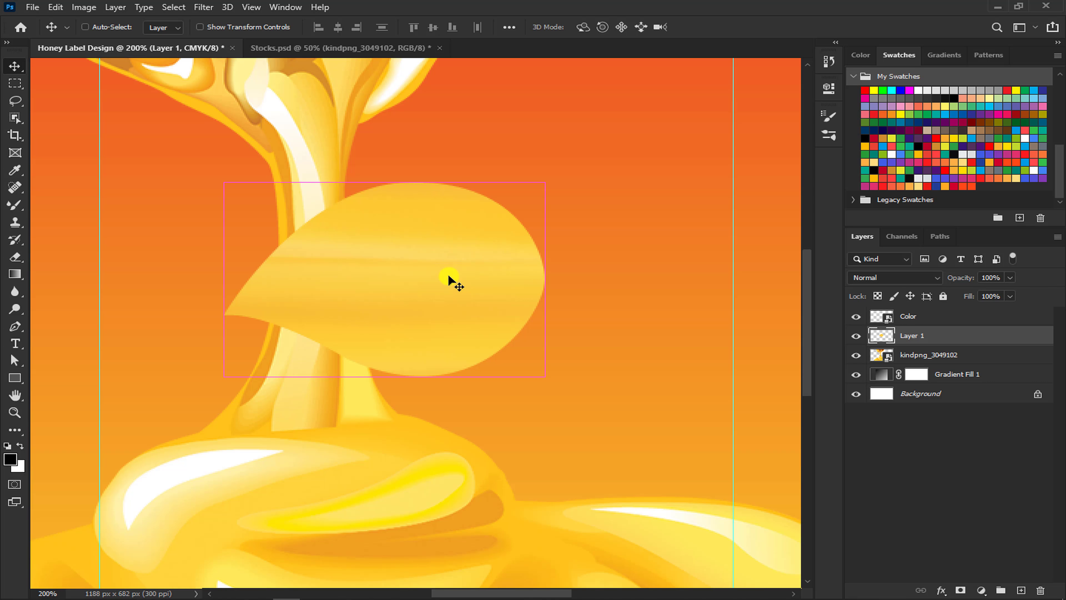
pyautogui.hotkey('ctrl', 't')
pyautogui.moveTo(545, 280); pyautogui.dragTo(579, 279)
pyautogui.press('Return')
# - Move the leaf up over the honey stream and scale it to about 135%
pyautogui.hotkey('ctrl', '-')
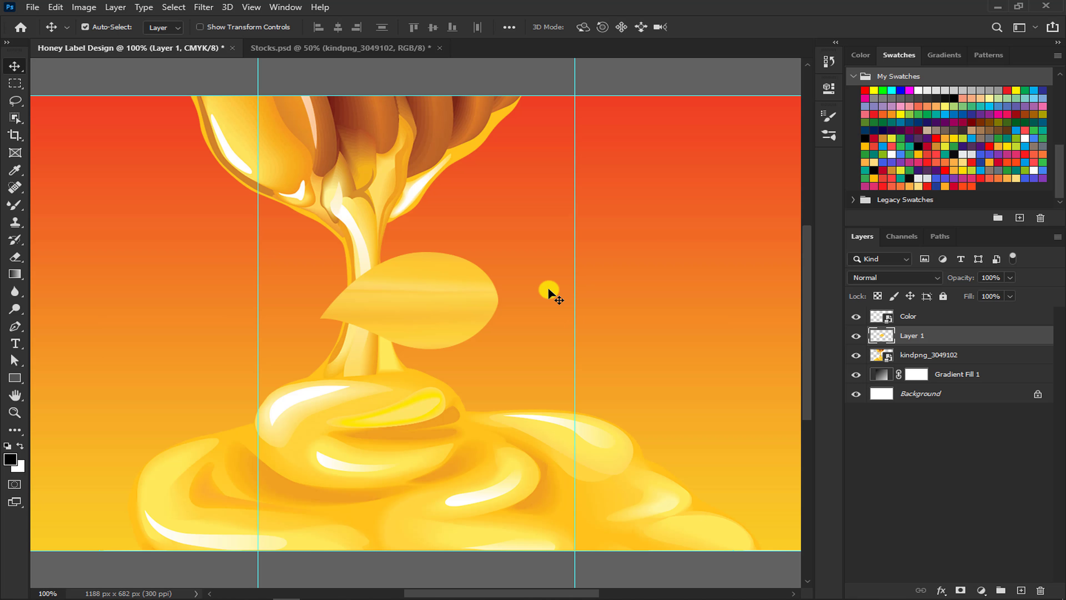
pyautogui.moveTo(430, 302)
pyautogui.mouseDown()
pyautogui.moveTo(428, 231)
pyautogui.moveTo(428, 251)
pyautogui.mouseUp()
pyautogui.hotkey('ctrl', 't')
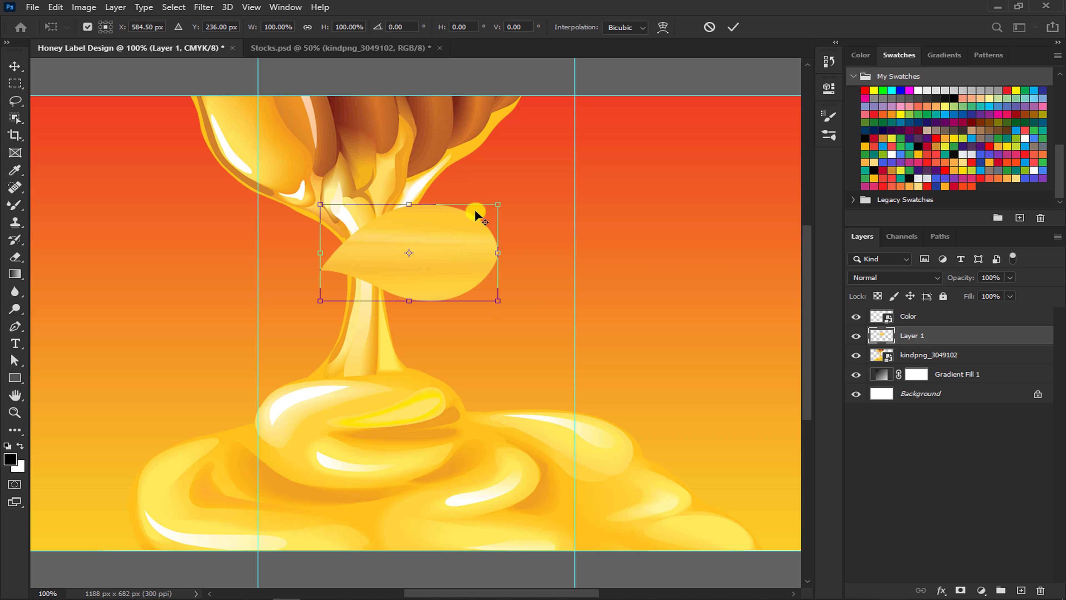
pyautogui.moveTo(494, 209); pyautogui.dragTo(533, 194)
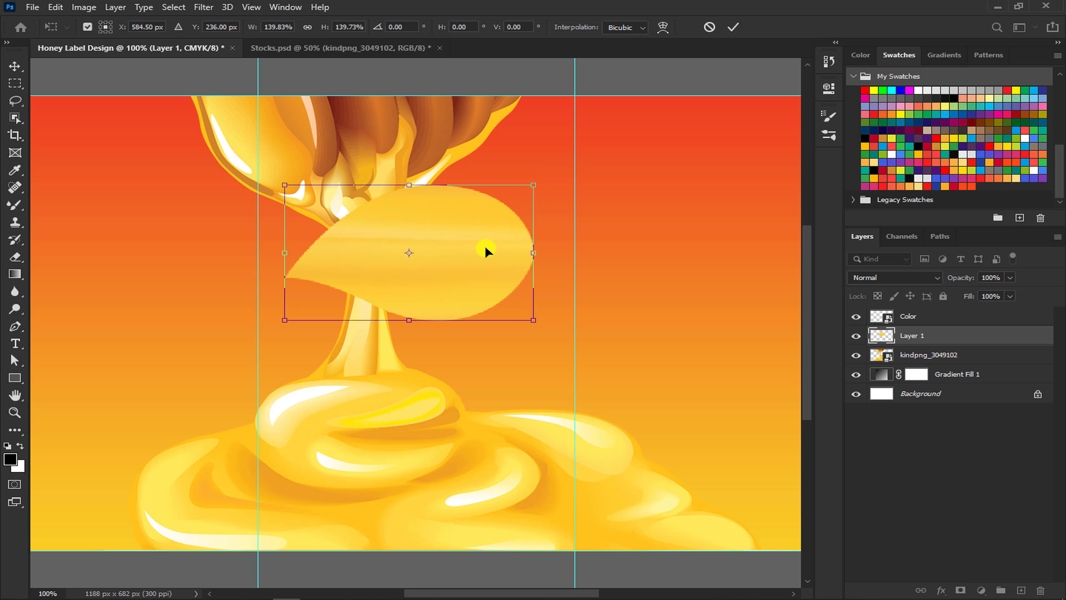
pyautogui.moveTo(455, 254); pyautogui.dragTo(464, 260)
pyautogui.press('Return')
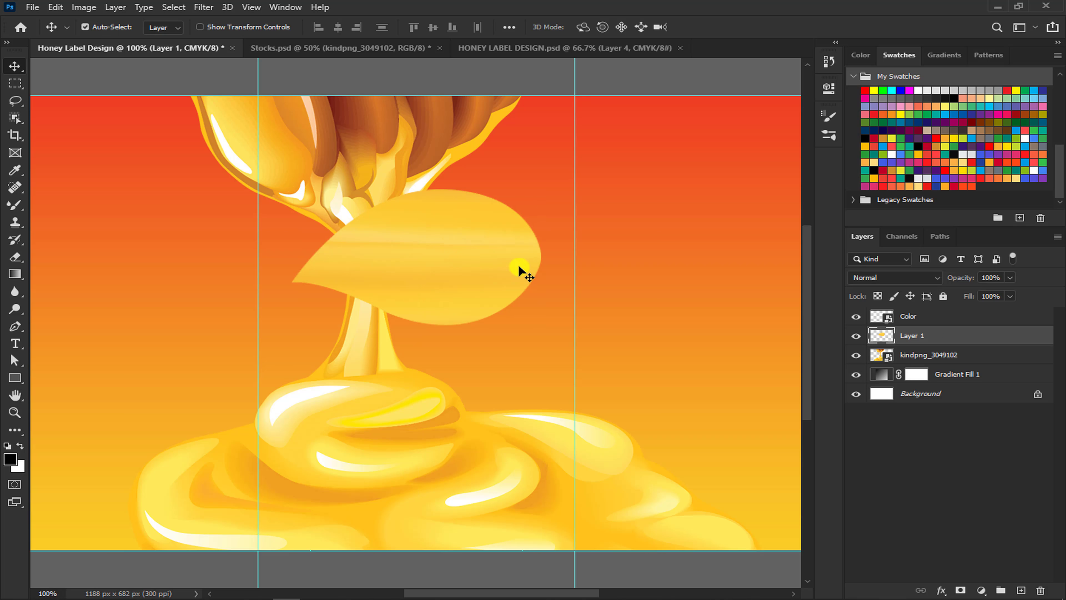
# - Add a Levels layer with black input raised to about 27, clipped to the honey image
pyautogui.click(914, 356)
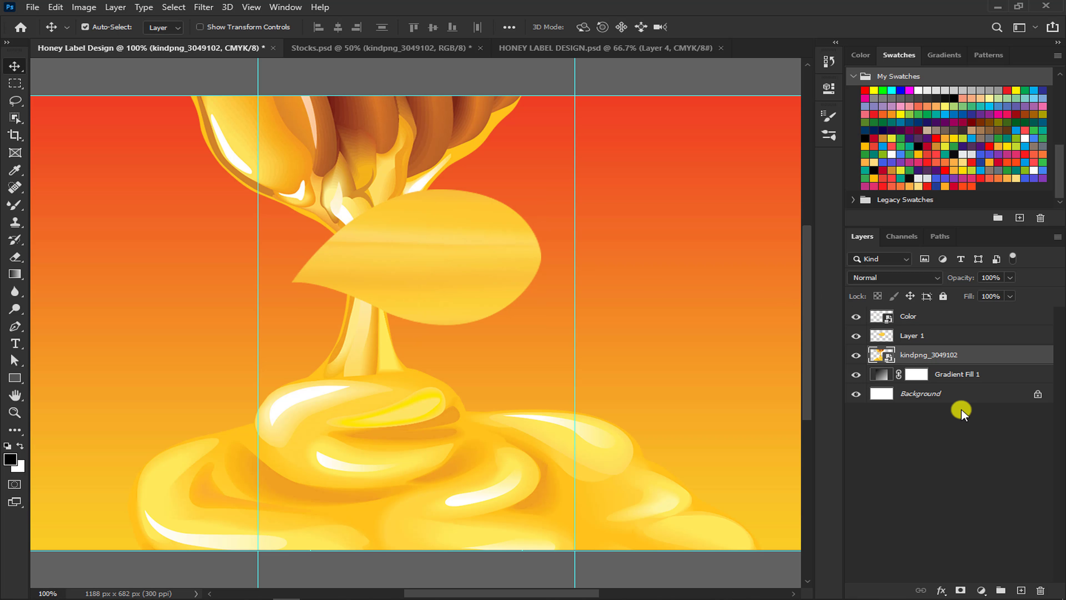
pyautogui.click(982, 590)
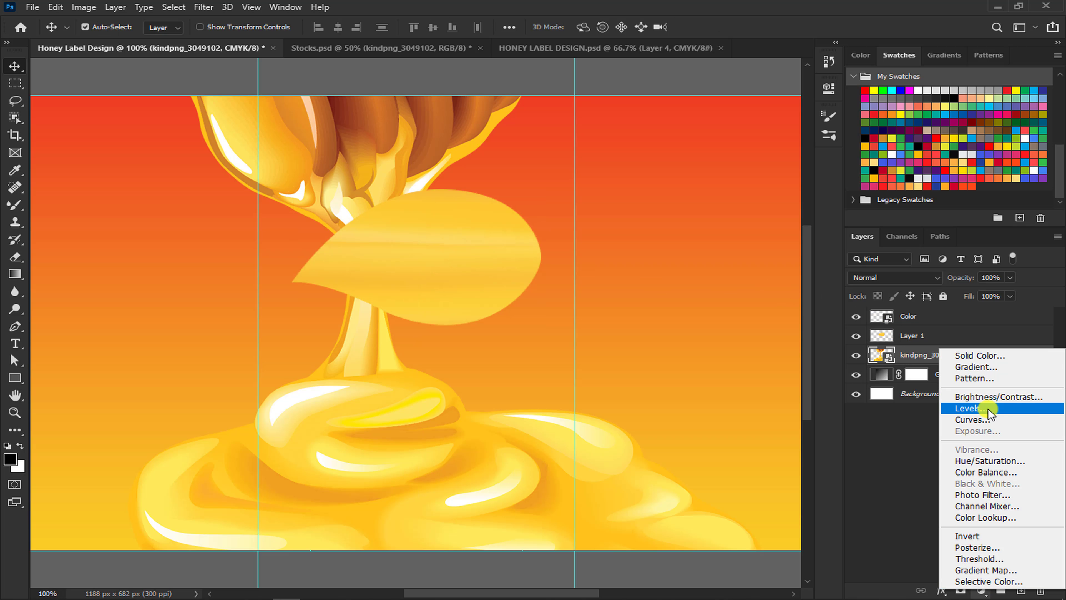
pyautogui.click(972, 408)
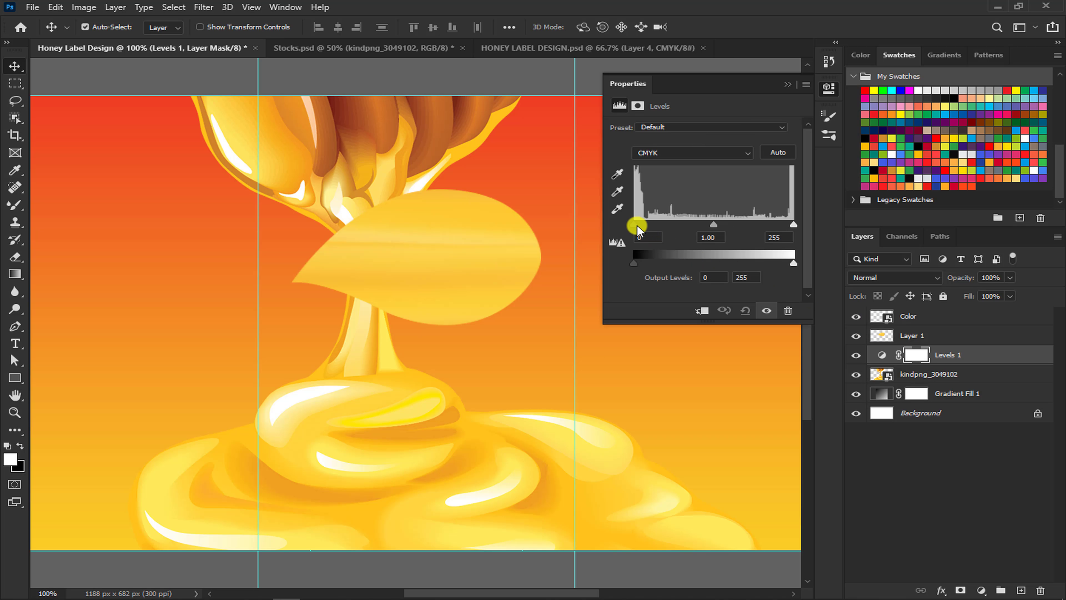
pyautogui.moveTo(638, 229); pyautogui.dragTo(651, 229)
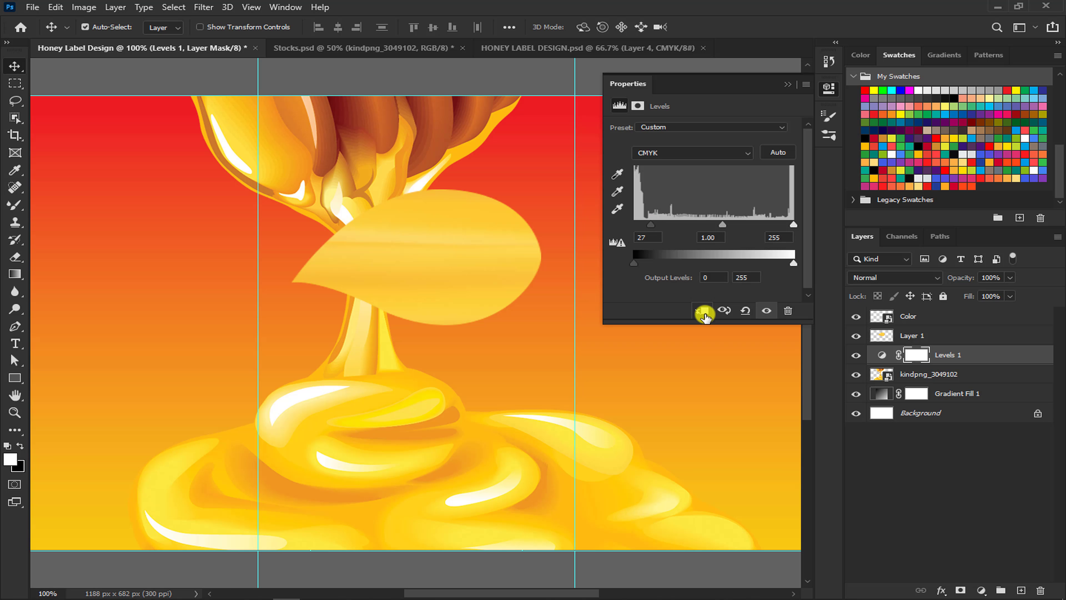
pyautogui.click(705, 312)
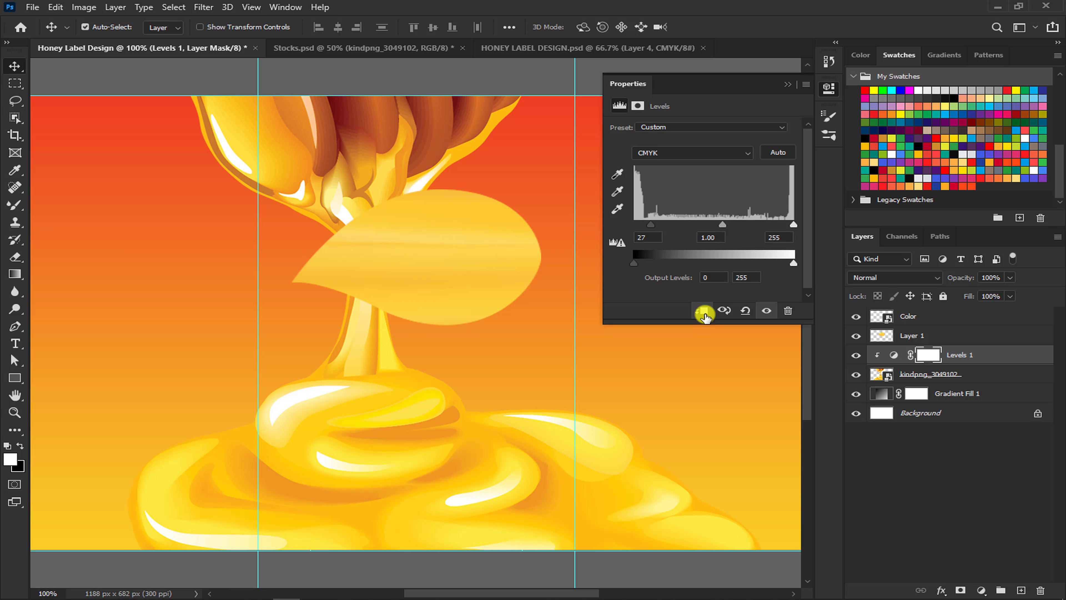
pyautogui.click(788, 84)
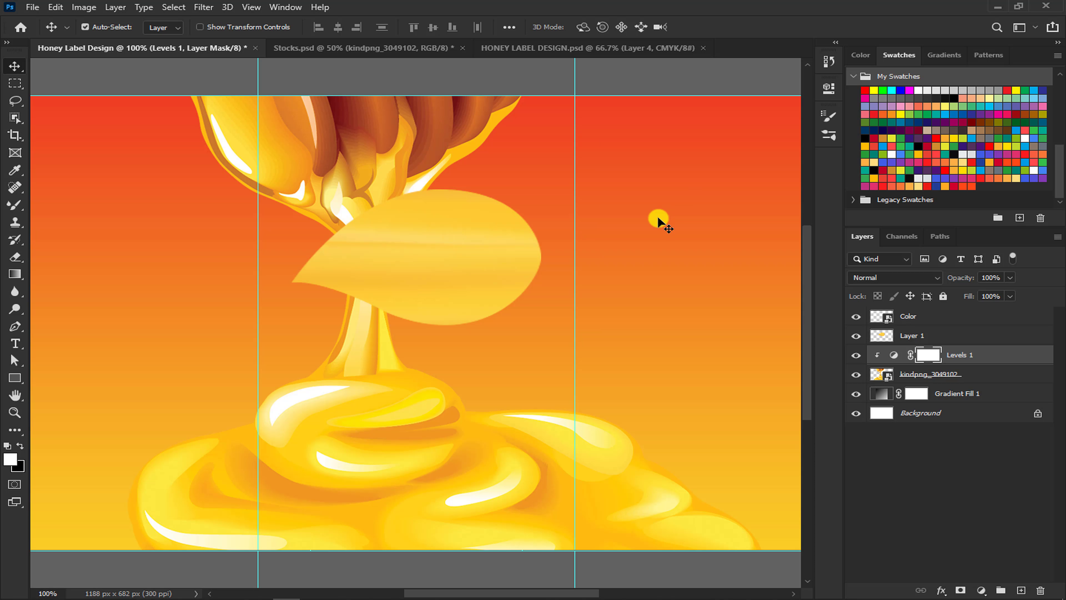
pyautogui.hotkey('ctrl', '-')
pyautogui.scroll(2, 658, 221)
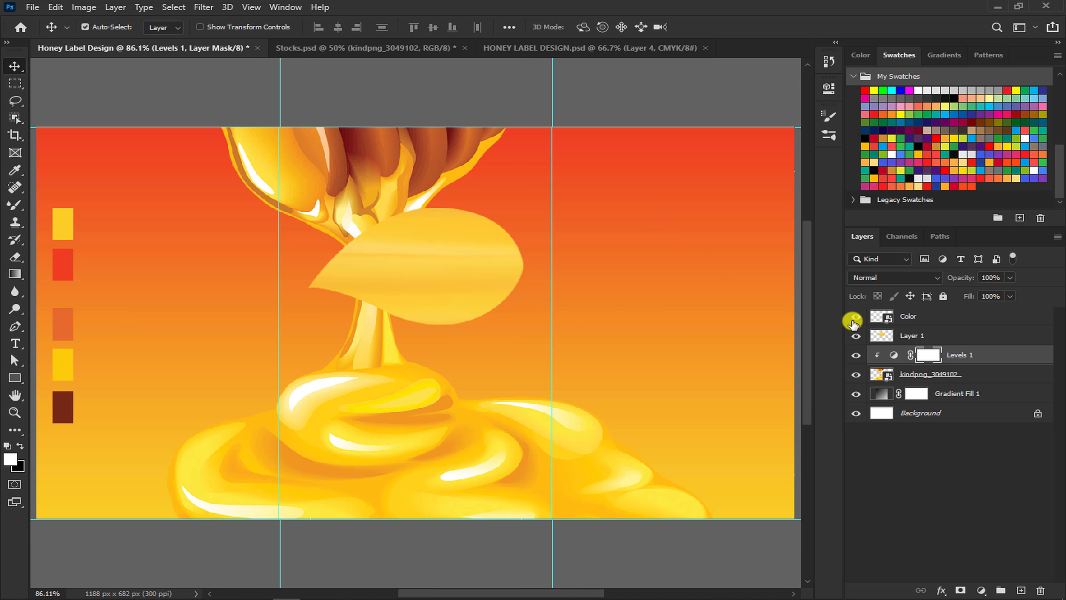
# - Type 'Pure' above Layer 1 and duplicate it below as 'Honey'
pyautogui.click(932, 335)
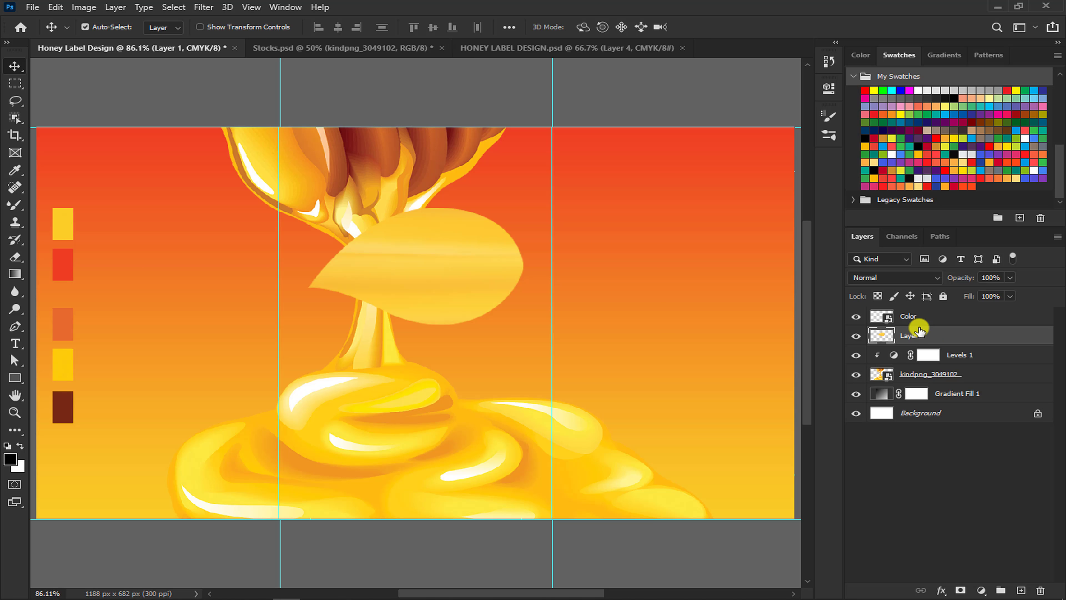
pyautogui.click(15, 344)
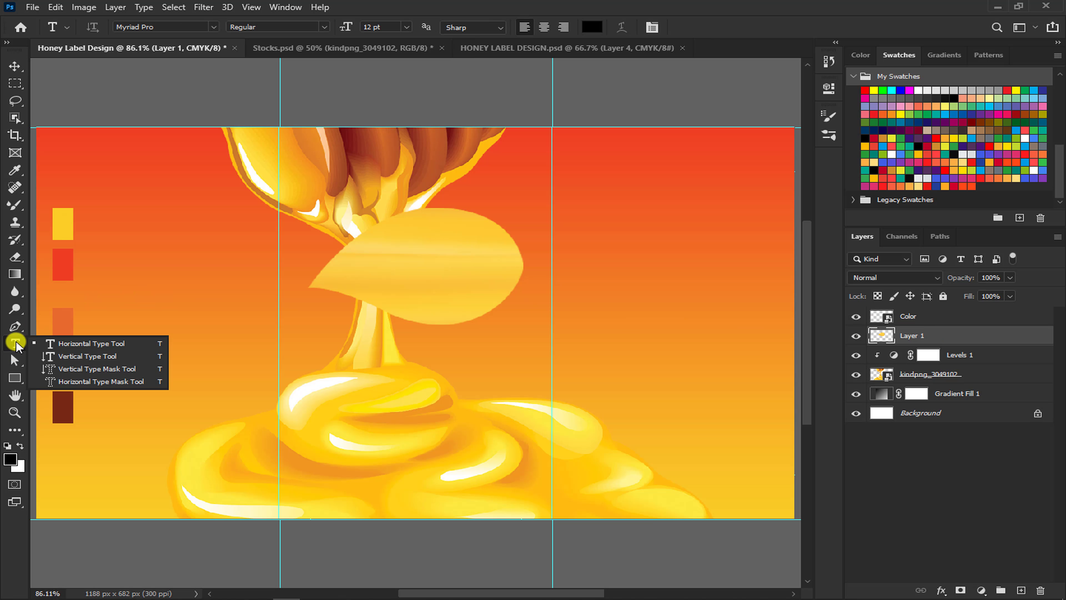
pyautogui.click(292, 246)
pyautogui.write('Pure')
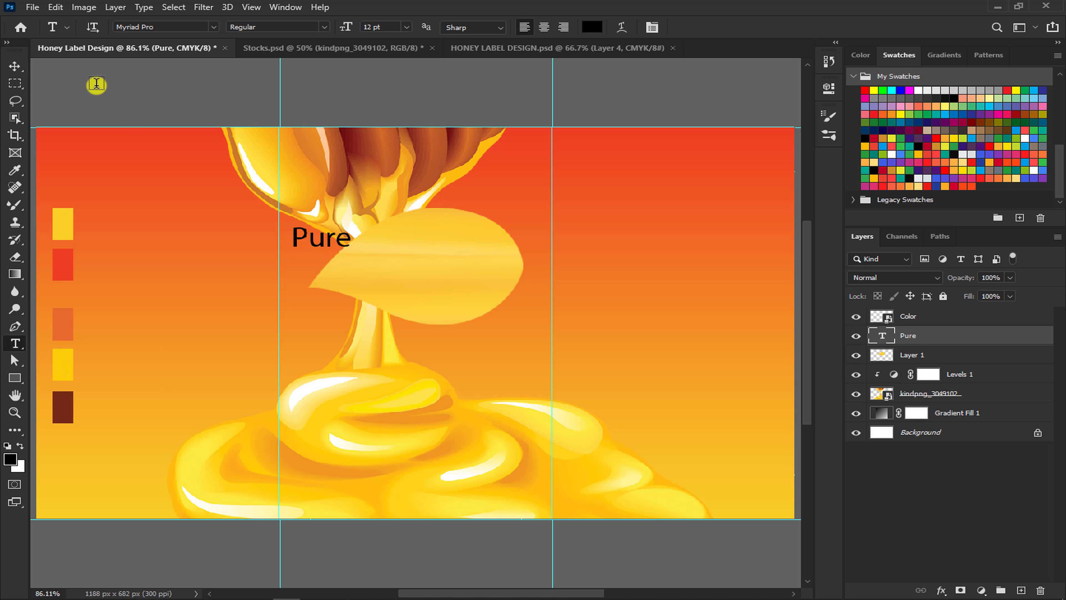
pyautogui.write('v')
pyautogui.moveTo(326, 238)
pyautogui.mouseDown()
pyautogui.moveTo(327, 294)
pyautogui.moveTo(356, 273)
pyautogui.mouseUp()
pyautogui.doubleClick(326, 294)
pyautogui.write('Honey')
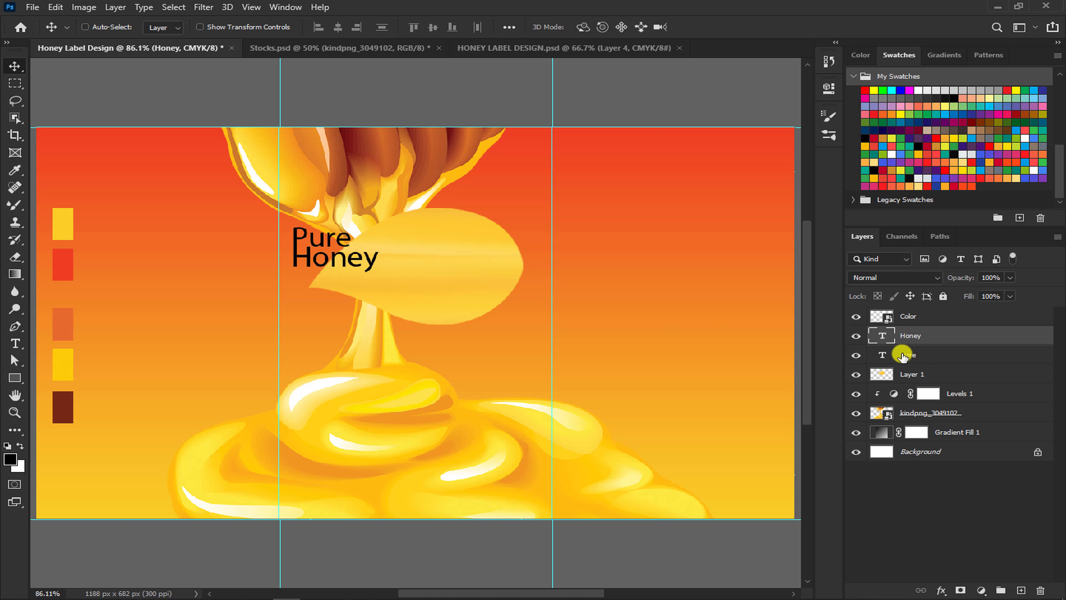
# - Scale 'Pure' and 'Honey' together to about 228% and move them onto the leaf
pyautogui.keyDown('shift'); pyautogui.click(903, 354); pyautogui.keyUp('shift')
pyautogui.hotkey('ctrl', 't')
pyautogui.moveTo(392, 265); pyautogui.dragTo(441, 298)
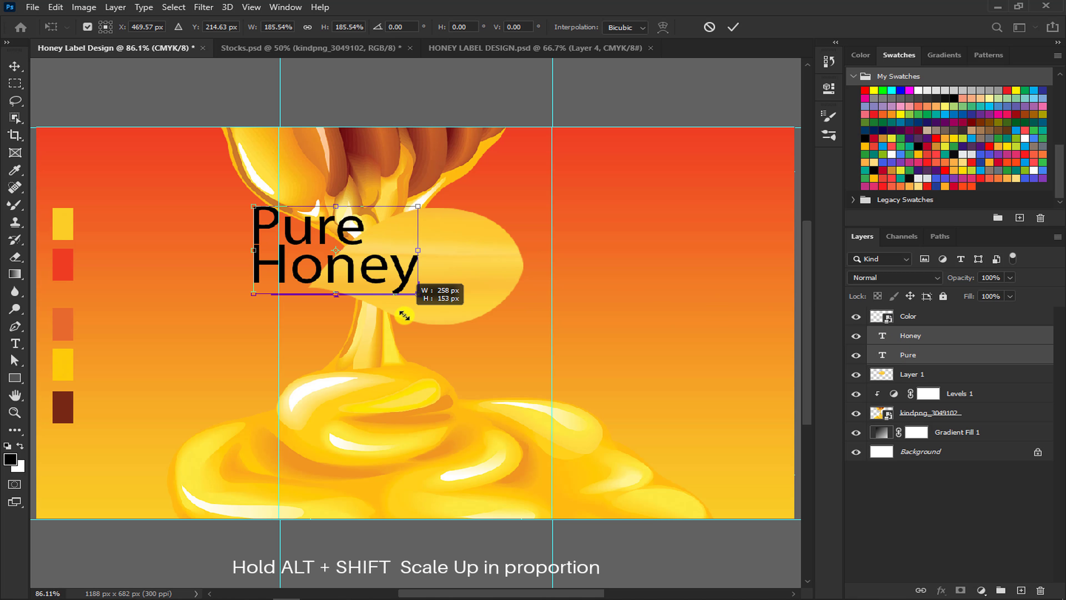
pyautogui.hotkey('ctrl', '1')
pyautogui.moveTo(358, 217); pyautogui.dragTo(496, 225)
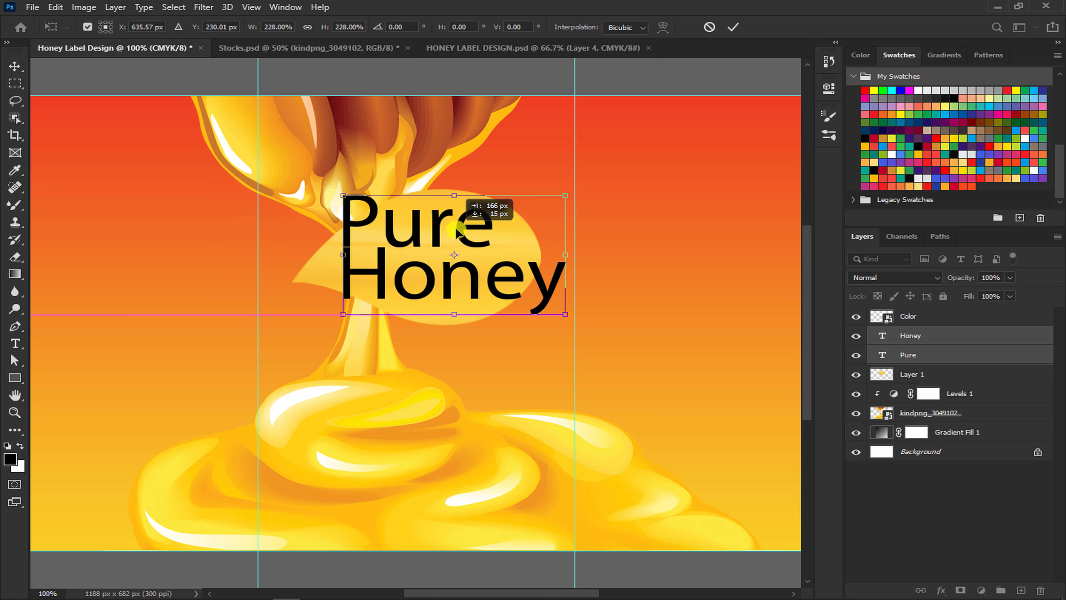
pyautogui.press('Return')
# - Set the Pure Honey text to the Brandish font in orange e8682d sampled from the palette
pyautogui.click(16, 343)
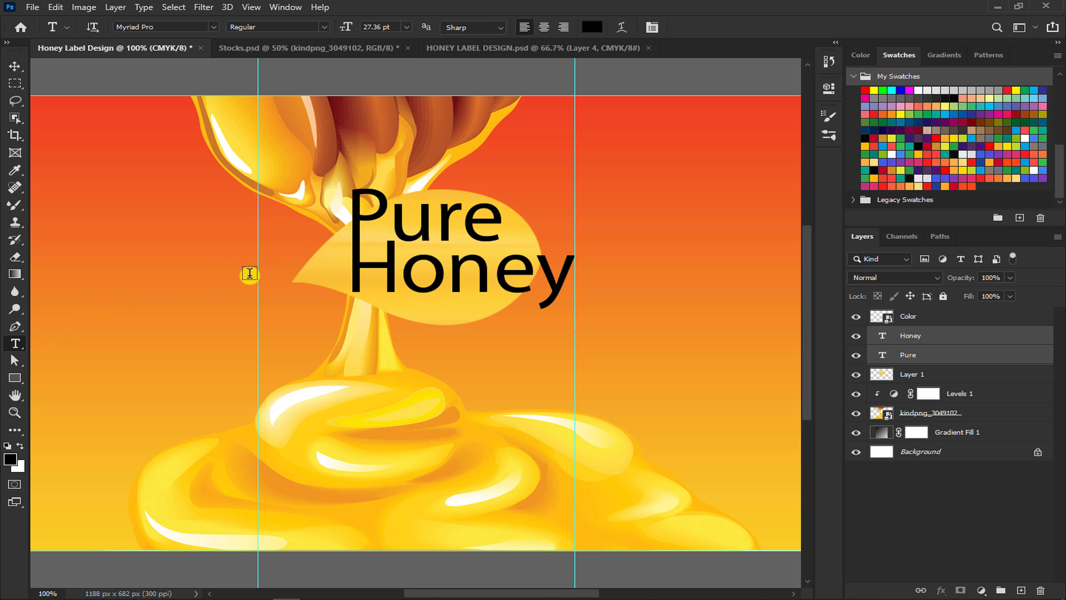
pyautogui.click(652, 27)
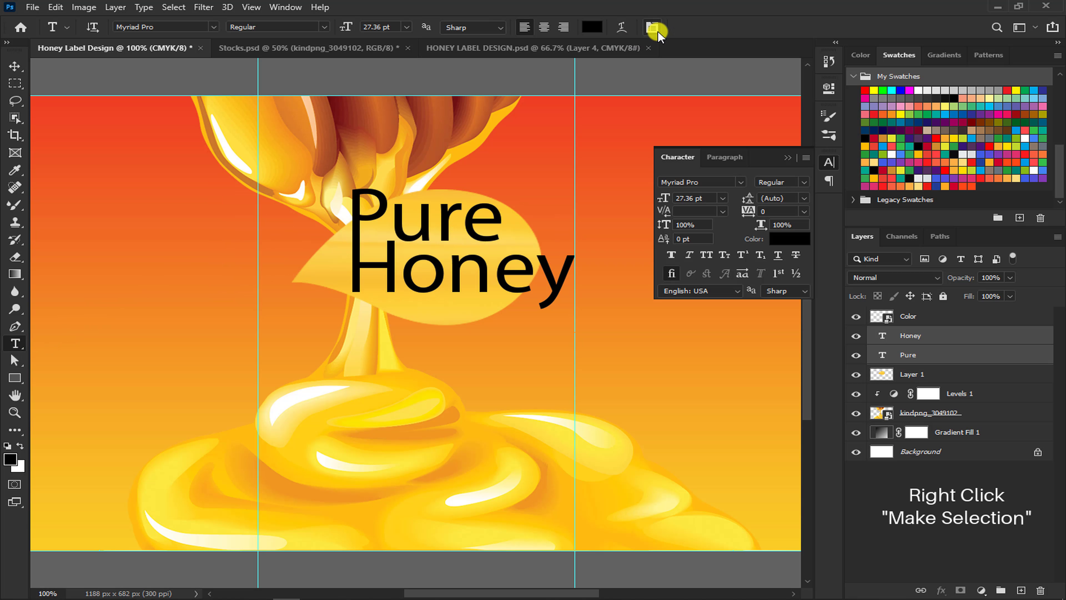
pyautogui.click(706, 181)
pyautogui.write('bra')
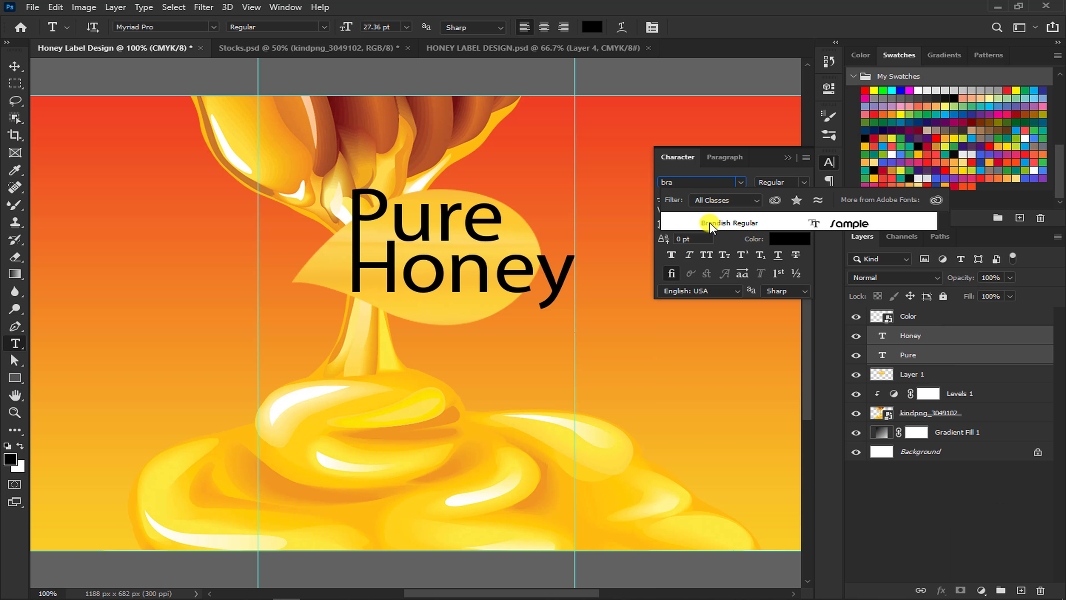
pyautogui.click(709, 223)
pyautogui.click(784, 243)
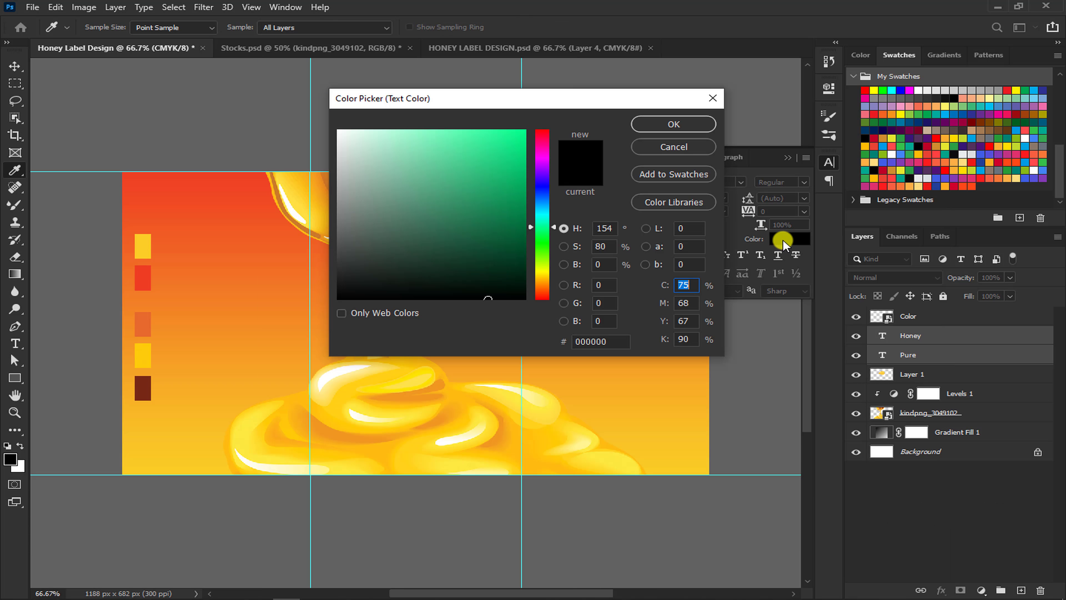
pyautogui.click(143, 326)
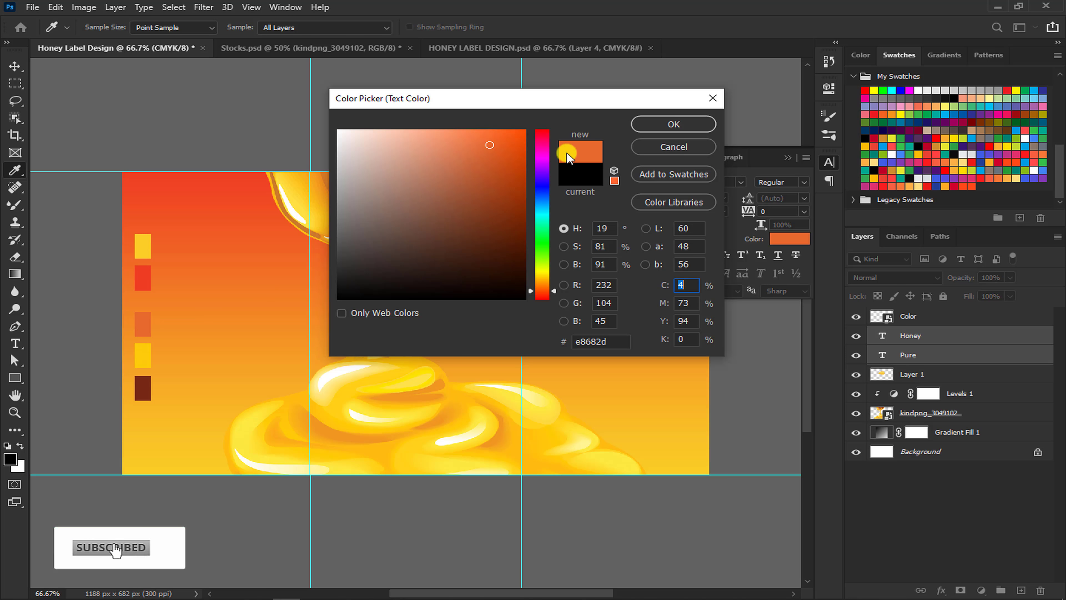
pyautogui.click(674, 124)
pyautogui.hotkey('ctrl', '+')
pyautogui.click(790, 158)
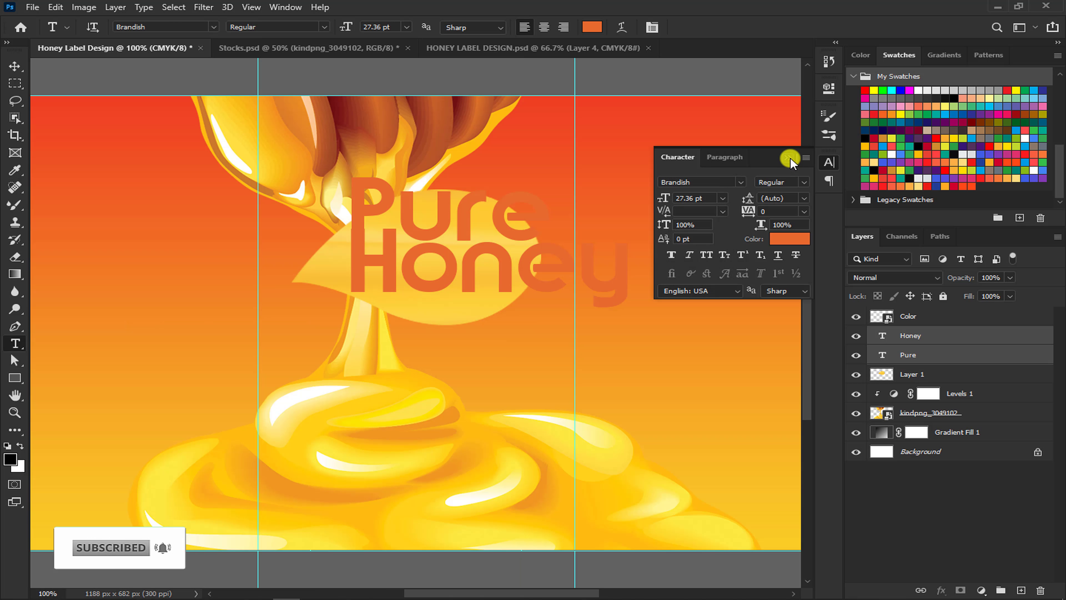
pyautogui.click(790, 158)
# - Nudge the Pure Honey text up and shrink the word Pure slightly
pyautogui.click(14, 66)
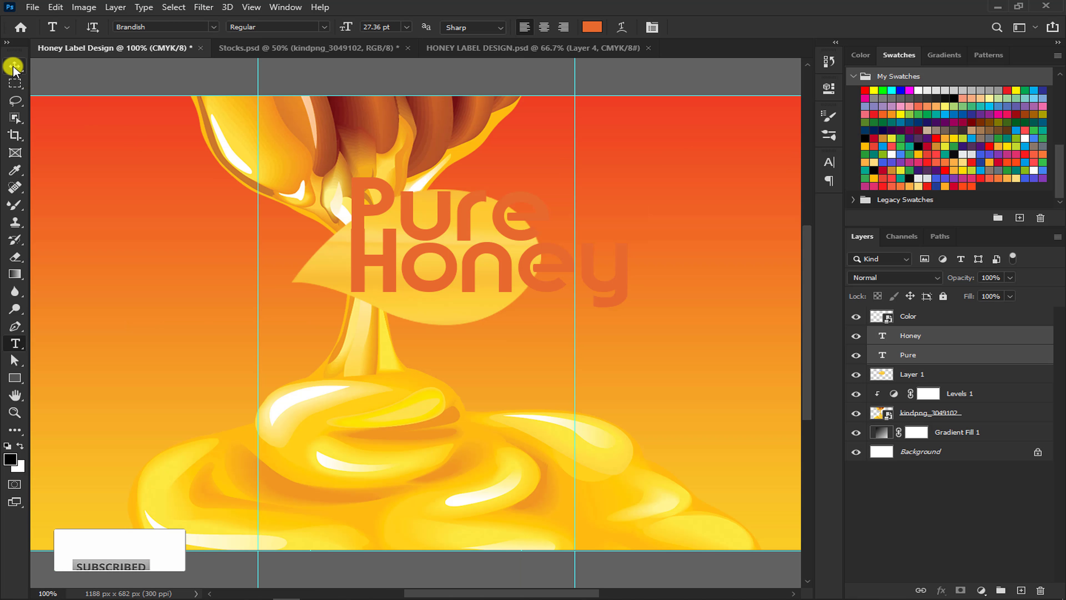
pyautogui.moveTo(436, 219)
pyautogui.mouseDown()
pyautogui.moveTo(449, 214)
pyautogui.moveTo(441, 233)
pyautogui.mouseUp()
pyautogui.click(943, 355)
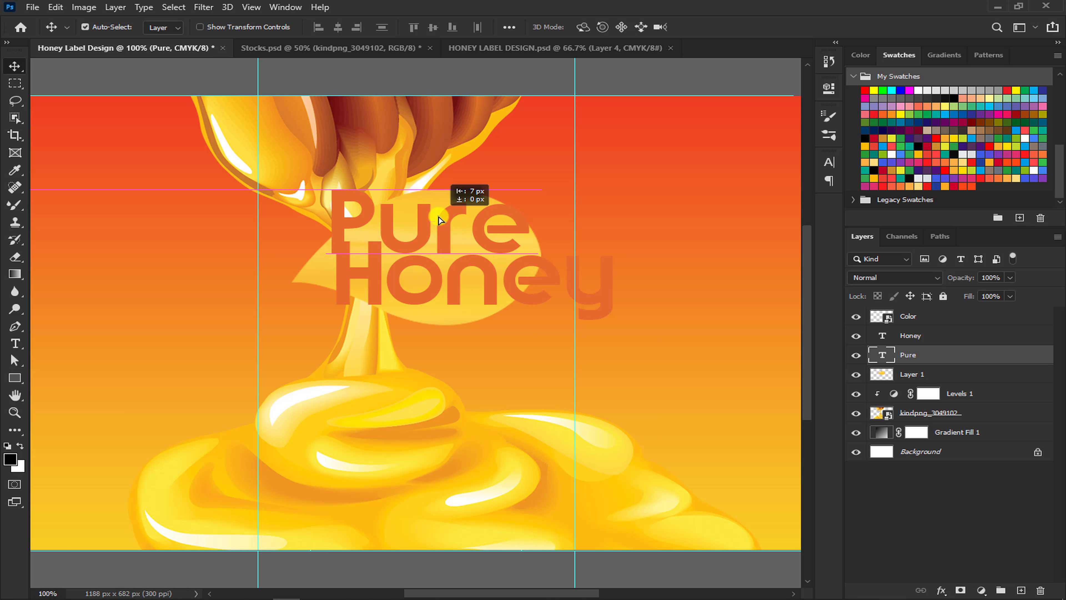
pyautogui.hotkey('ctrl', 't')
pyautogui.moveTo(529, 267); pyautogui.dragTo(519, 246)
pyautogui.press('Return')
# - Scale Pure and Honey together to about 60% inside the leaf and group the two layers
pyautogui.hotkey('alt', ']')
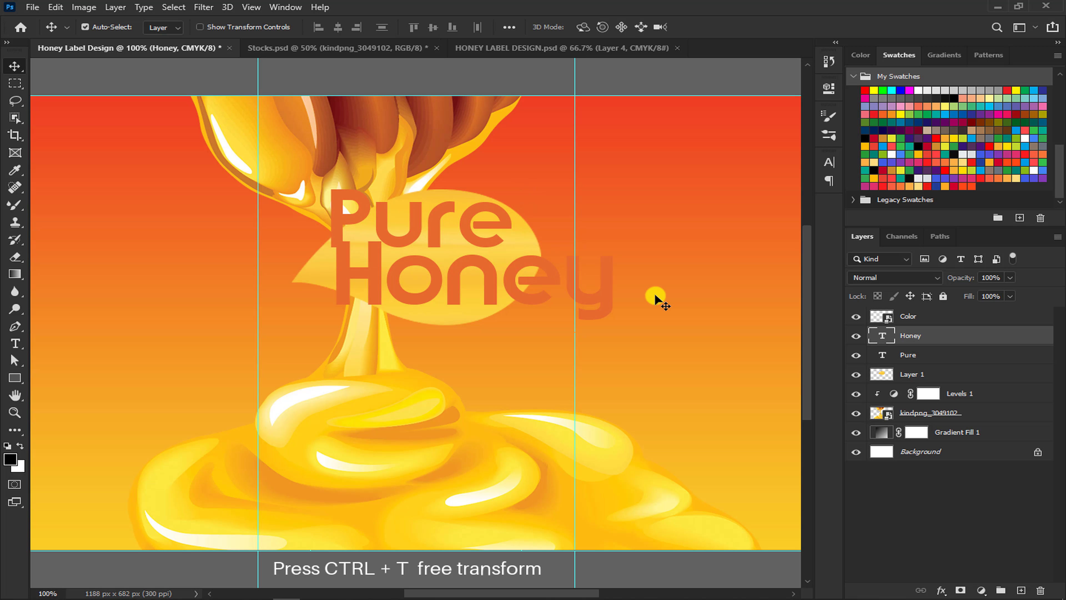
pyautogui.hotkey('shift', 'alt', '[')
pyautogui.hotkey('ctrl', 't')
pyautogui.moveTo(612, 320)
pyautogui.mouseDown()
pyautogui.moveTo(549, 277)
pyautogui.moveTo(466, 259)
pyautogui.mouseUp()
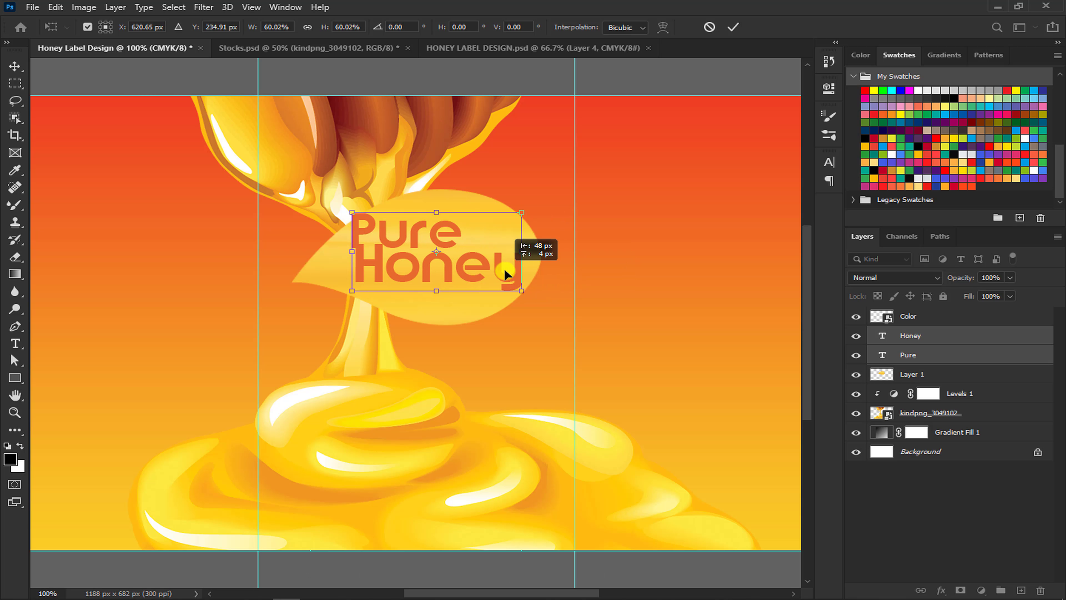
pyautogui.press('Return')
pyautogui.hotkey('ctrl', 'g')
pyautogui.doubleClick(908, 334)
pyautogui.write('Text')
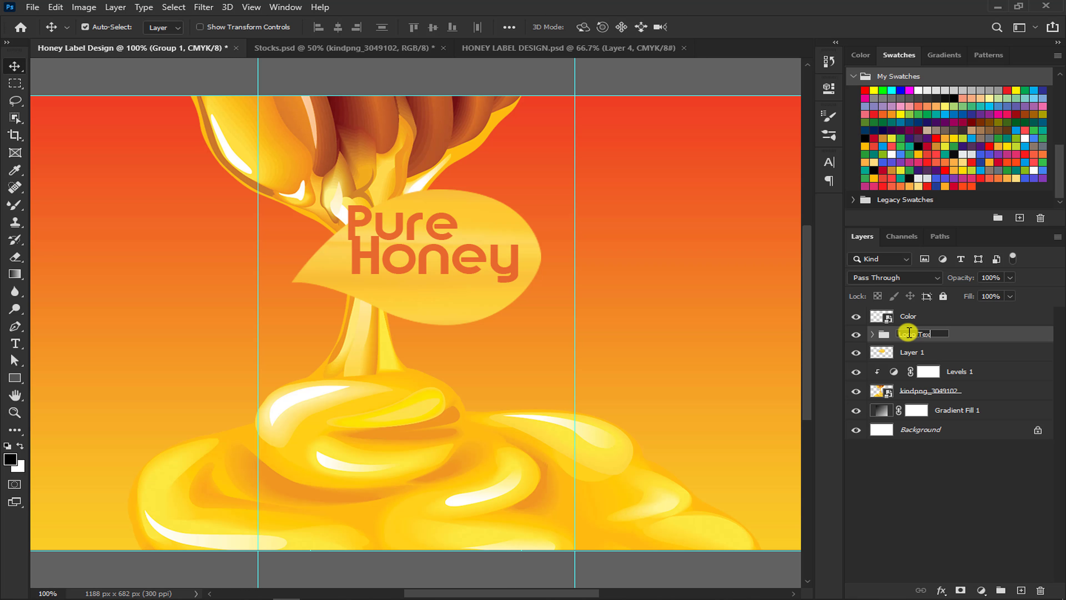
# - Name the group 'Logo Text' and open its layer style blending options at 200% zoom
pyautogui.press('Return')
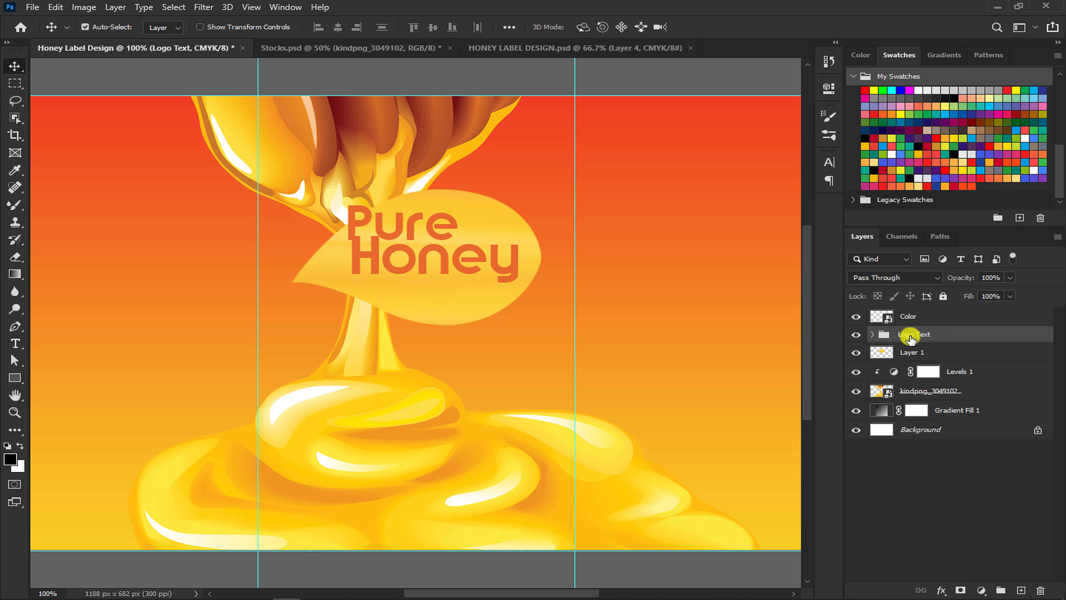
pyautogui.click(942, 591)
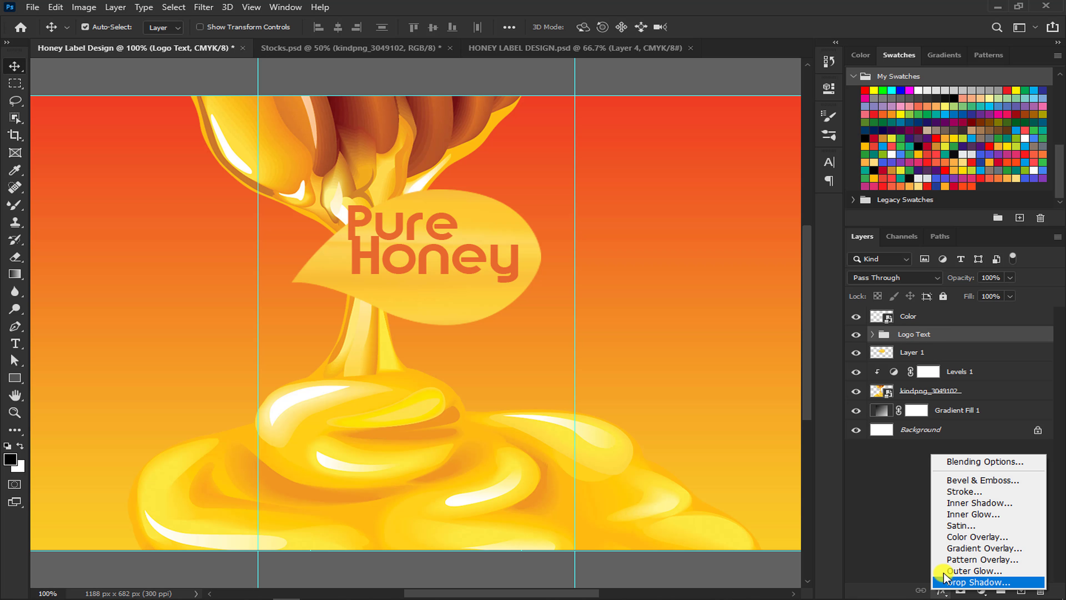
pyautogui.click(966, 457)
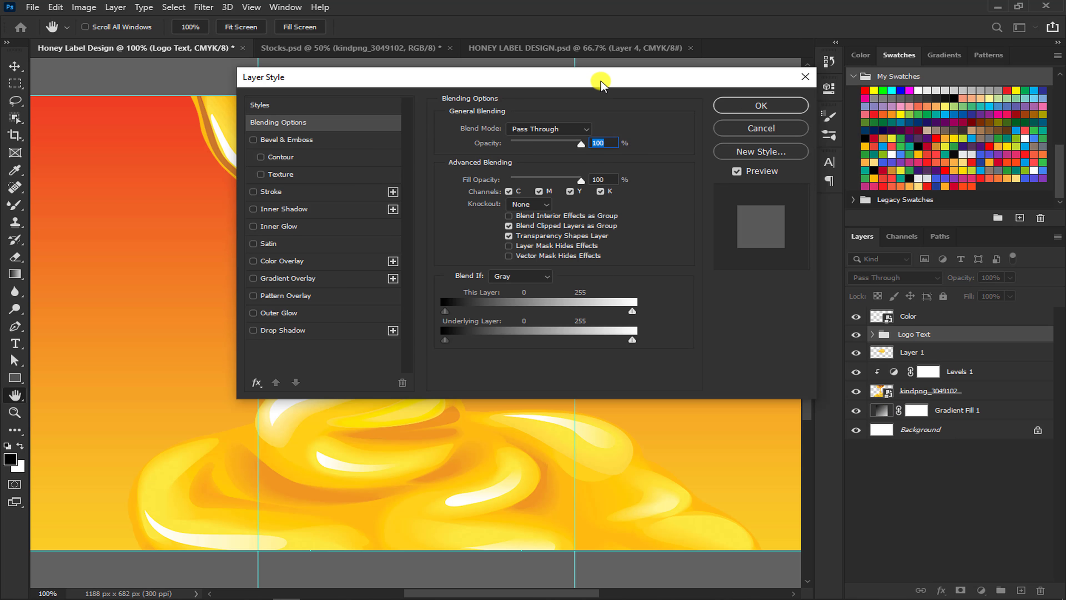
pyautogui.moveTo(602, 83); pyautogui.dragTo(905, 99)
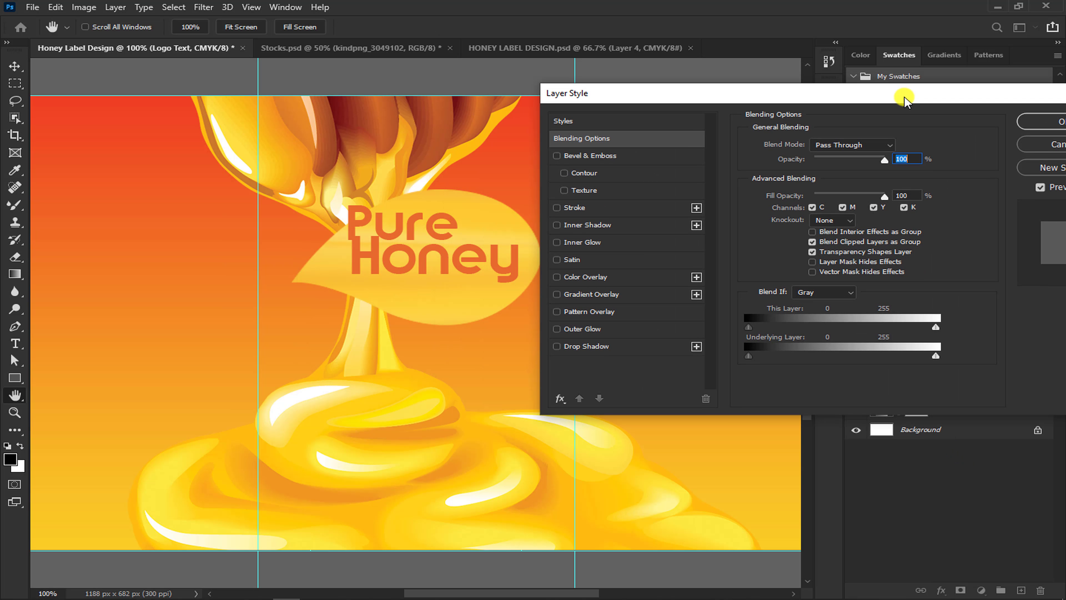
pyautogui.hotkey('ctrl', '+')
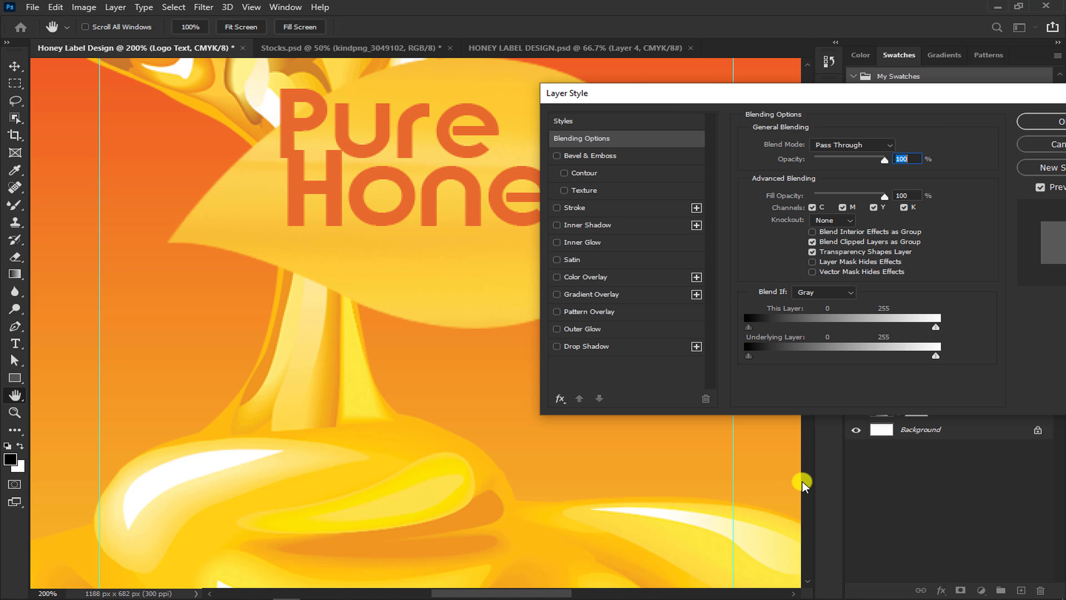
pyautogui.scroll(1, 802, 485)
pyautogui.scroll(3, 804, 483)
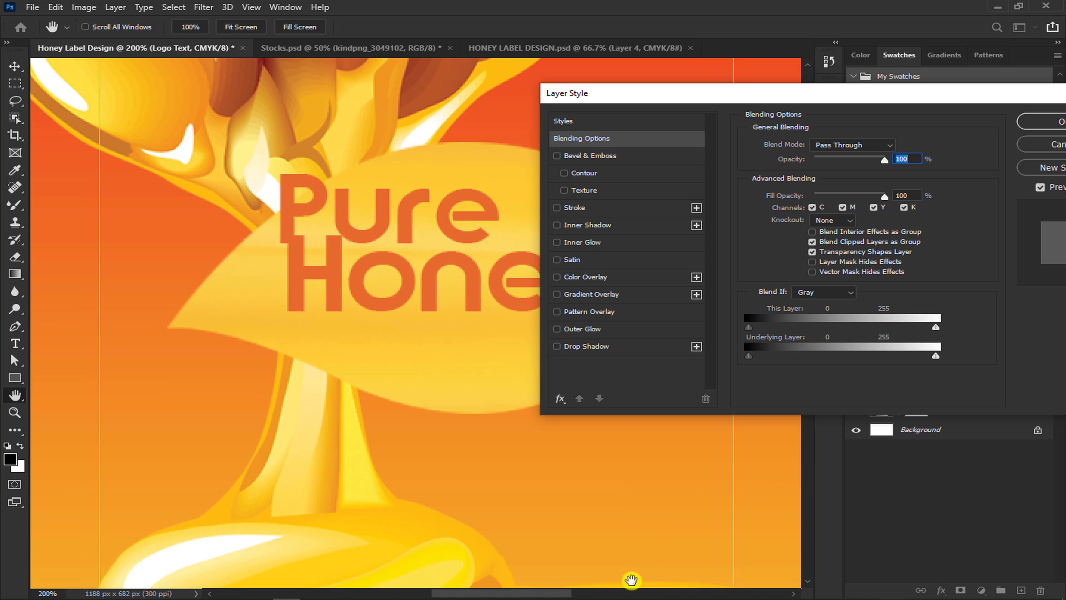
pyautogui.moveTo(568, 592); pyautogui.dragTo(594, 592)
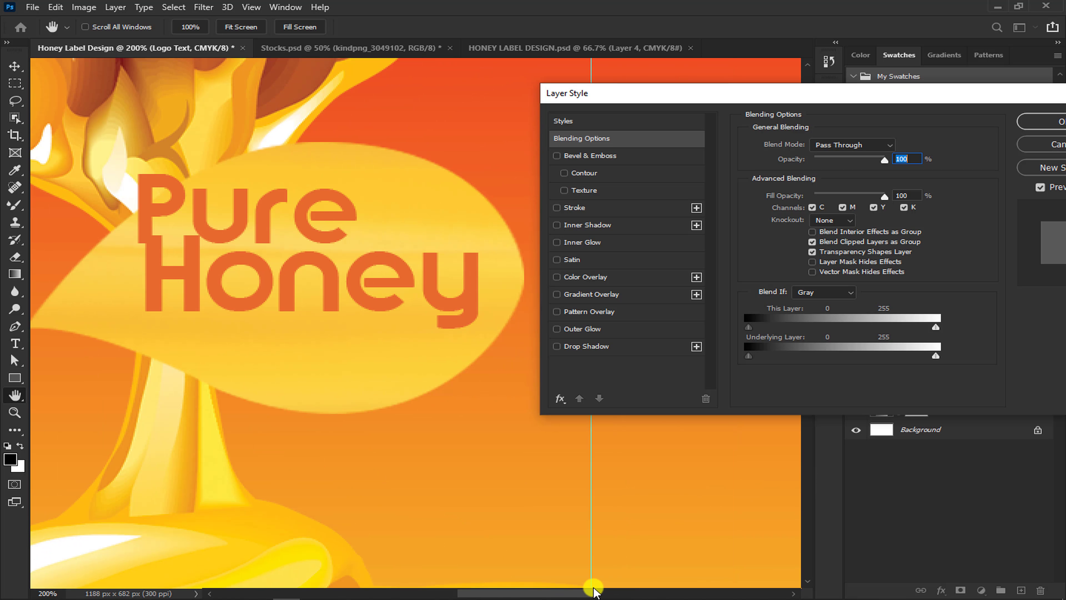
# - Add an Outer Bevel: depth 50, size 21, angle 20 without global light, altitude 40
pyautogui.click(584, 157)
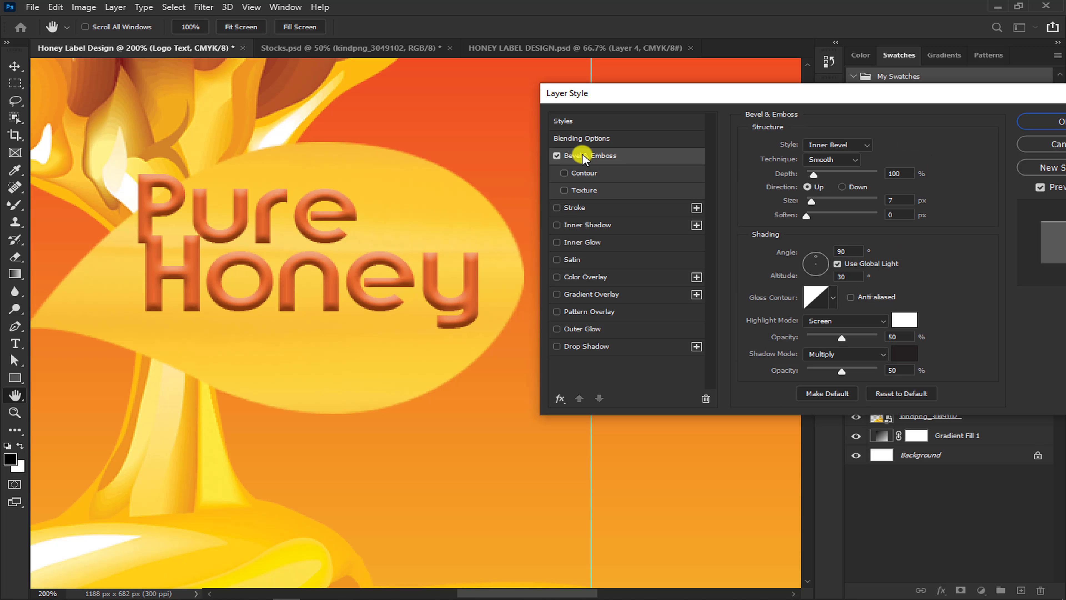
pyautogui.click(826, 145)
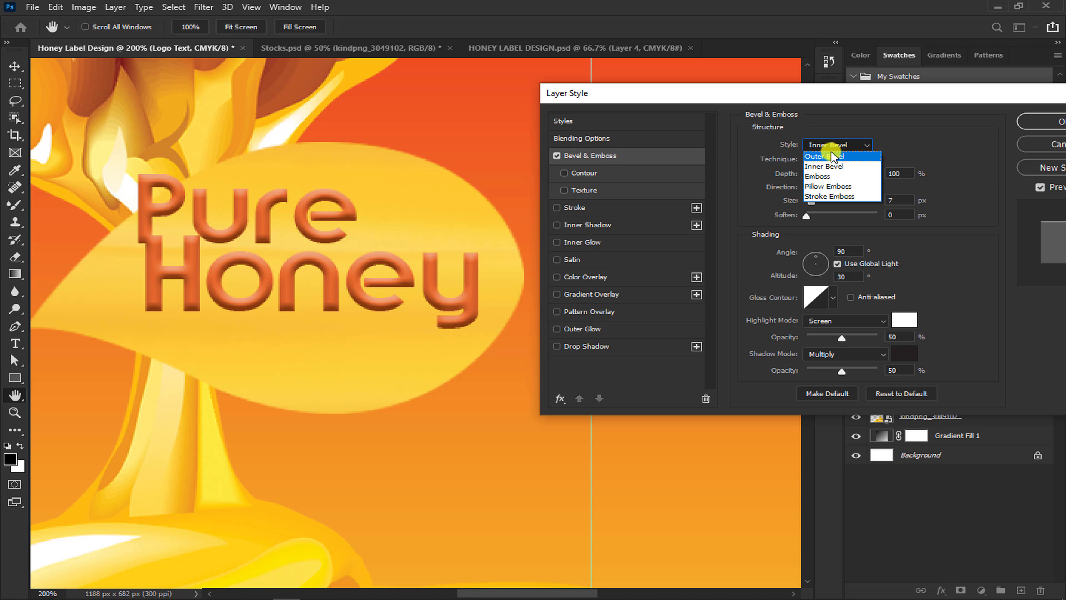
pyautogui.click(834, 156)
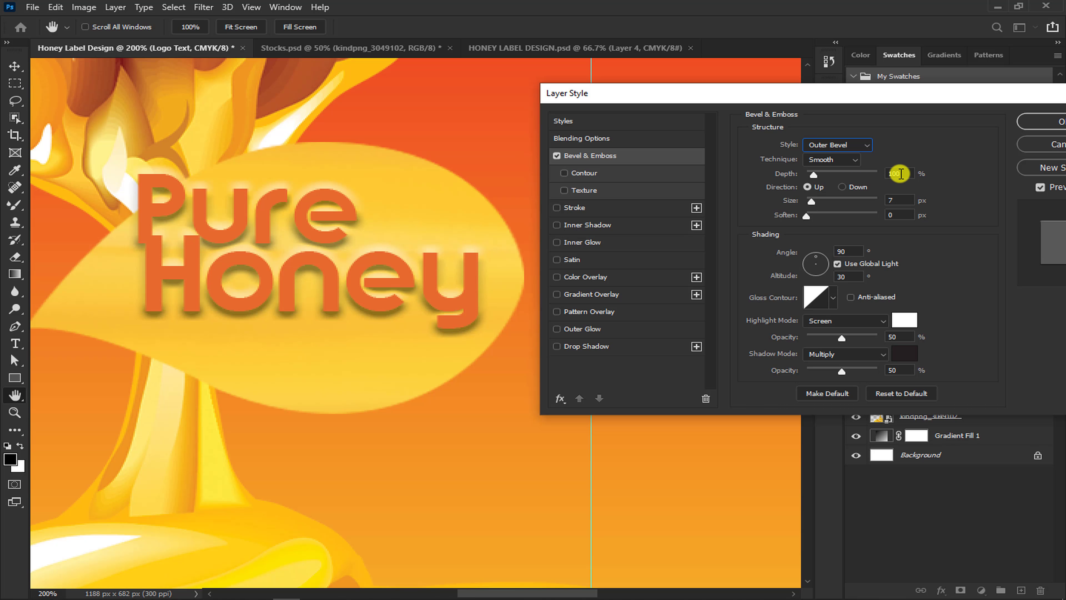
pyautogui.moveTo(901, 174); pyautogui.dragTo(867, 181)
pyautogui.write('50')
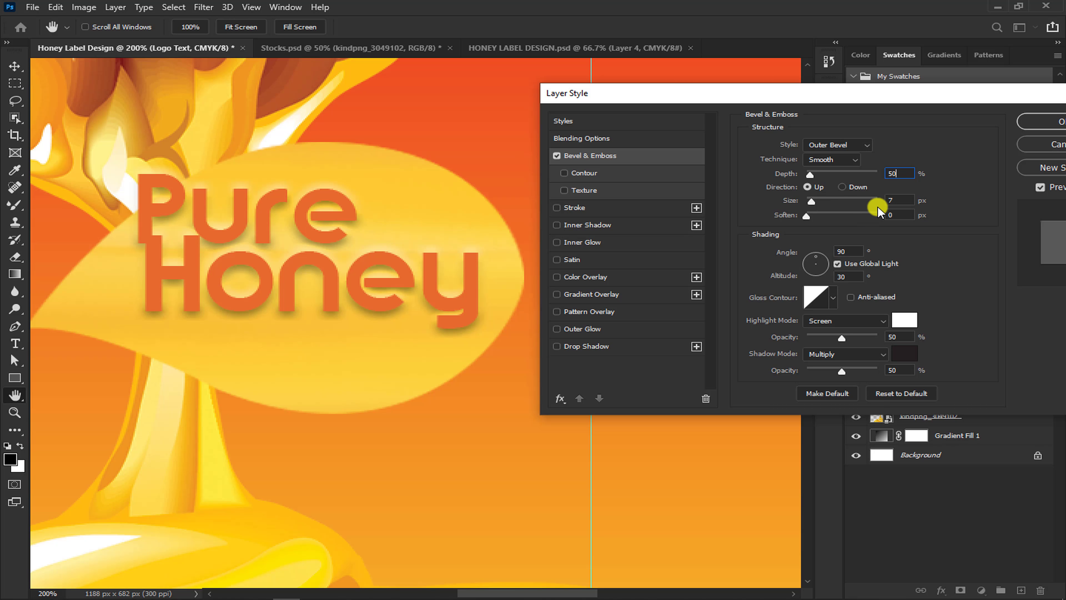
pyautogui.moveTo(898, 201); pyautogui.dragTo(873, 204)
pyautogui.write('2')
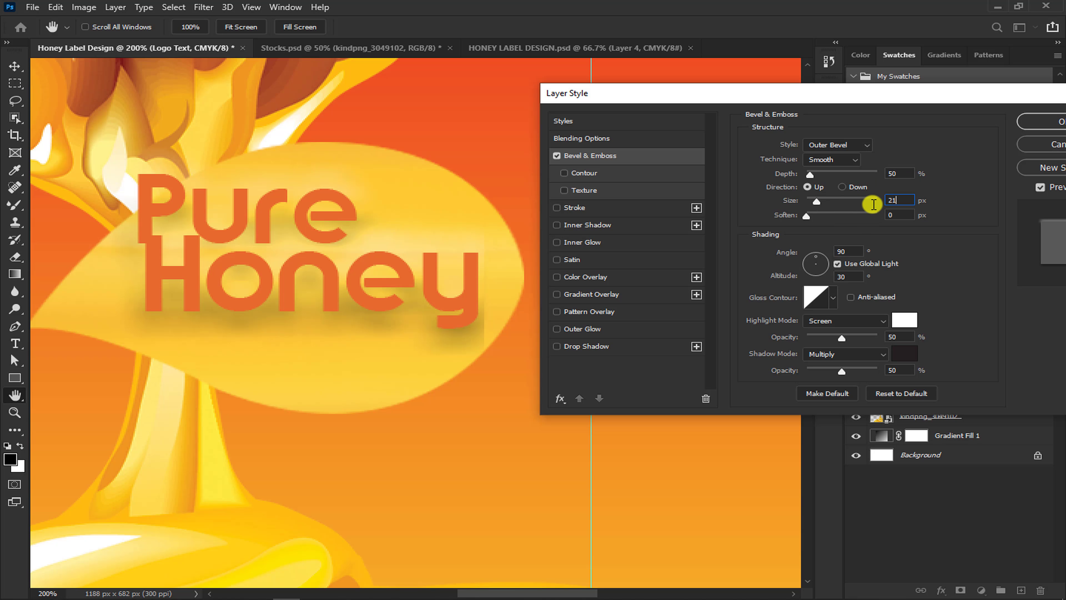
pyautogui.write('1')
pyautogui.moveTo(851, 252); pyautogui.dragTo(817, 257)
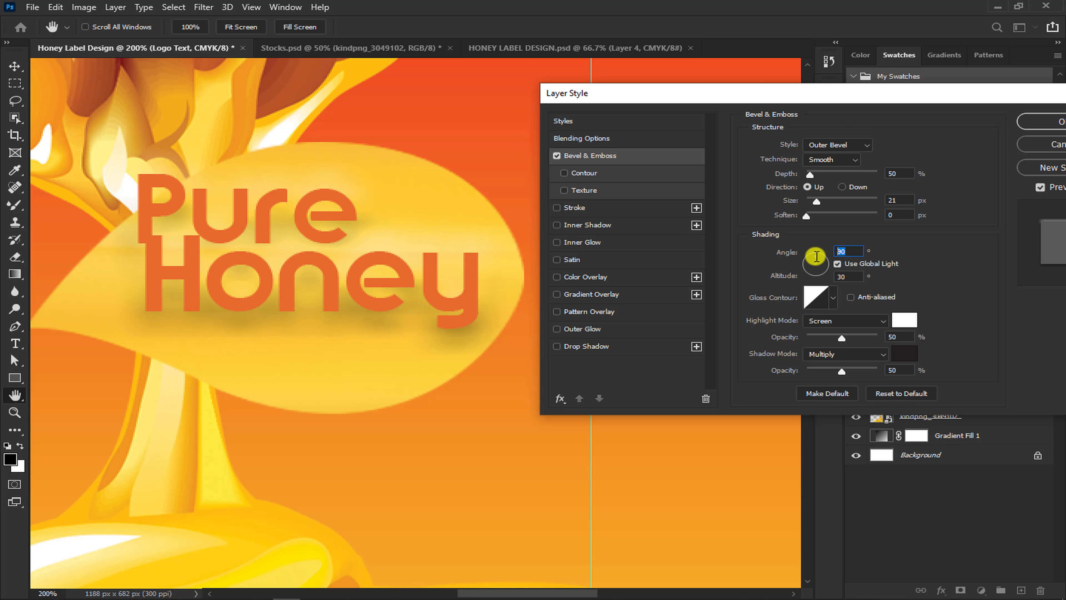
pyautogui.write('120')
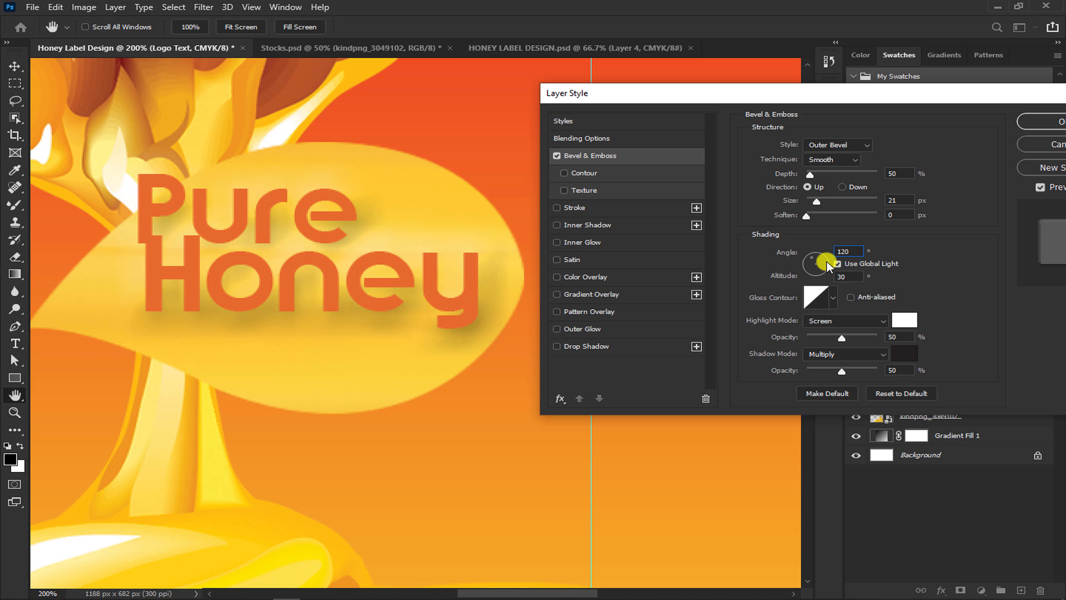
pyautogui.click(843, 276)
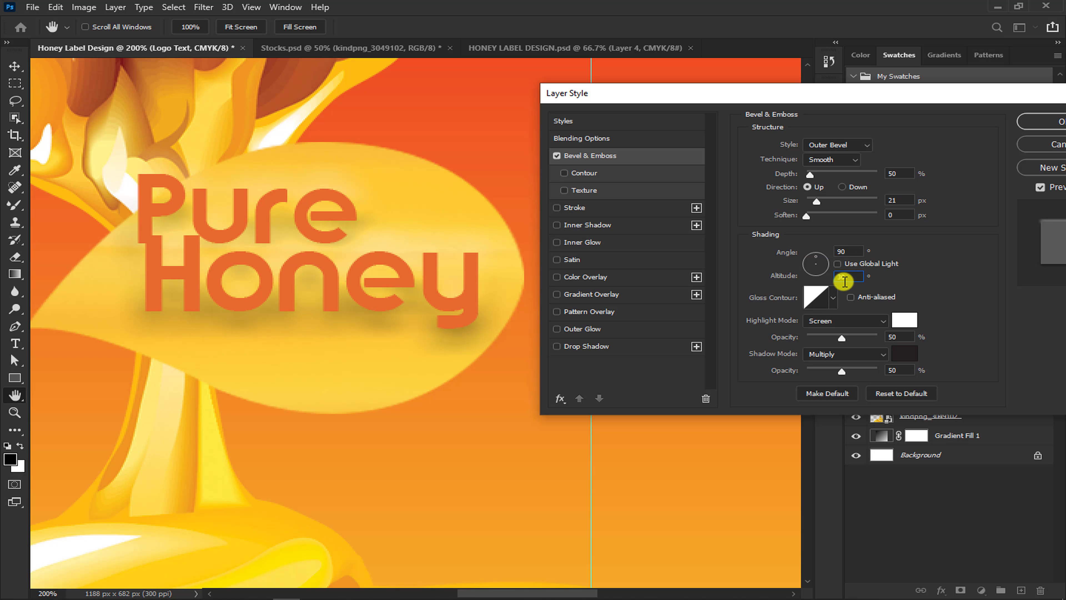
pyautogui.moveTo(845, 281); pyautogui.dragTo(821, 285)
pyautogui.write('40')
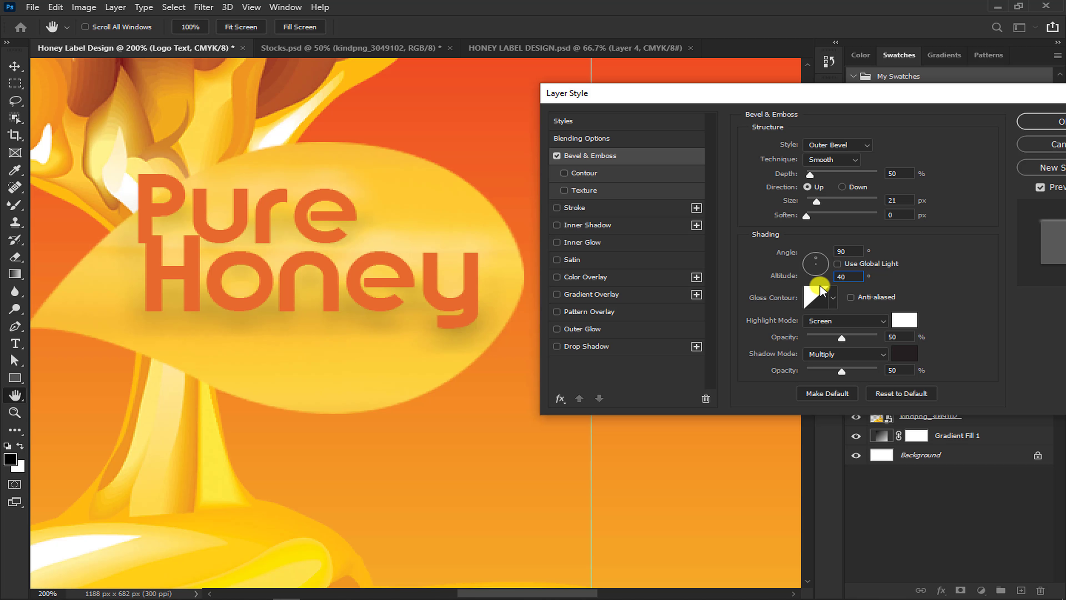
# - Use the Ring preset as the bevel's gloss contour
pyautogui.click(822, 299)
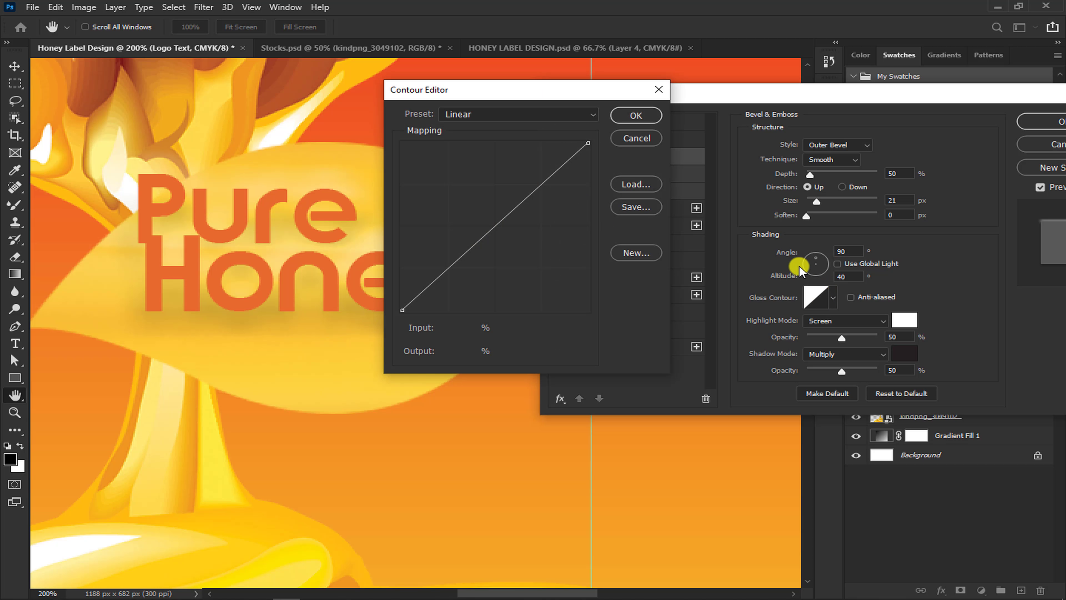
pyautogui.click(585, 115)
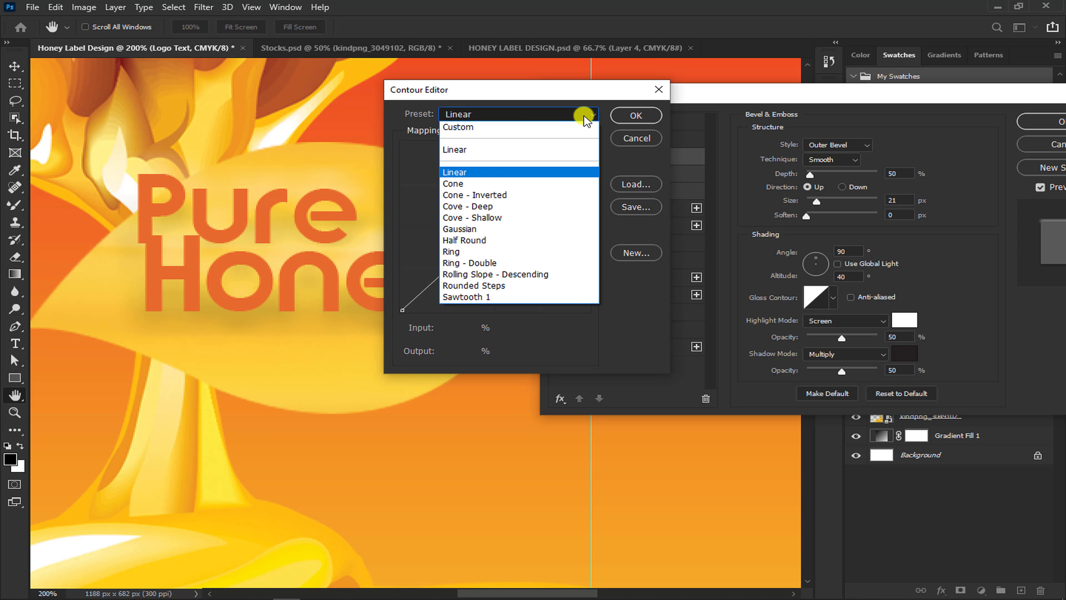
pyautogui.click(515, 251)
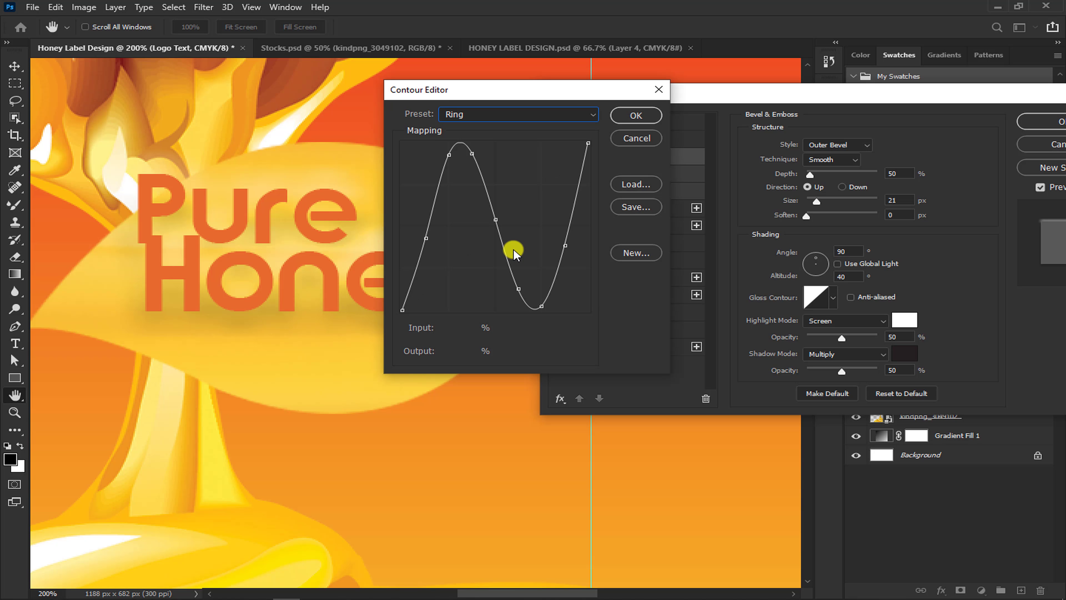
pyautogui.click(636, 118)
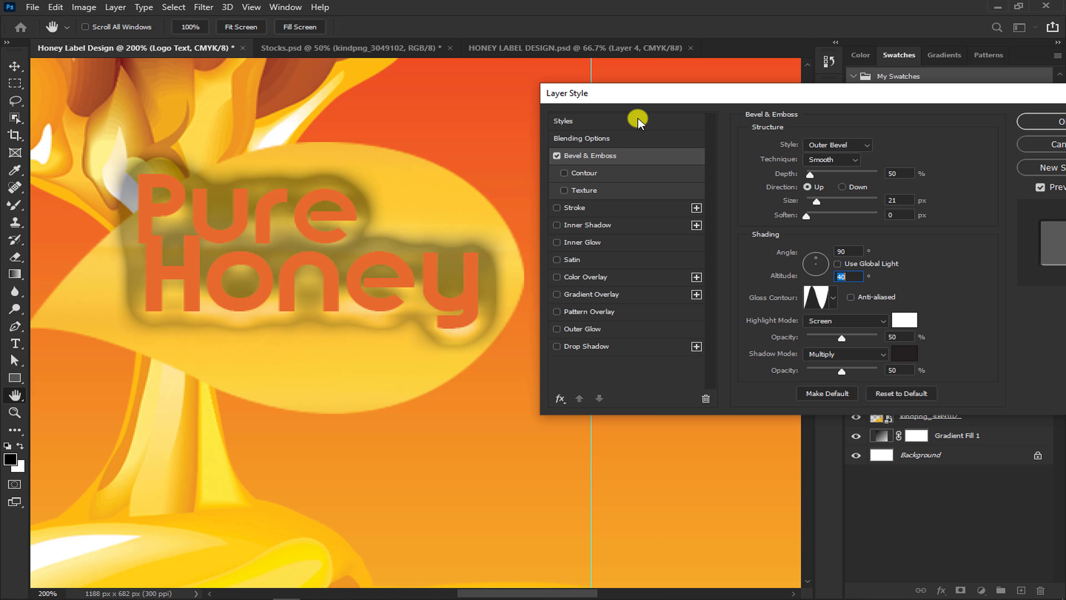
# - Set highlights to Color Dodge at 70% and the shadow to yellow fecb09 at 0% opacity
pyautogui.click(848, 322)
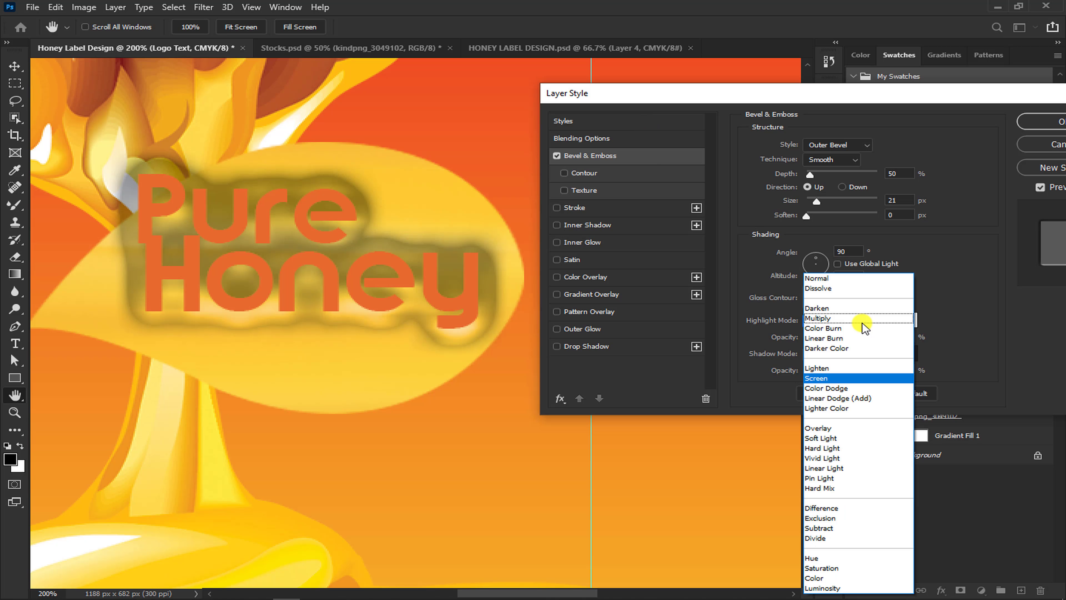
pyautogui.click(844, 388)
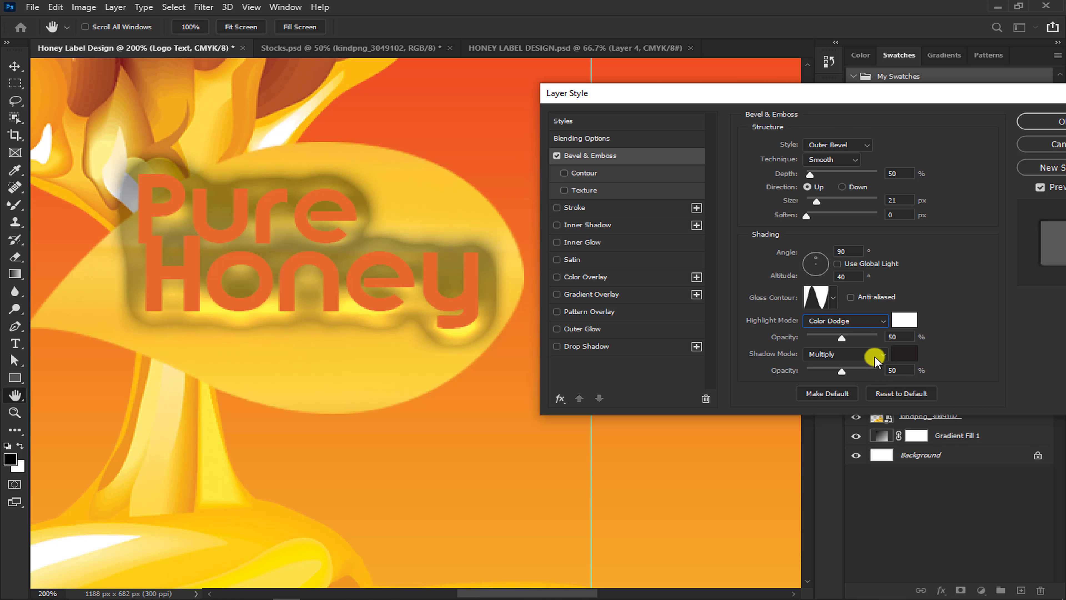
pyautogui.click(898, 337)
pyautogui.write('7')
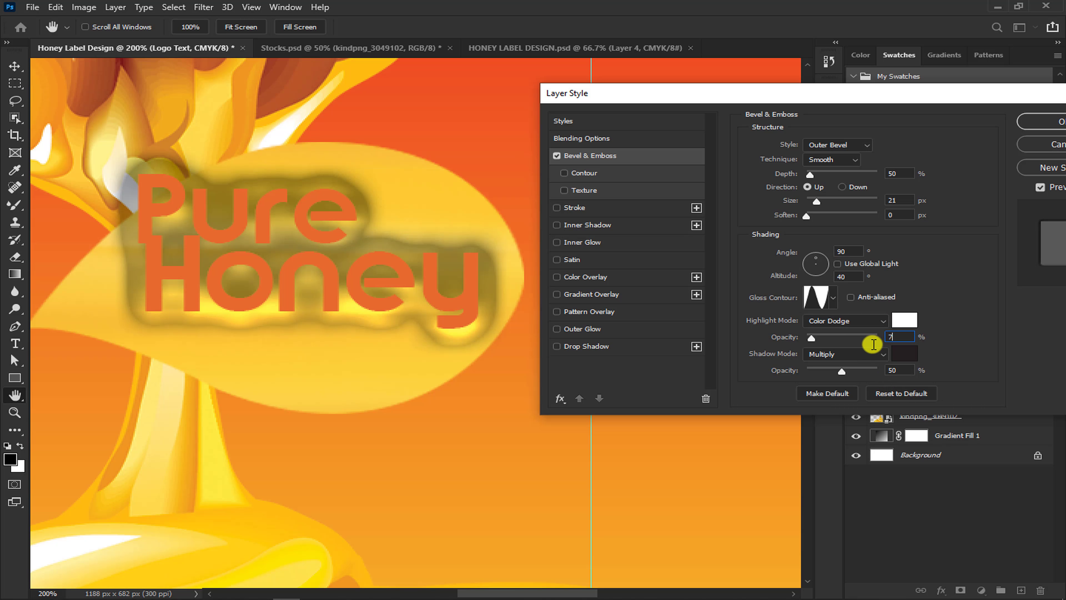
pyautogui.write('0')
pyautogui.click(902, 370)
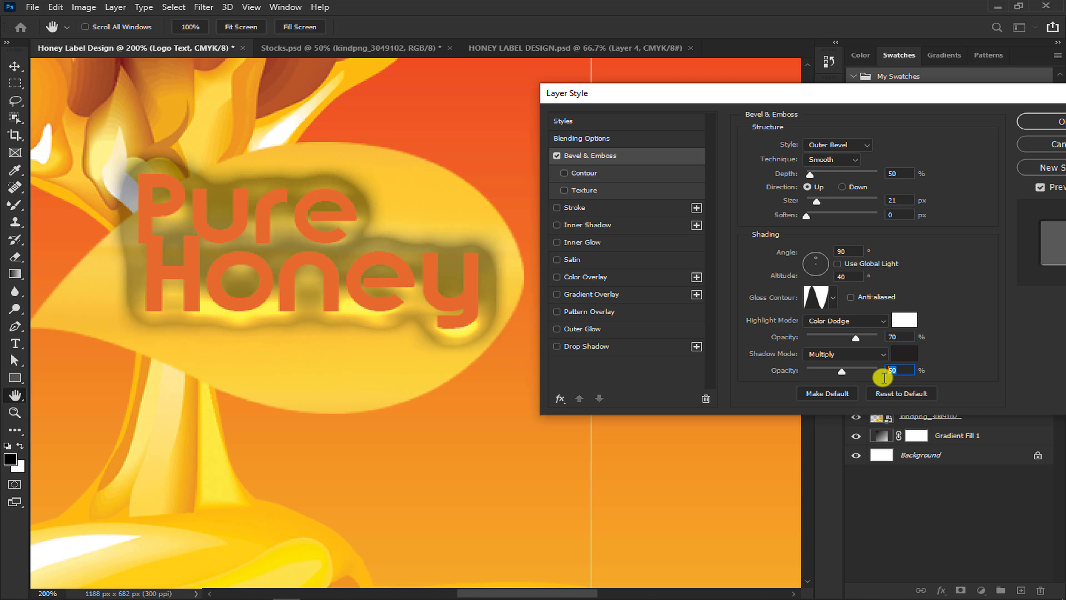
pyautogui.write('0')
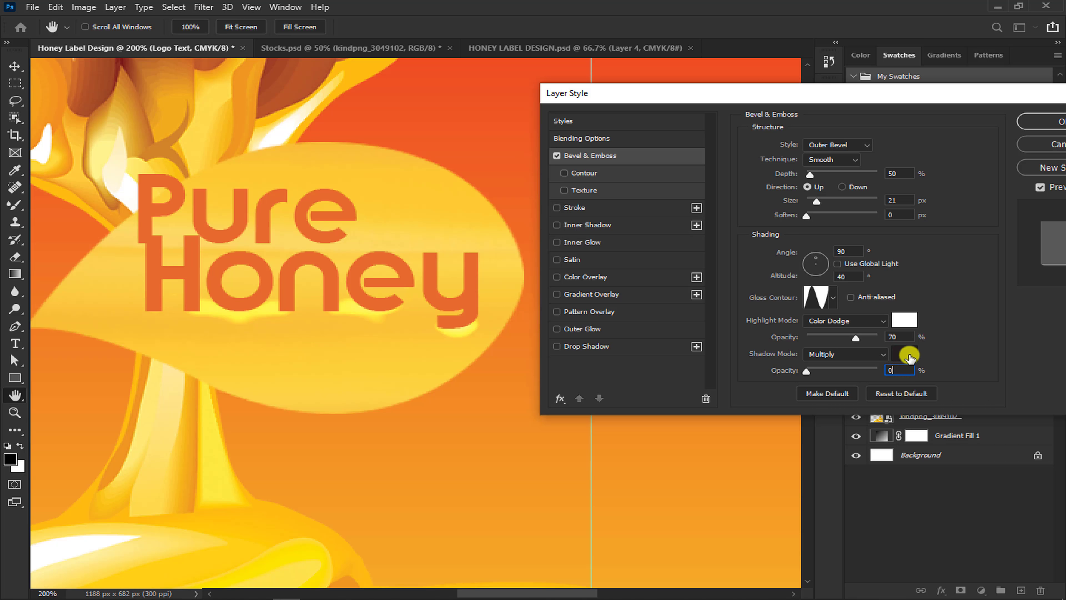
pyautogui.click(905, 354)
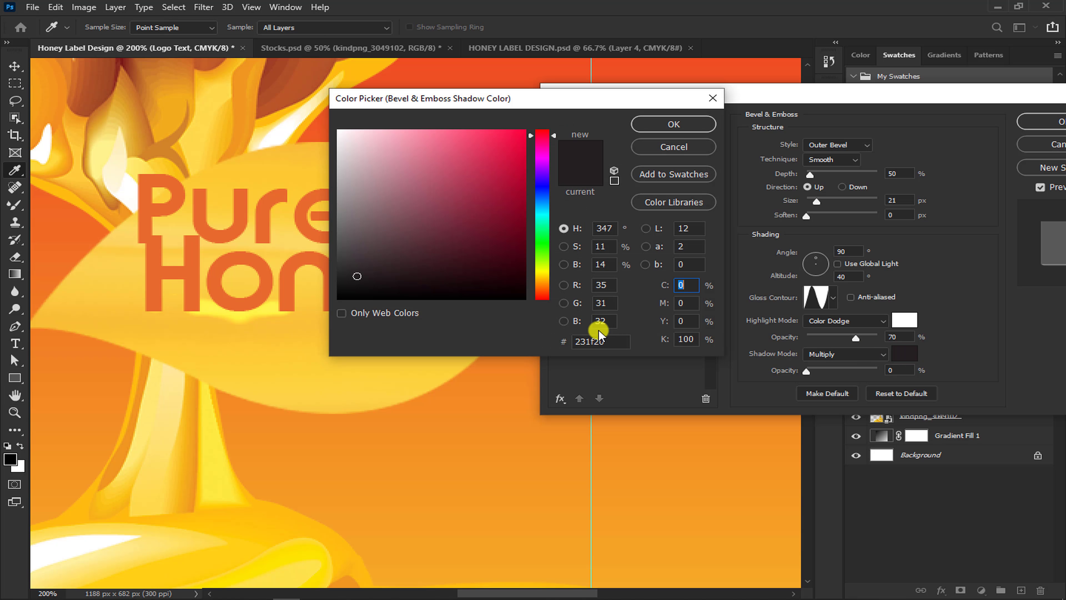
pyautogui.moveTo(589, 342)
pyautogui.mouseDown()
pyautogui.moveTo(602, 342)
pyautogui.moveTo(571, 341)
pyautogui.mouseUp()
pyautogui.write('fec')
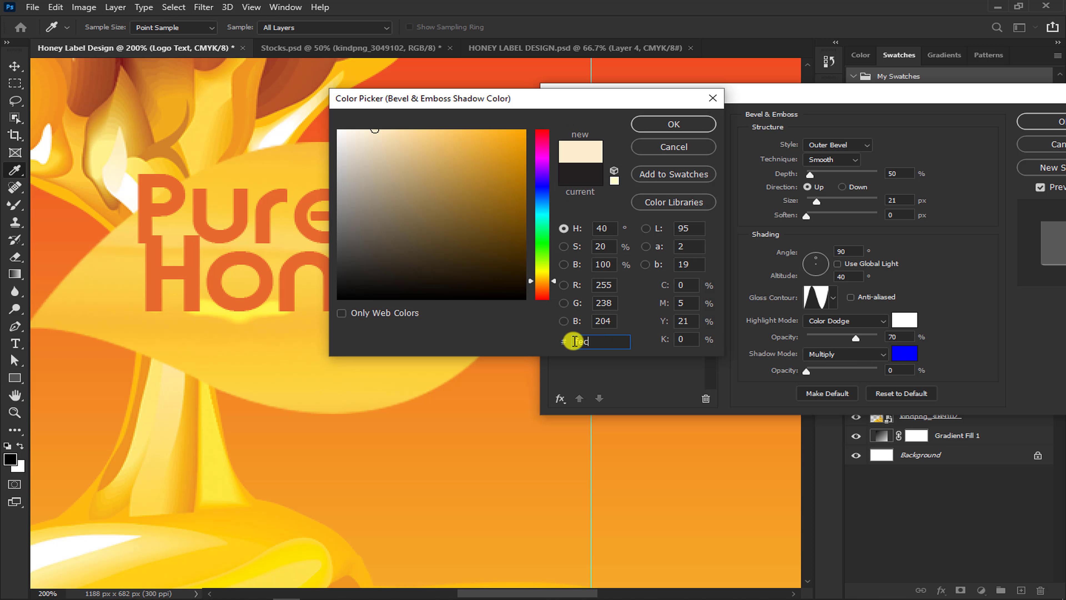
pyautogui.write('b09')
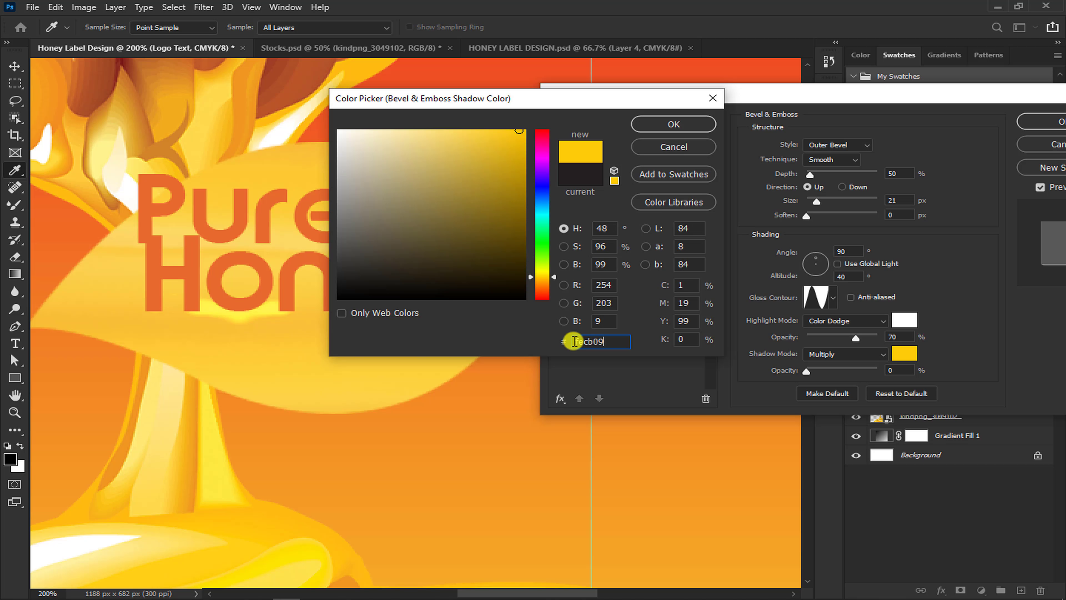
pyautogui.click(672, 124)
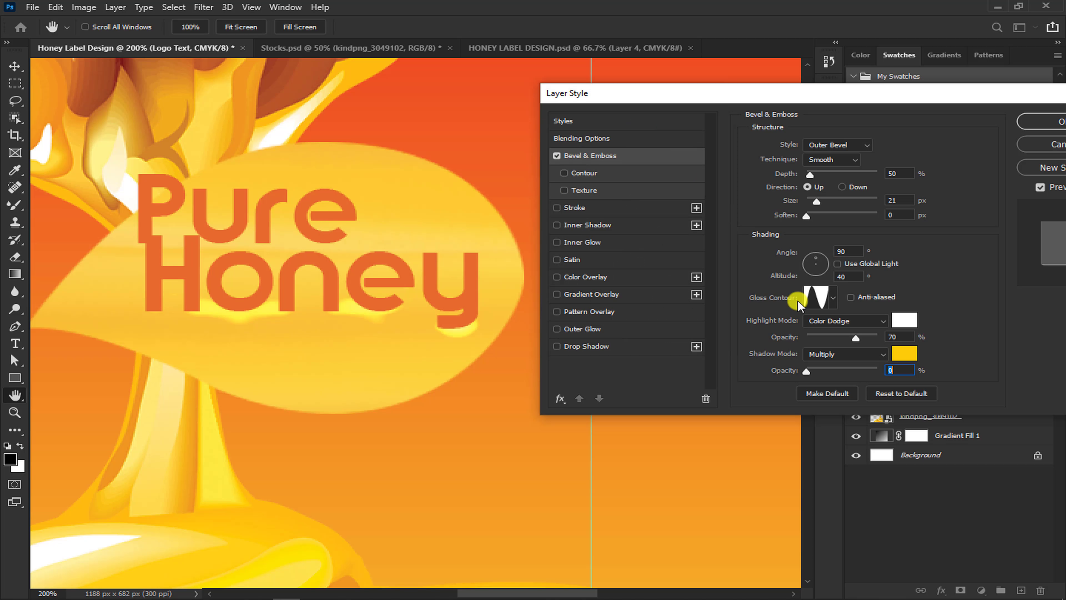
# - Add a 2 px white Stroke positioned outside the Logo Text letters
pyautogui.click(633, 206)
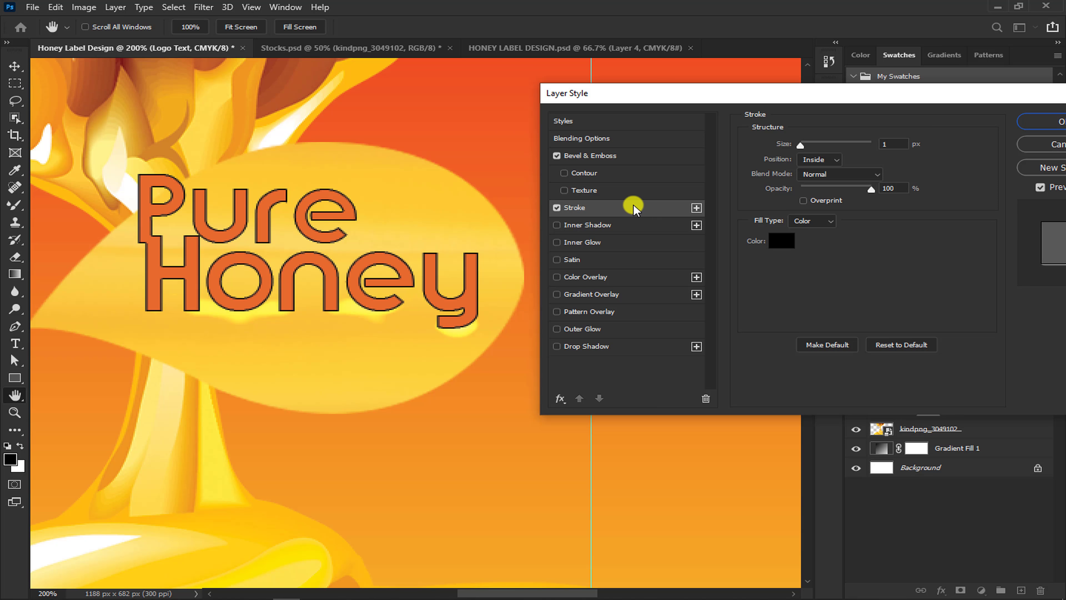
pyautogui.doubleClick(882, 147)
pyautogui.write('2')
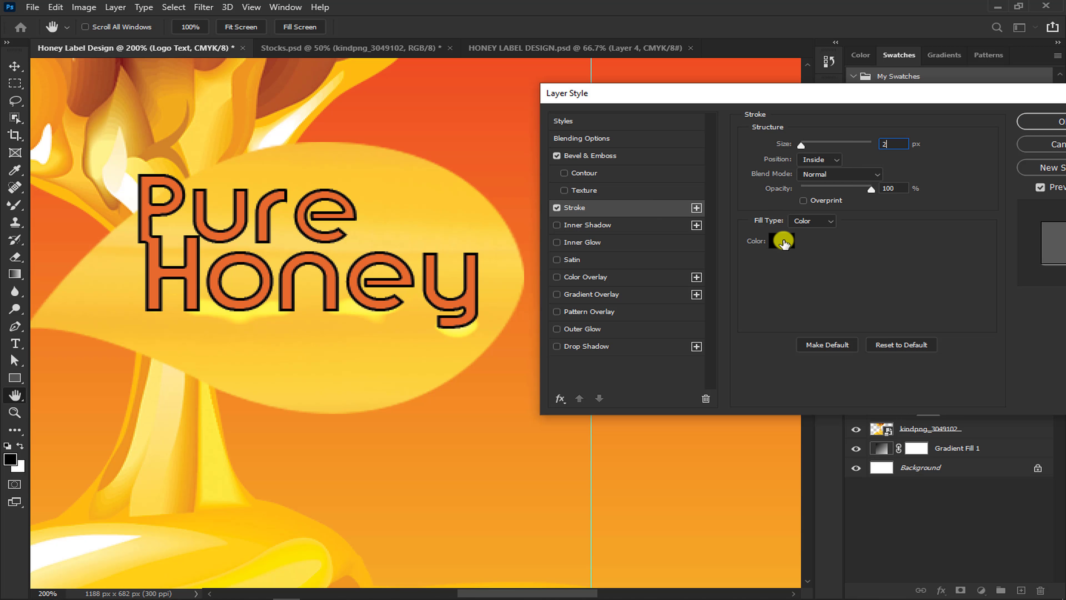
pyautogui.click(781, 241)
pyautogui.moveTo(435, 202); pyautogui.dragTo(339, 131)
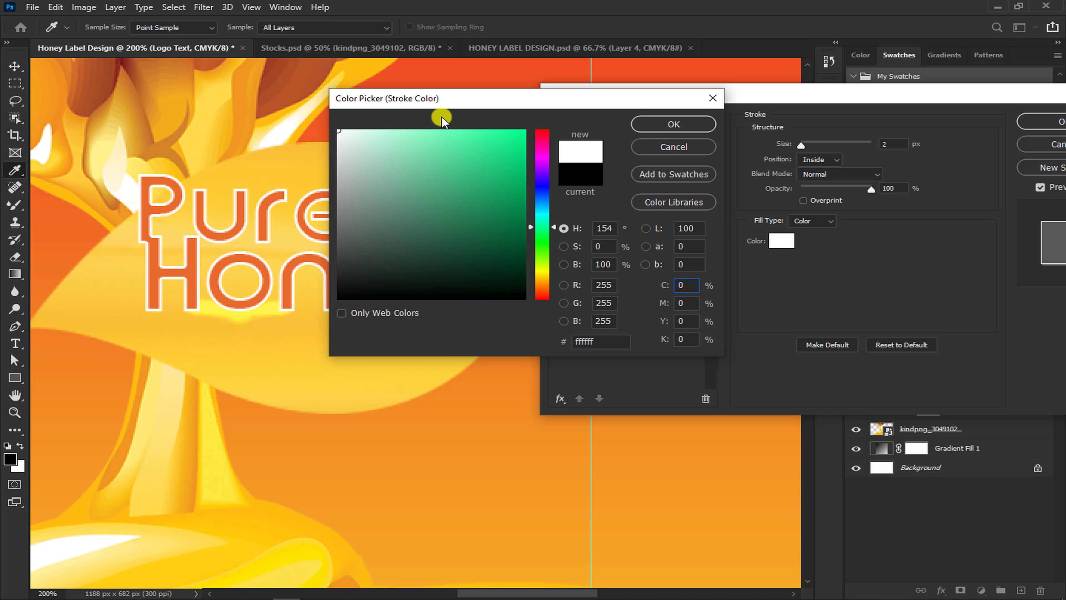
pyautogui.click(667, 124)
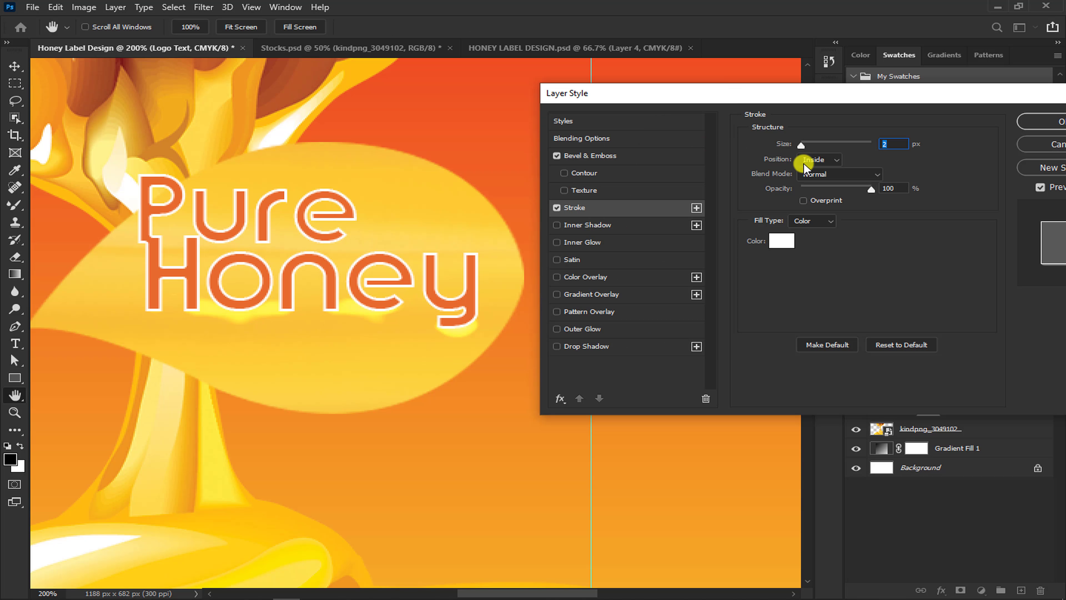
pyautogui.click(822, 160)
pyautogui.click(819, 171)
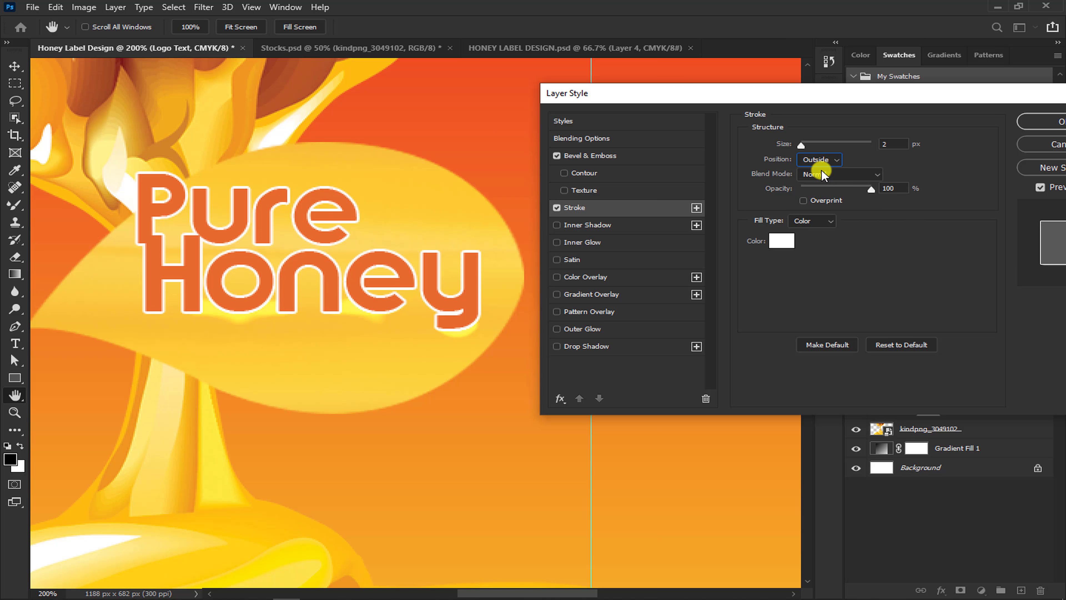
pyautogui.click(600, 346)
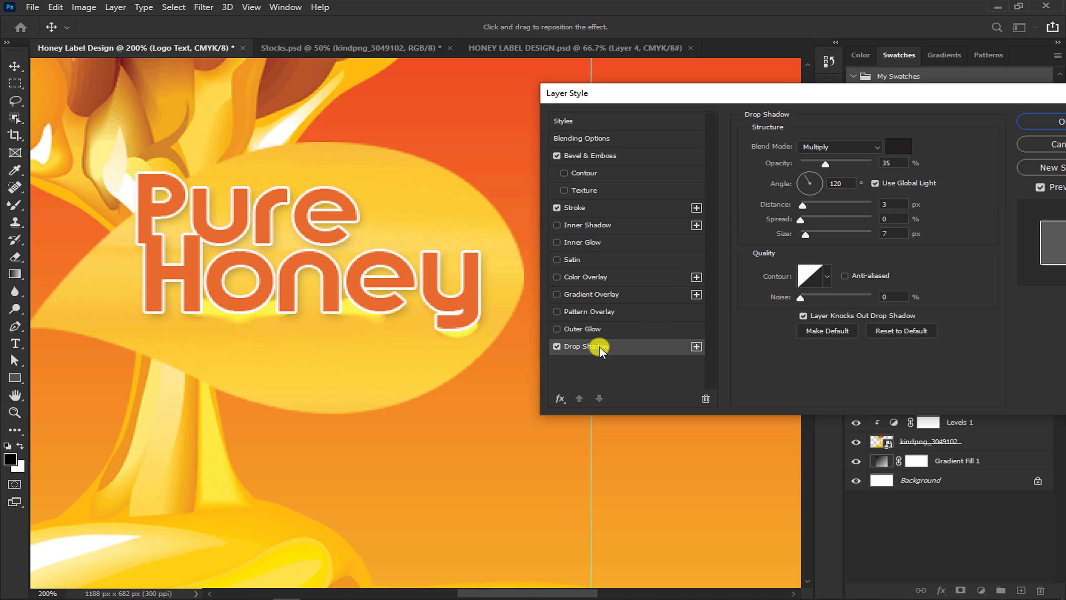
# - Make the drop shadow Normal, colour #782820, 100% opacity, 135° angle, 100% spread, and apply it
pyautogui.click(832, 149)
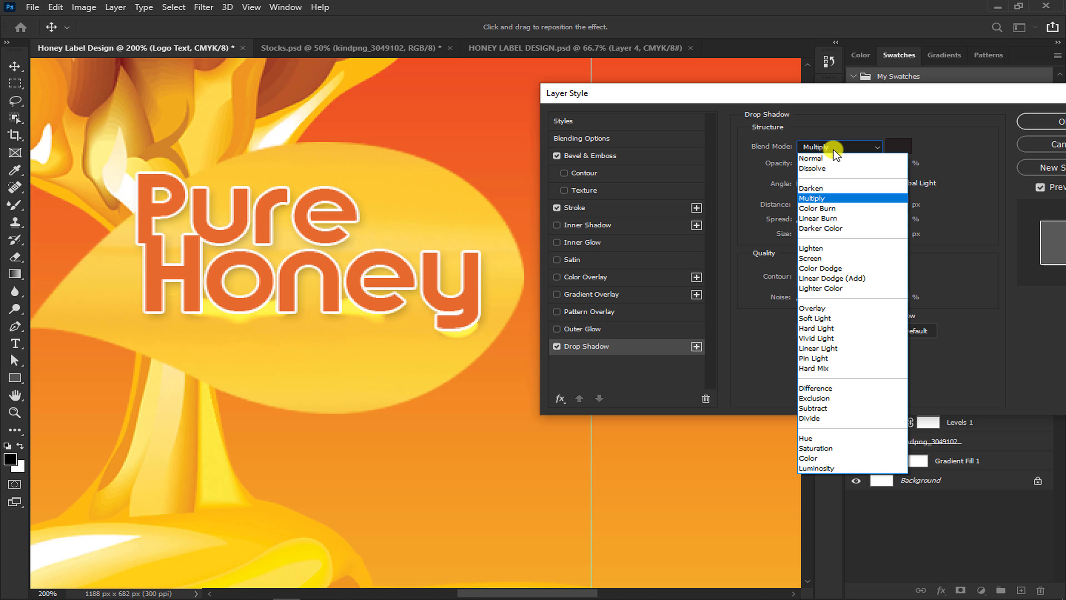
pyautogui.click(833, 150)
pyautogui.click(897, 148)
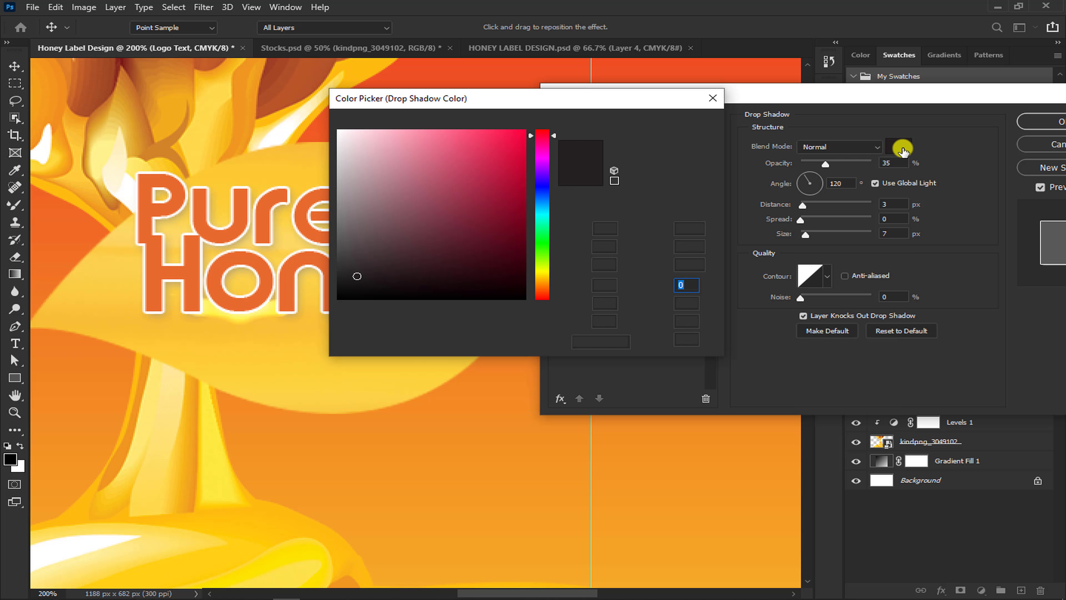
pyautogui.doubleClick(610, 342)
pyautogui.write('78')
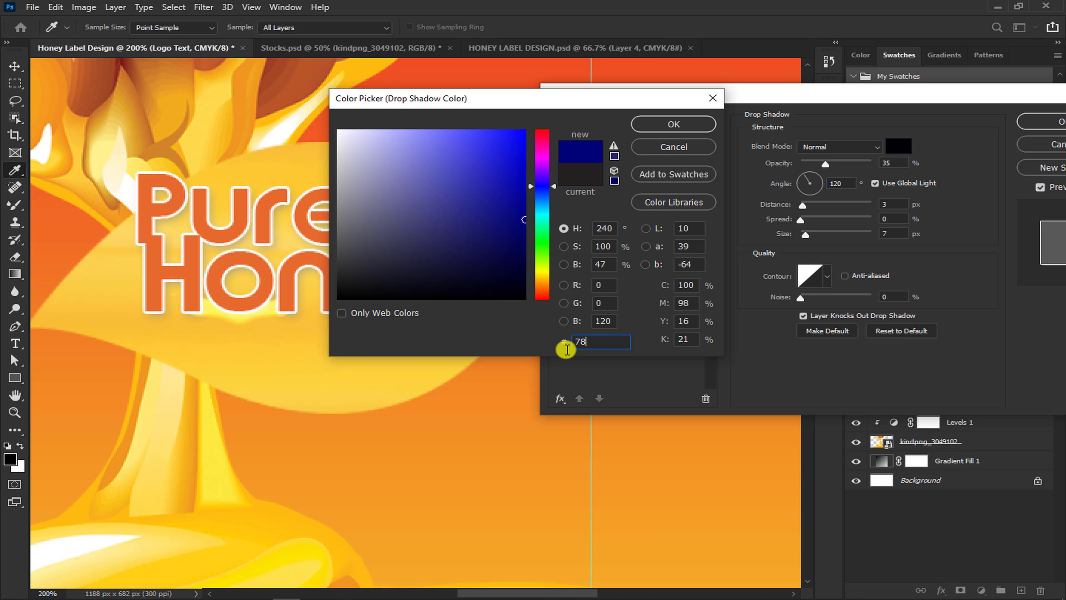
pyautogui.write('2820')
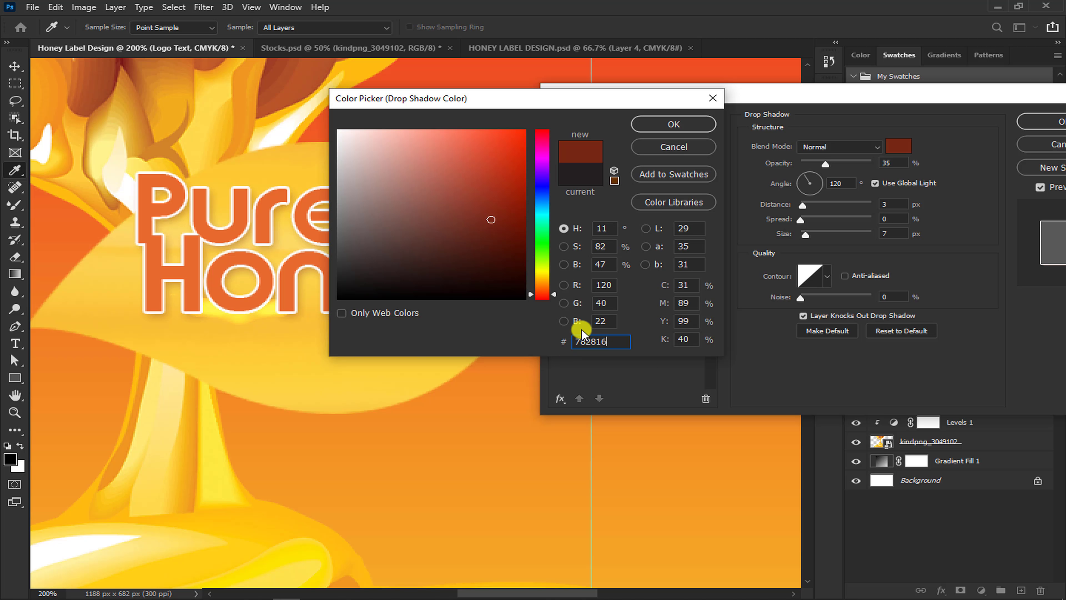
pyautogui.click(652, 125)
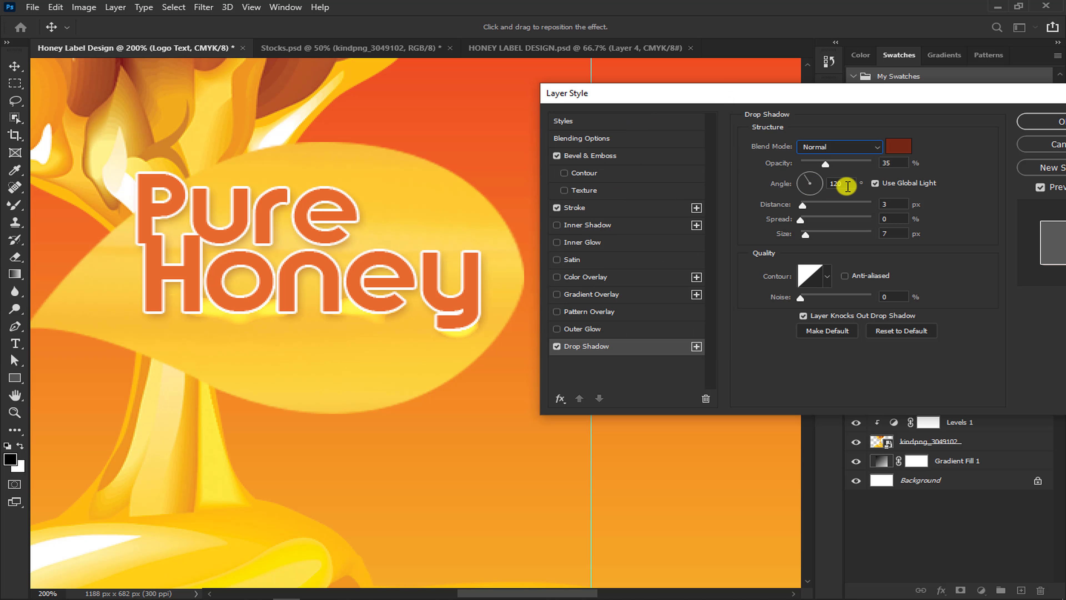
pyautogui.moveTo(848, 186); pyautogui.dragTo(819, 191)
pyautogui.write('135')
pyautogui.moveTo(850, 164); pyautogui.dragTo(895, 164)
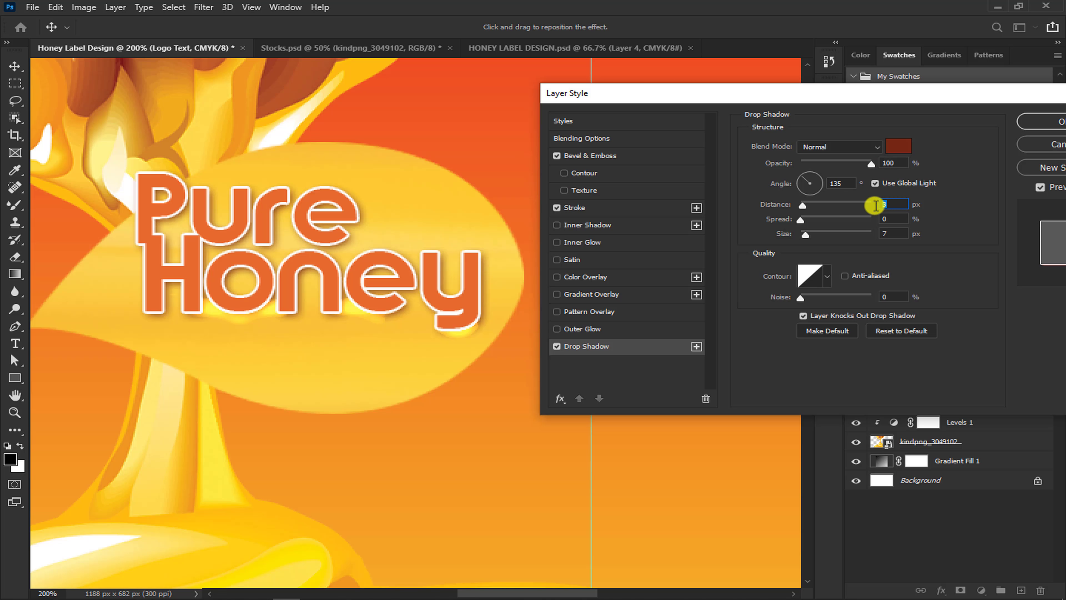
pyautogui.press('Tab')
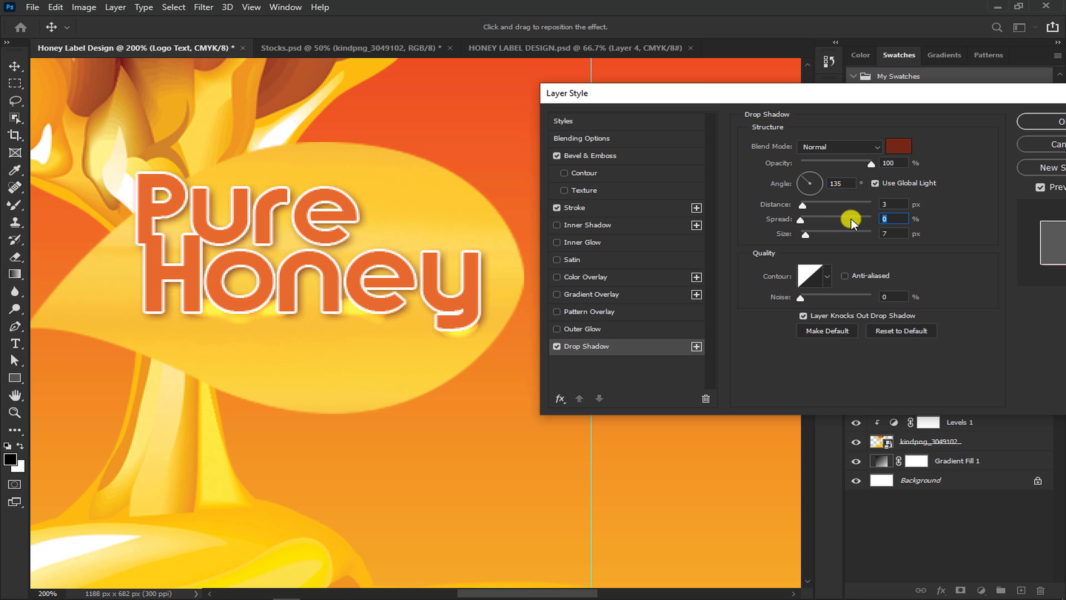
pyautogui.write('100')
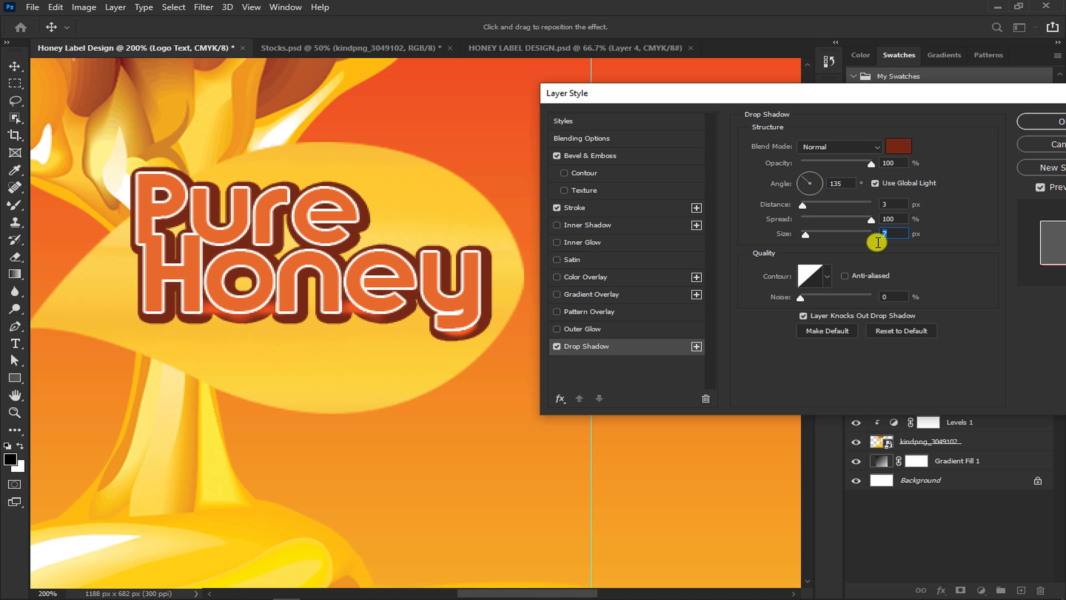
pyautogui.click(1037, 122)
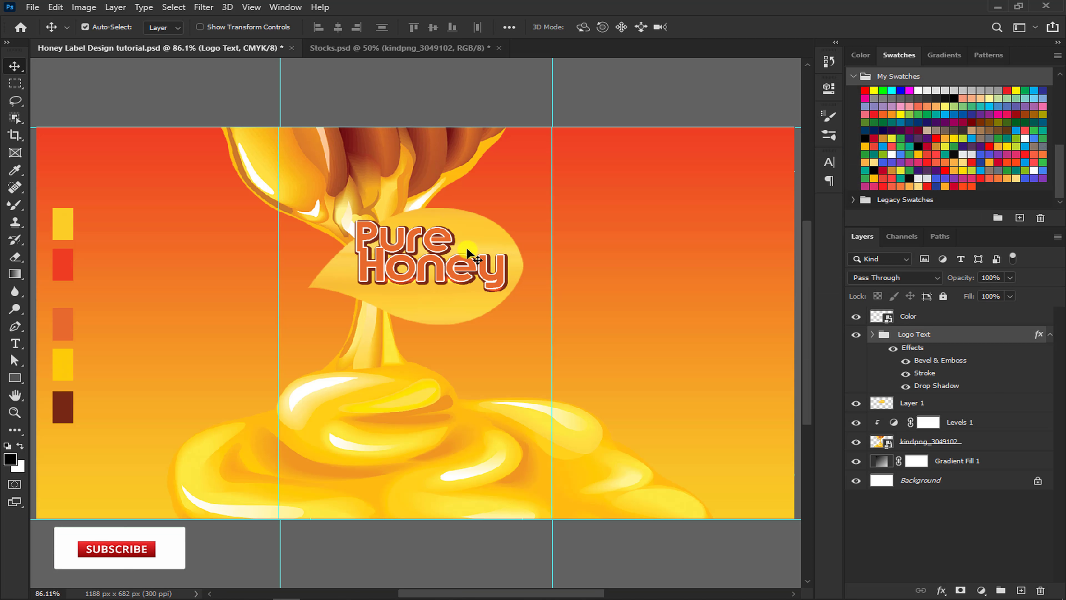
# - Set the Type tool to a sampled dark brown colour and 12 pt size
pyautogui.click(15, 343)
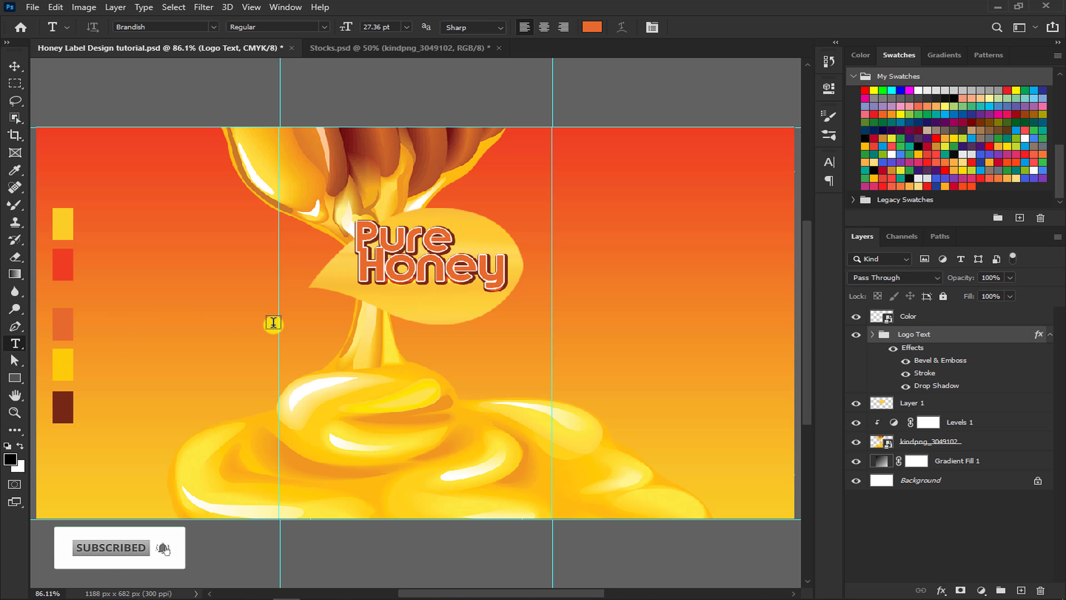
pyautogui.hotkey('ctrl', '+')
pyautogui.hotkey('ctrl', '+')
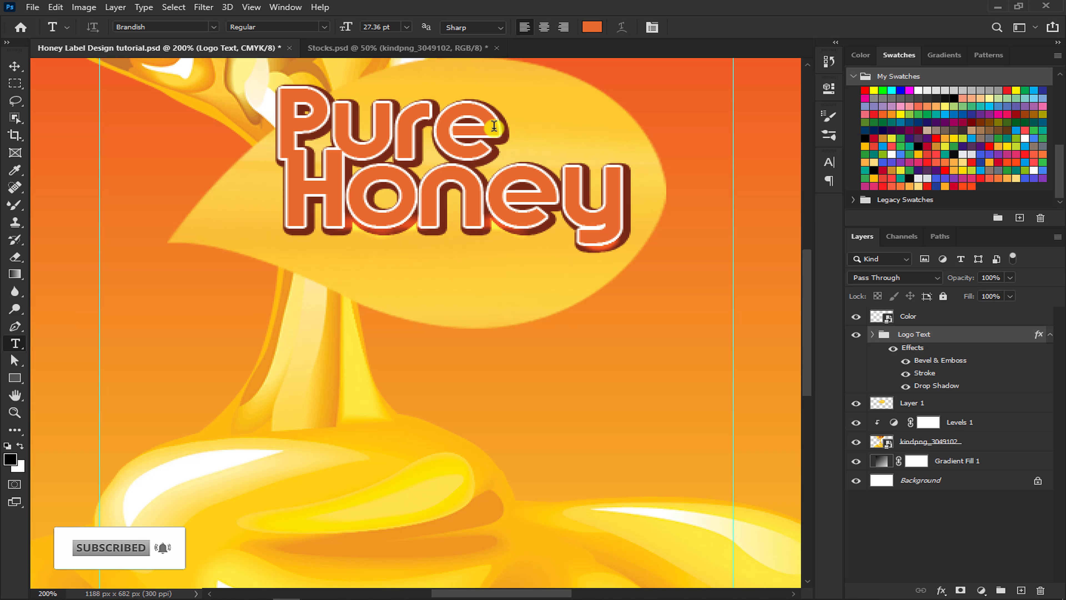
pyautogui.click(591, 26)
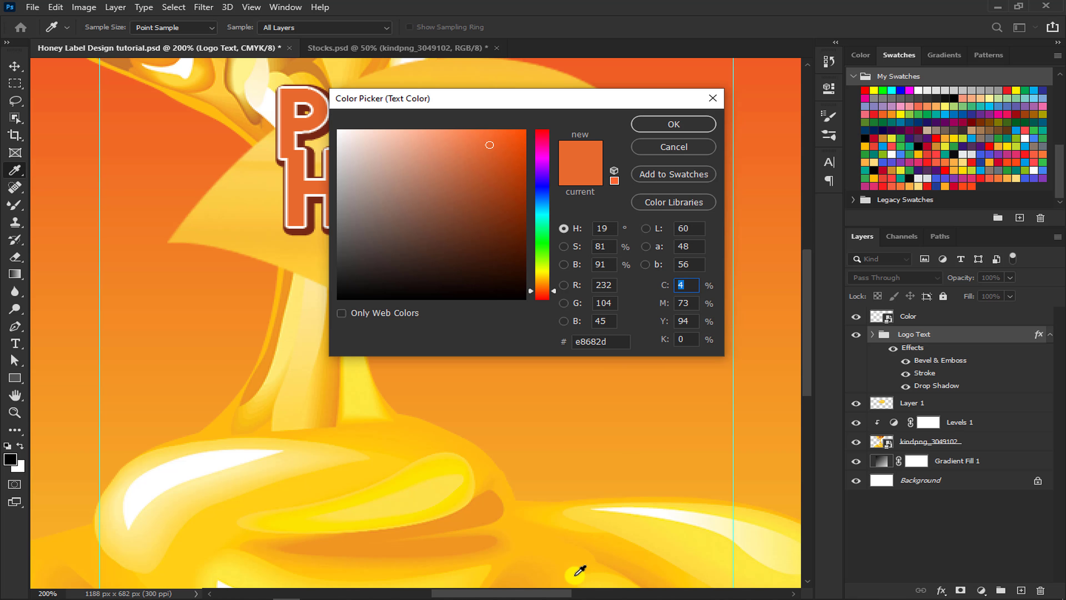
pyautogui.moveTo(561, 594); pyautogui.dragTo(460, 594)
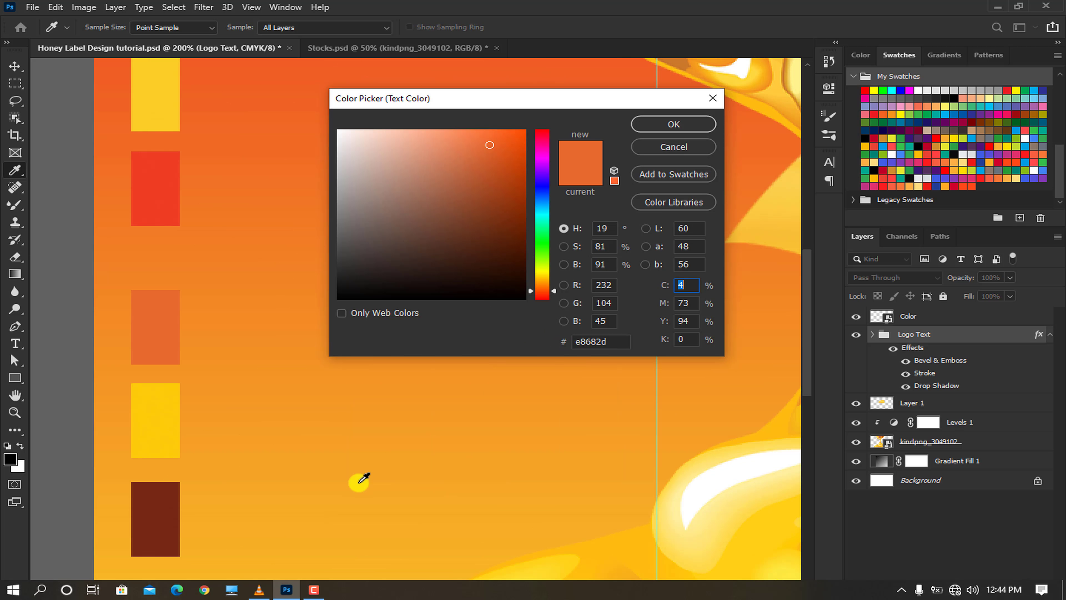
pyautogui.click(165, 518)
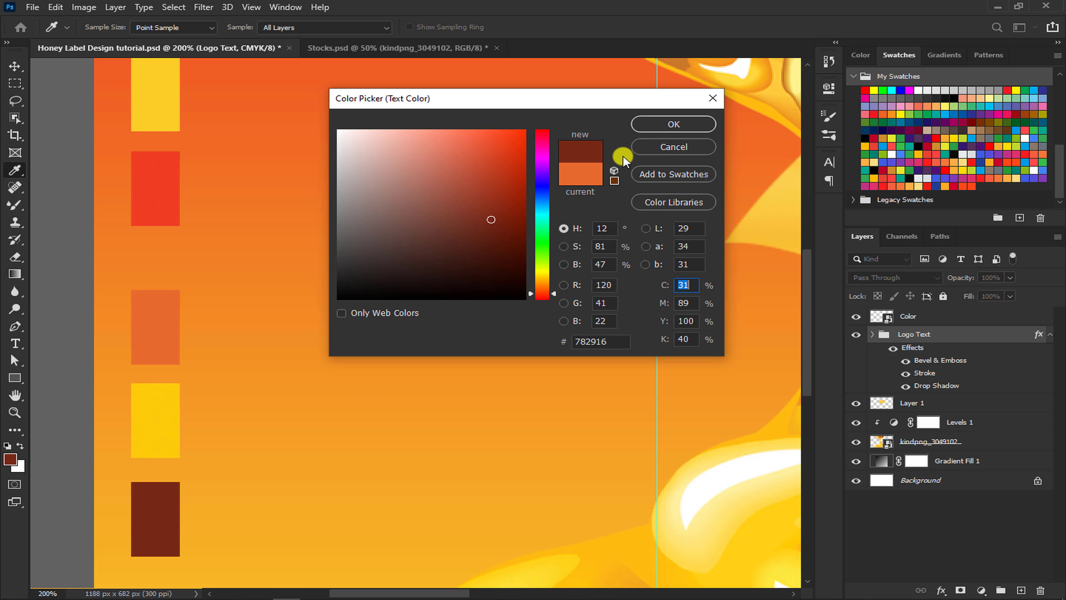
pyautogui.click(668, 125)
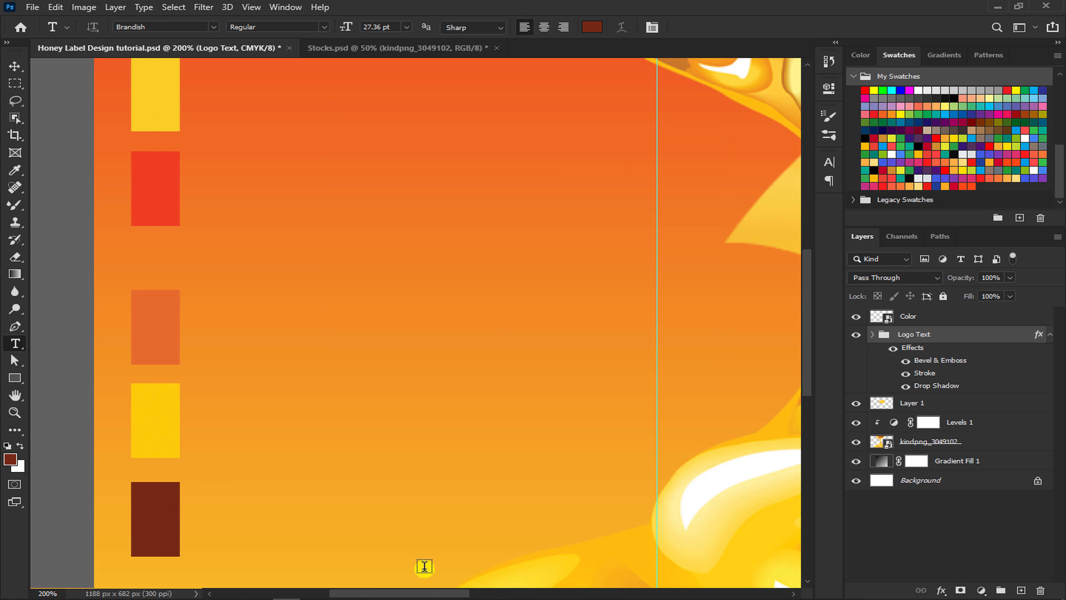
pyautogui.moveTo(425, 593); pyautogui.dragTo(541, 576)
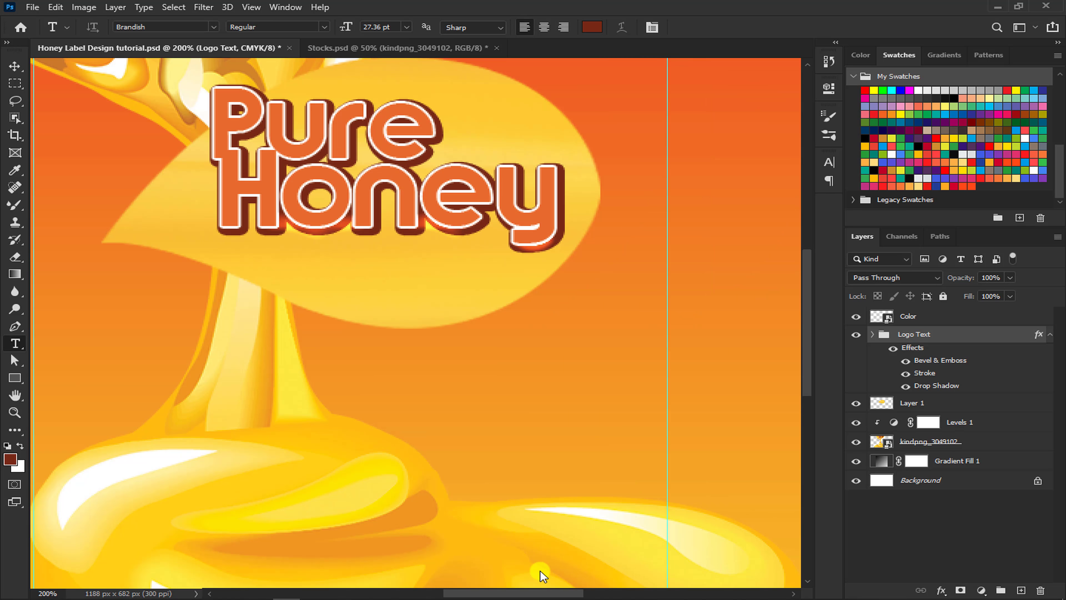
pyautogui.click(412, 30)
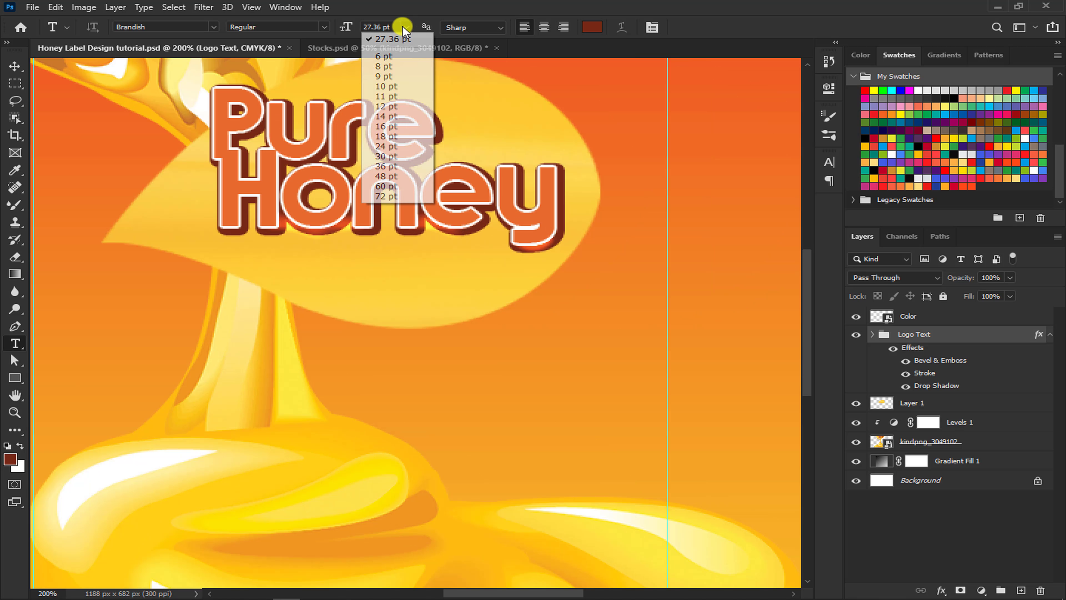
pyautogui.click(407, 102)
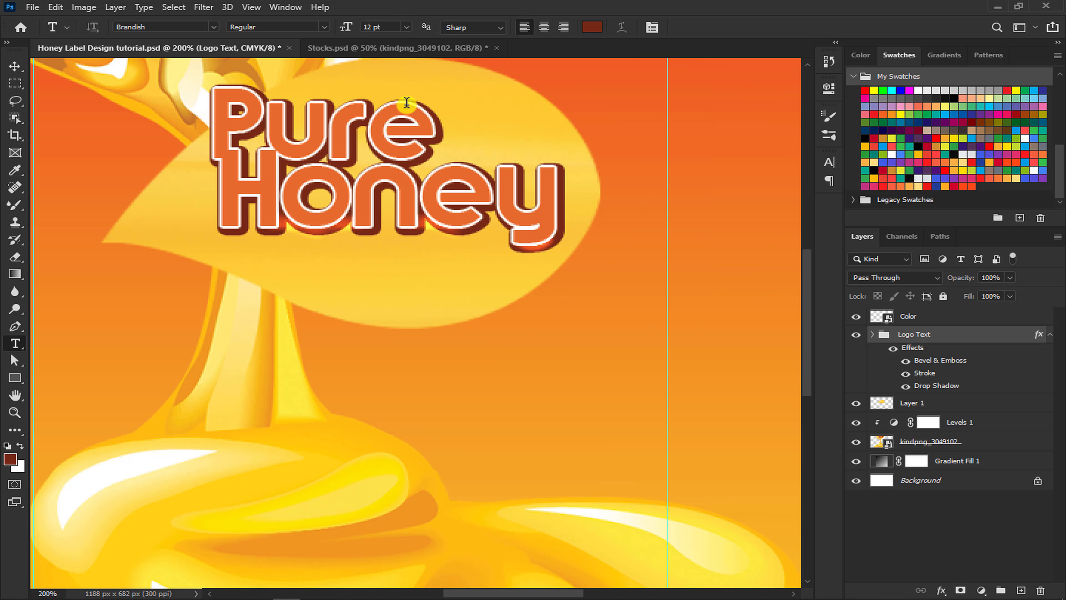
# - Type 'BEE-HIVE' and set it in Alesand Bold
pyautogui.click(320, 350)
pyautogui.write('BEE-HIVE')
pyautogui.hotkey('ctrl', 'Return')
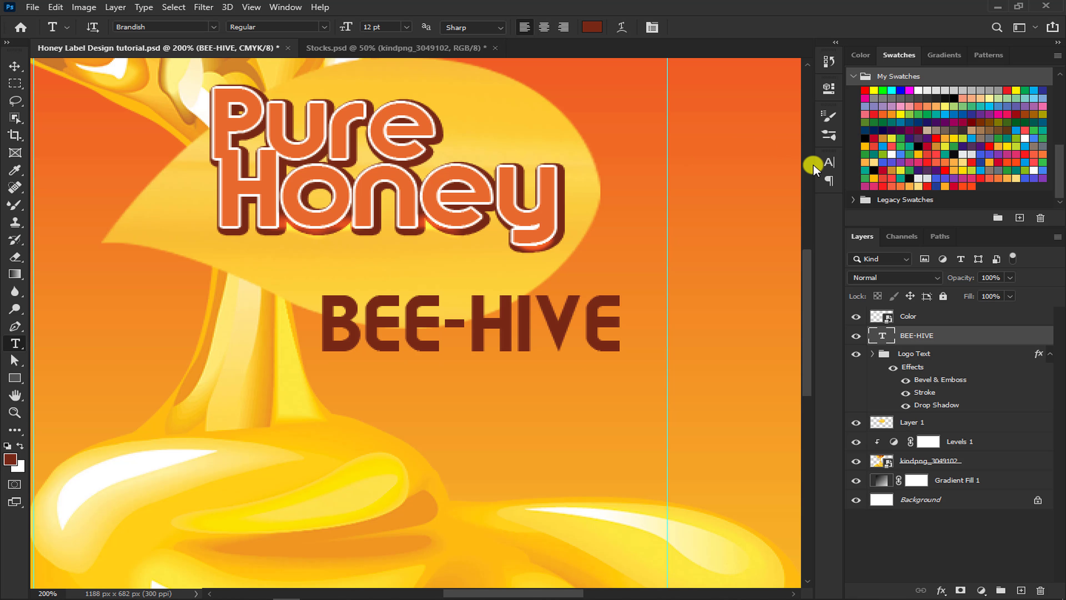
pyautogui.click(829, 162)
pyautogui.click(692, 180)
pyautogui.write('ALESAN')
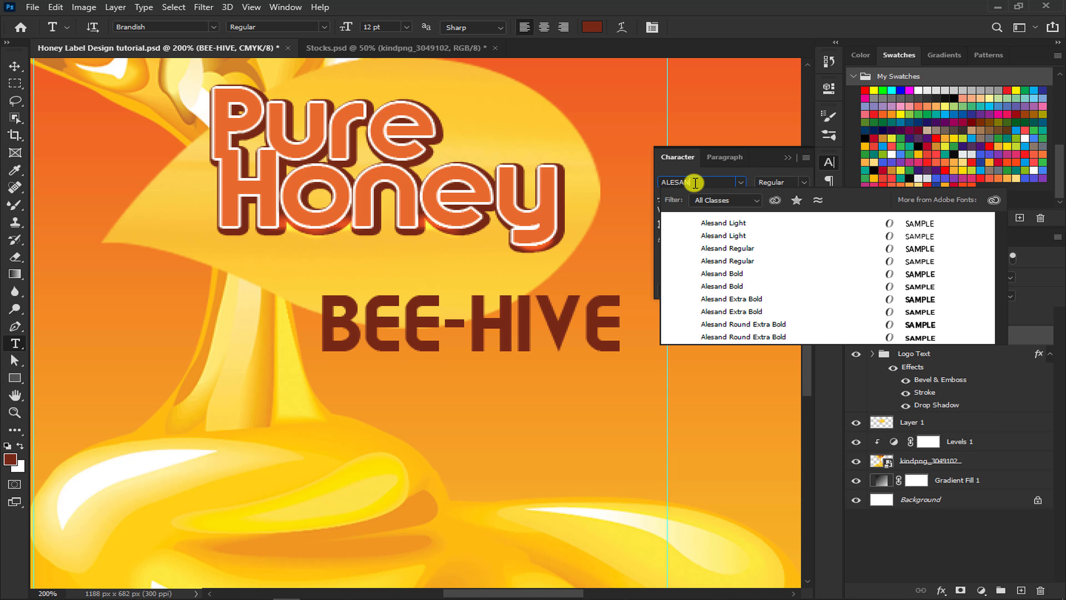
pyautogui.click(710, 277)
pyautogui.click(786, 159)
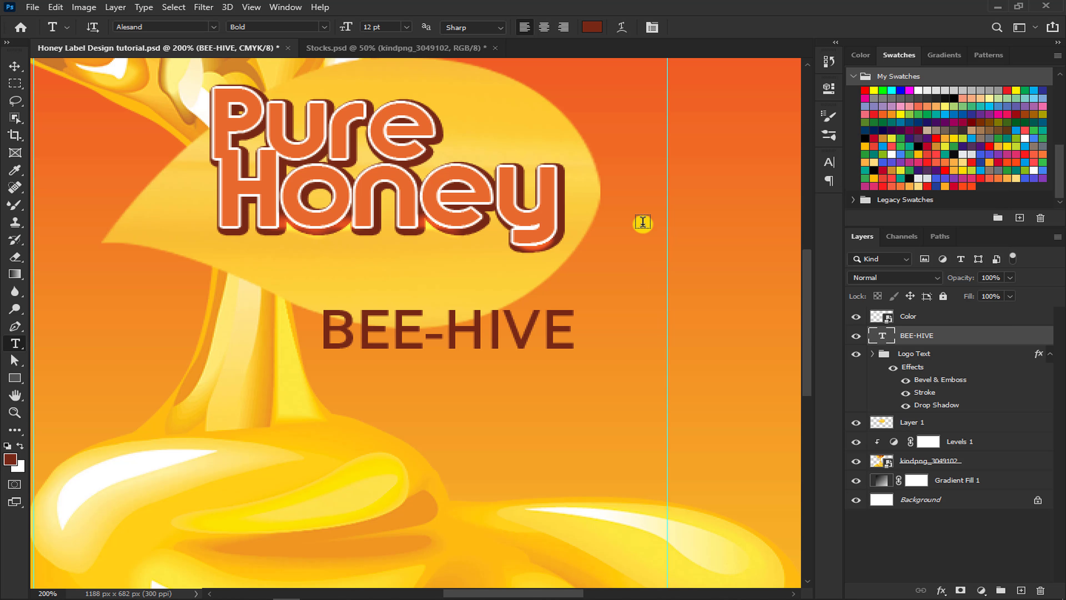
# - Move BEE-HIVE just above Pure and scale it down to about 35%
pyautogui.click(13, 65)
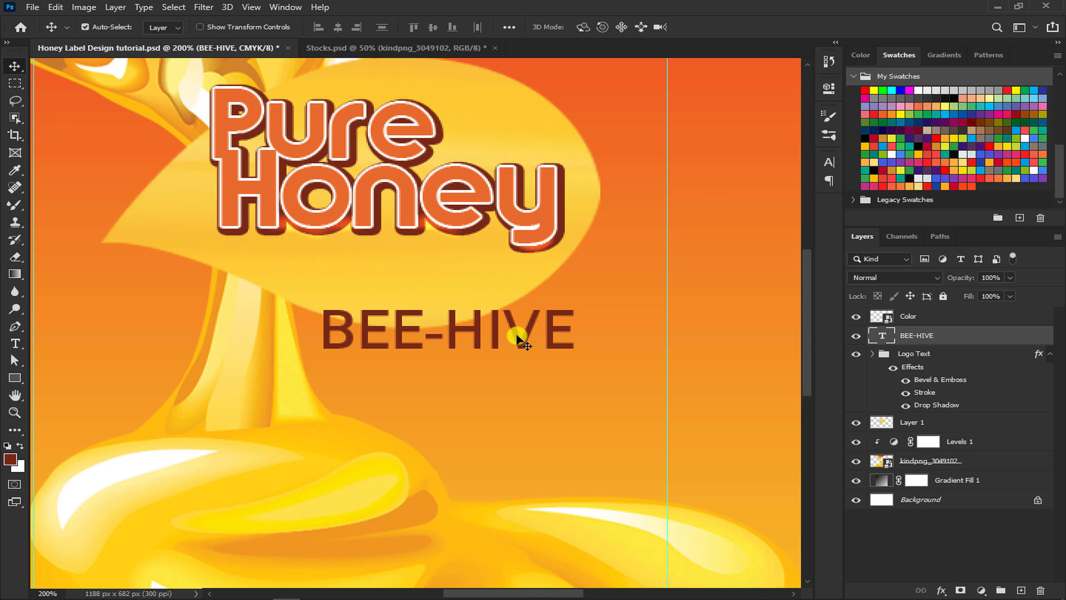
pyautogui.moveTo(515, 333); pyautogui.dragTo(487, 230)
pyautogui.scroll(3, 478, 272)
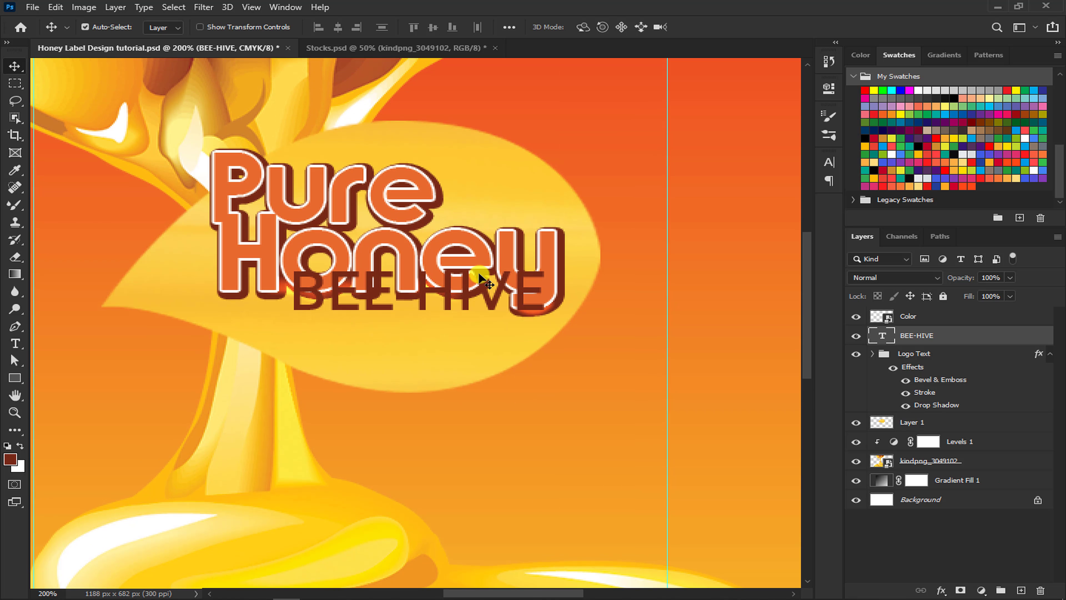
pyautogui.moveTo(483, 292); pyautogui.dragTo(479, 139)
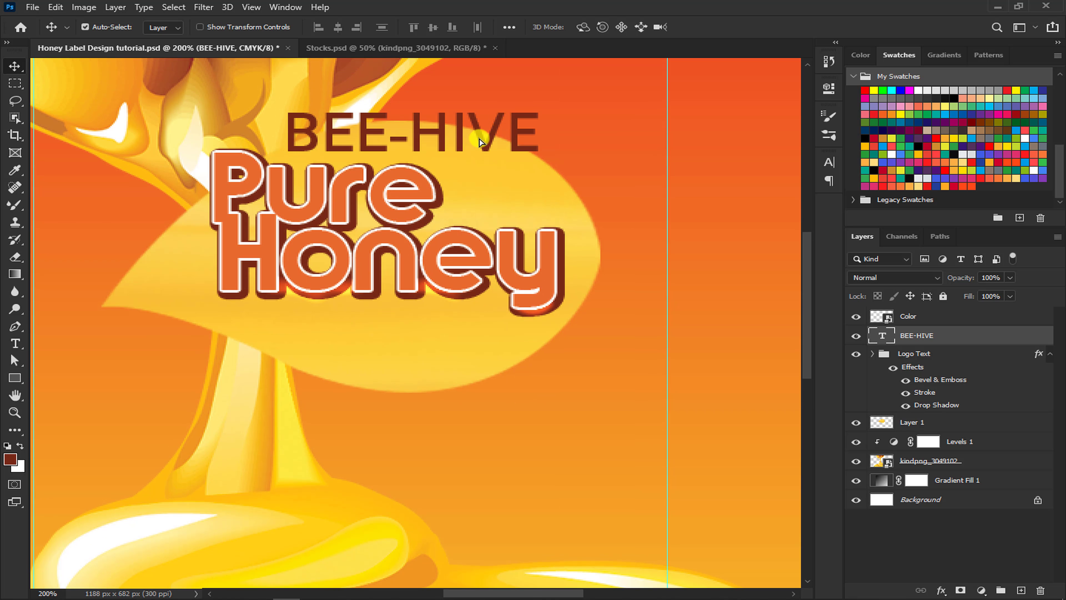
pyautogui.hotkey('ctrl', 't')
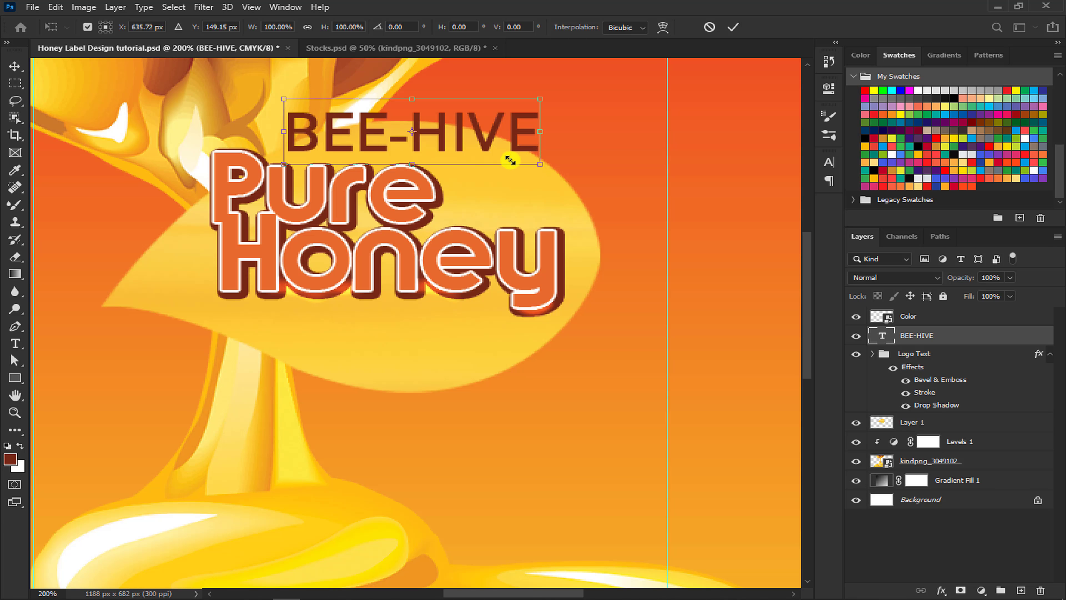
pyautogui.moveTo(509, 160)
pyautogui.mouseDown()
pyautogui.moveTo(461, 134)
pyautogui.moveTo(366, 149)
pyautogui.mouseUp()
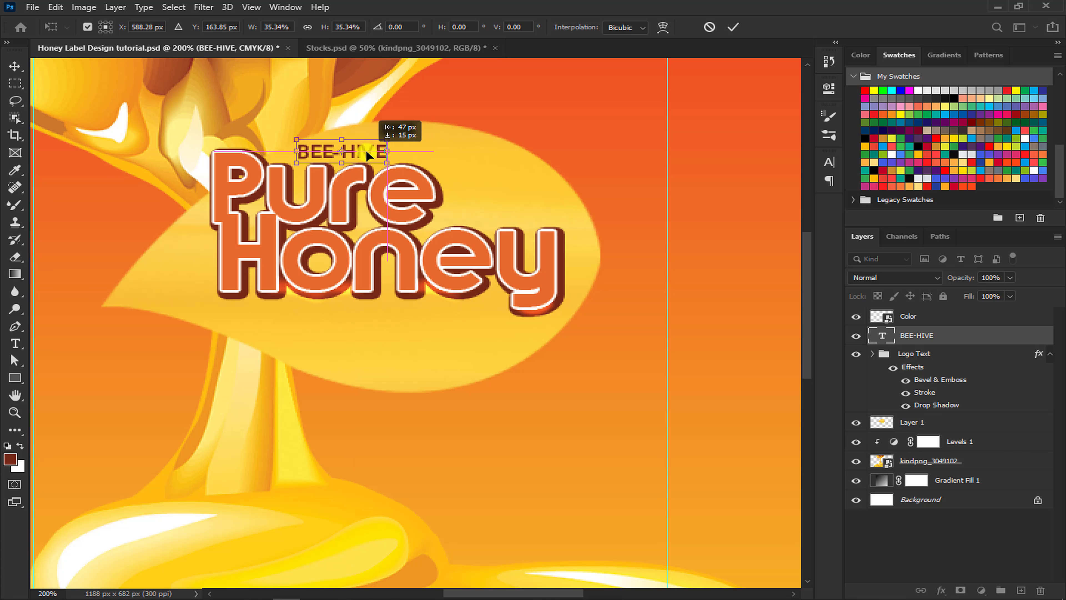
pyautogui.press('Return')
# - Duplicate BEE-HIVE below Honey and retype it as 'THE FINNEST QUALITY PRODUCERS'
pyautogui.hotkey('ctrl', 'j')
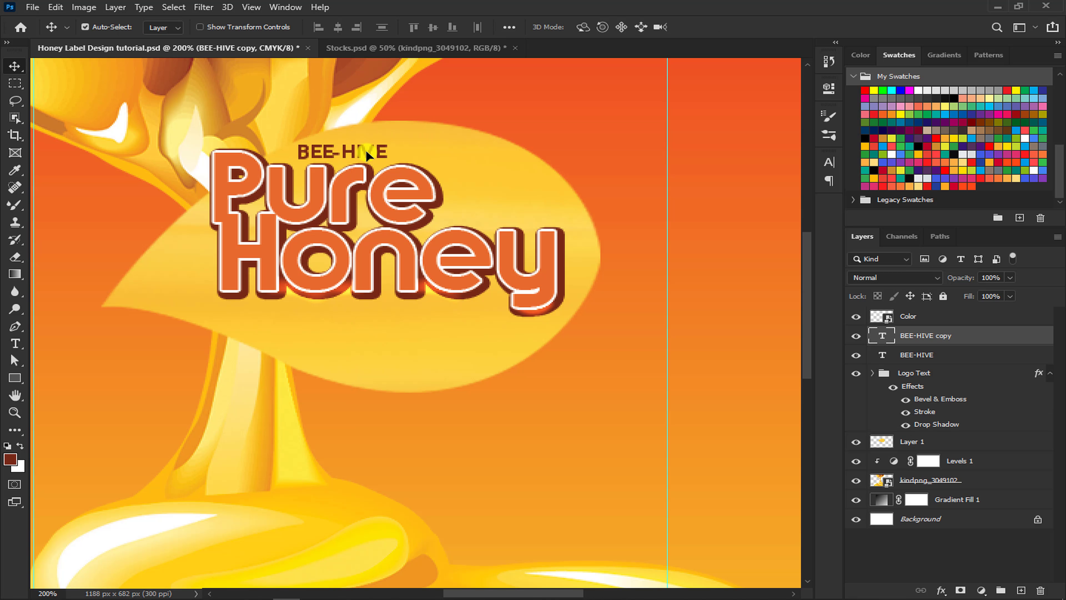
pyautogui.moveTo(366, 149)
pyautogui.mouseDown()
pyautogui.moveTo(373, 362)
pyautogui.moveTo(380, 344)
pyautogui.mouseUp()
pyautogui.doubleClick(377, 344)
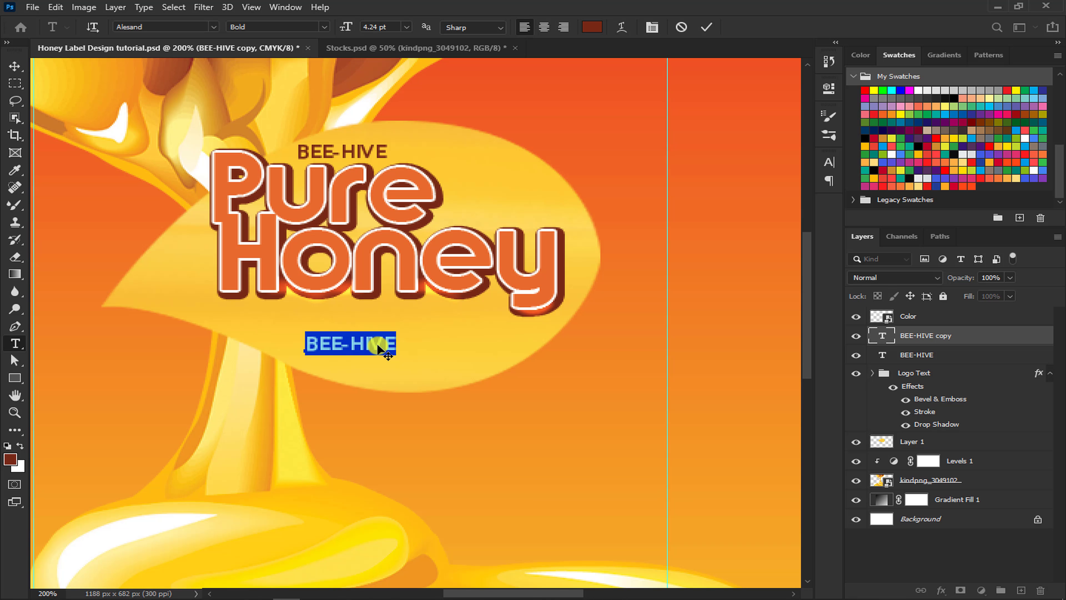
pyautogui.write('THE FI')
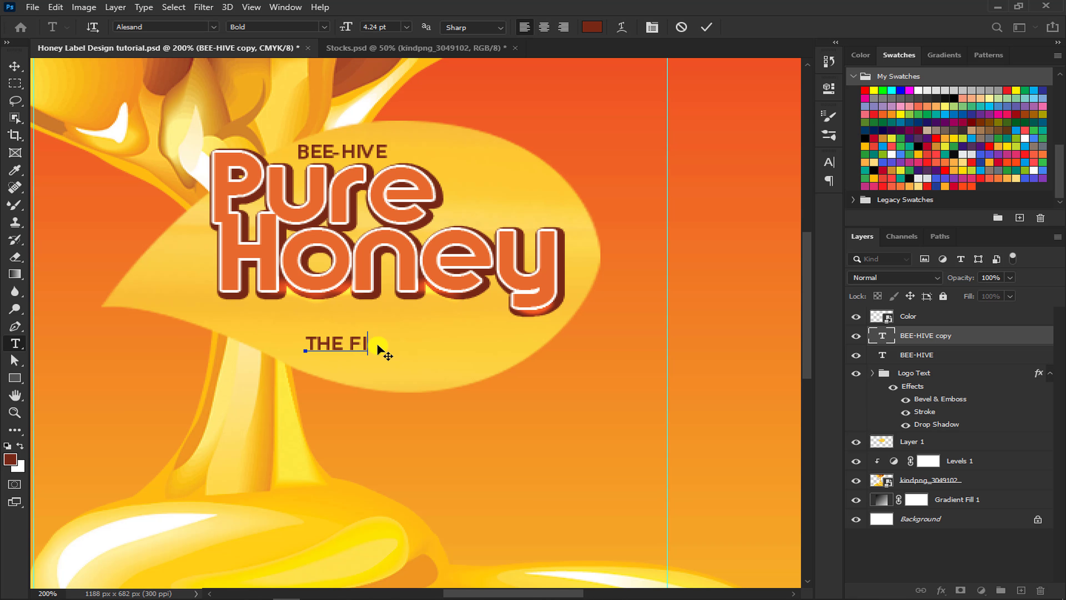
pyautogui.write('NNEST QUALITY P')
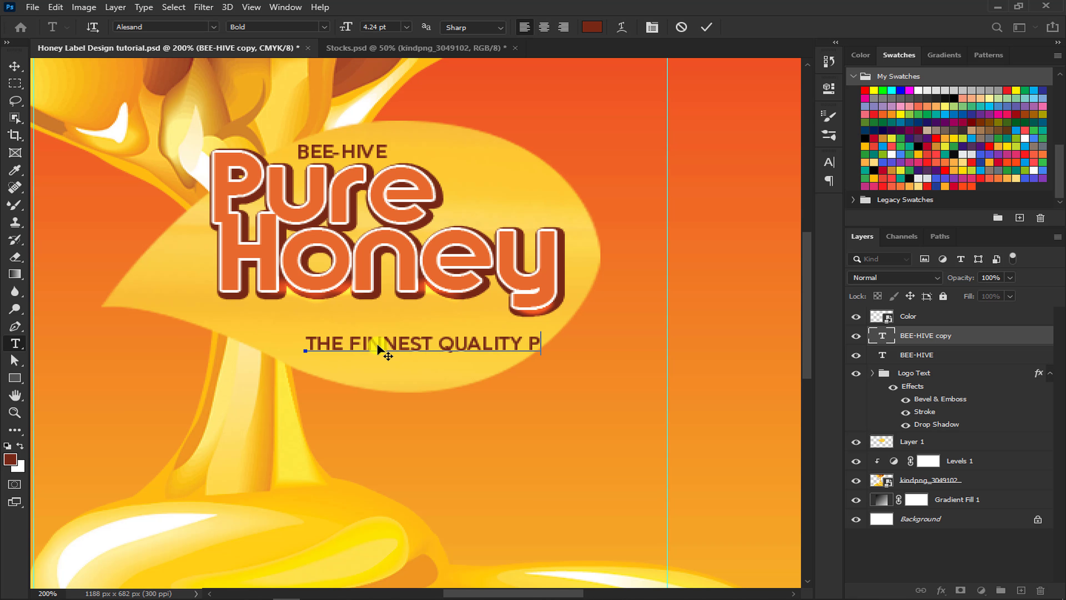
pyautogui.write('RODUCERS')
pyautogui.click(707, 27)
pyautogui.press('v')
# - Set the tagline font to Roboto Medium
pyautogui.click(829, 162)
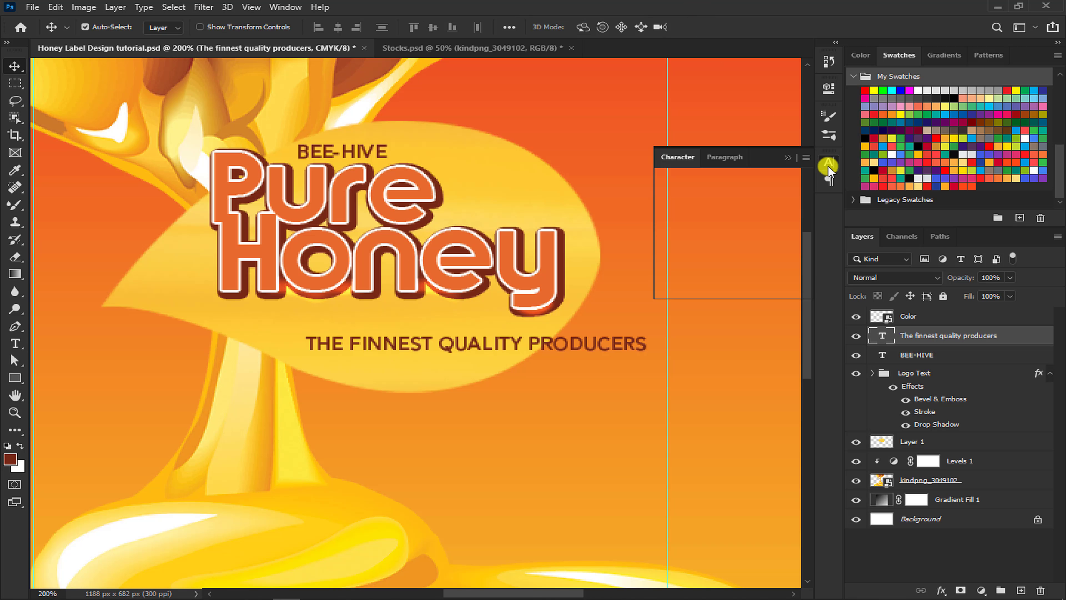
pyautogui.write('ro')
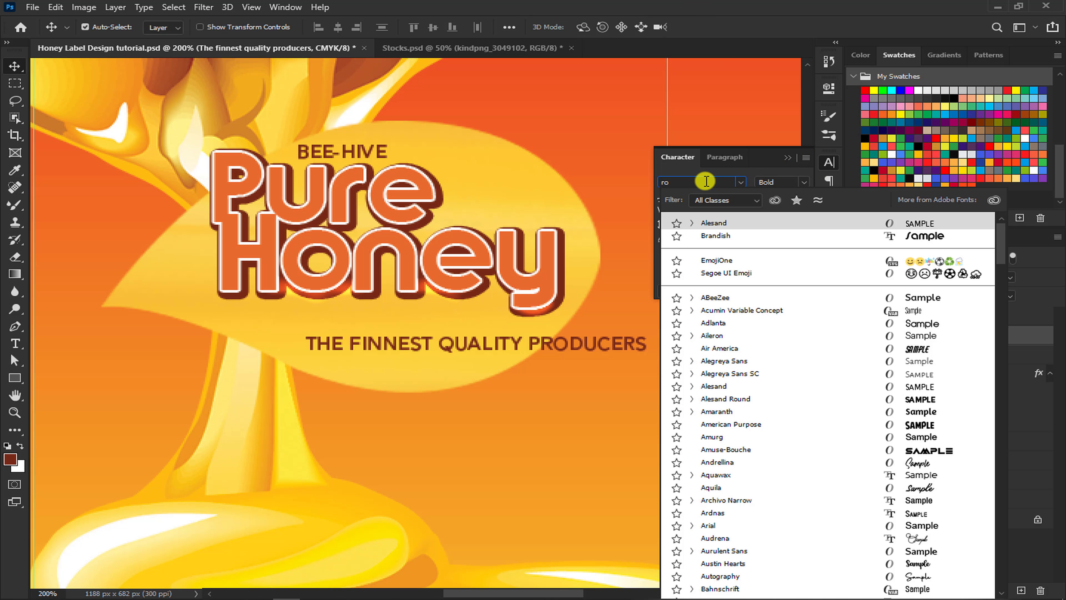
pyautogui.write('bo')
pyautogui.write('t')
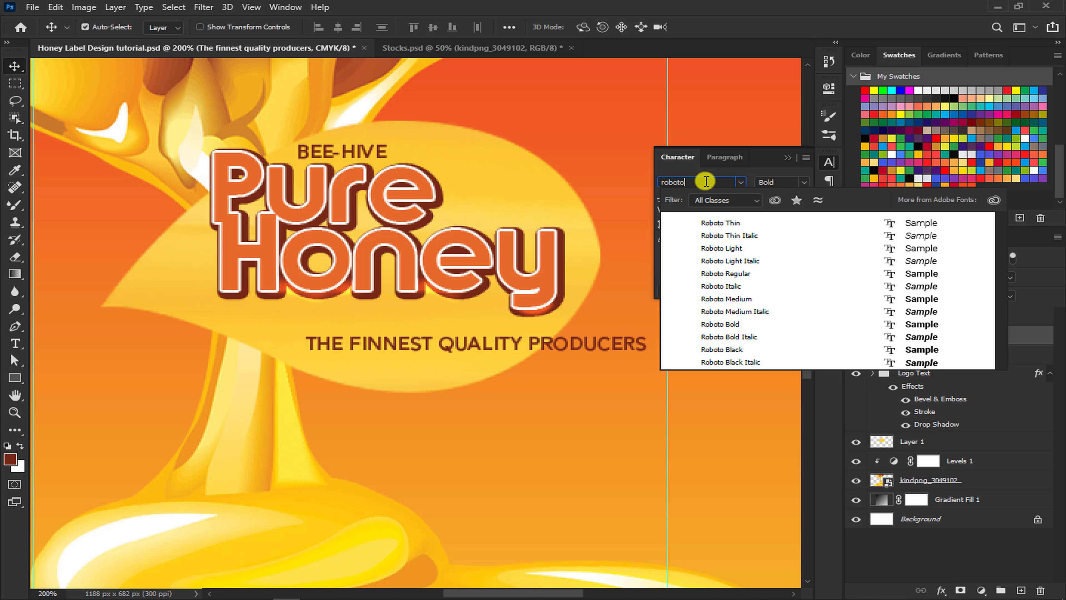
pyautogui.write('o')
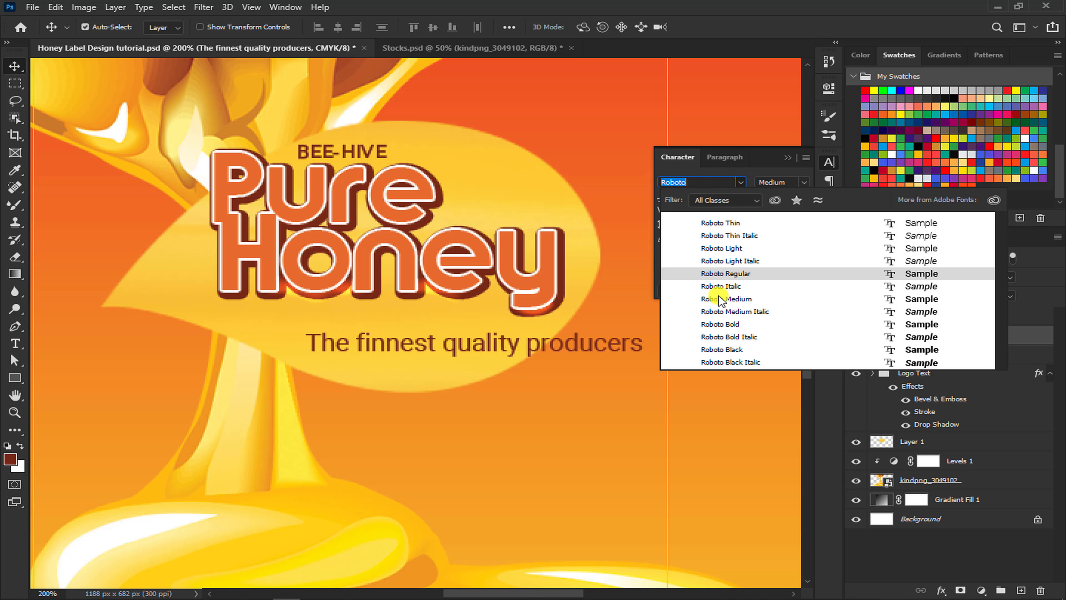
pyautogui.click(716, 298)
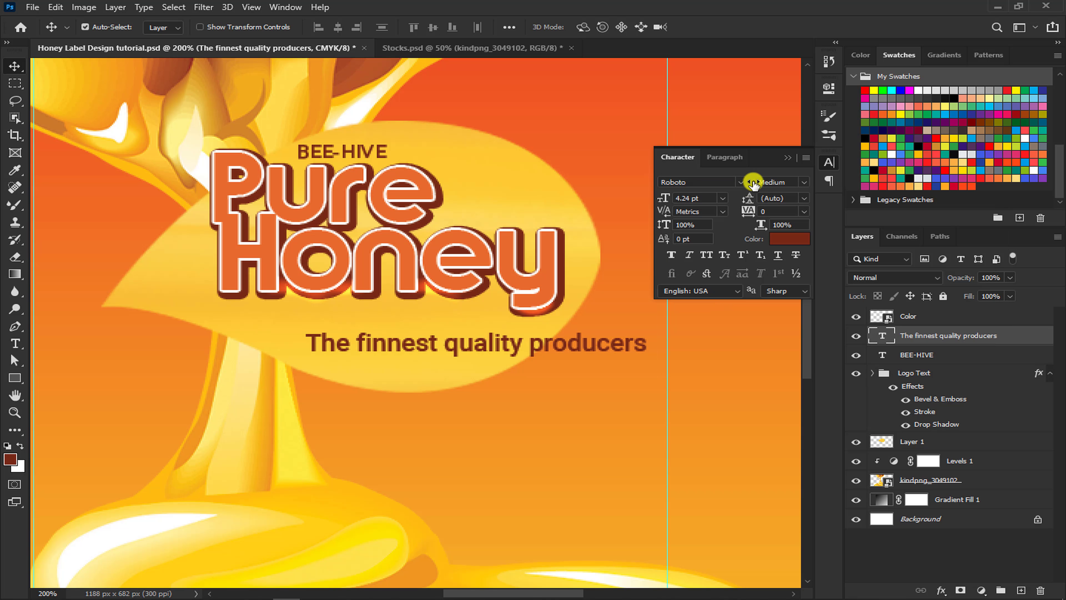
pyautogui.click(781, 158)
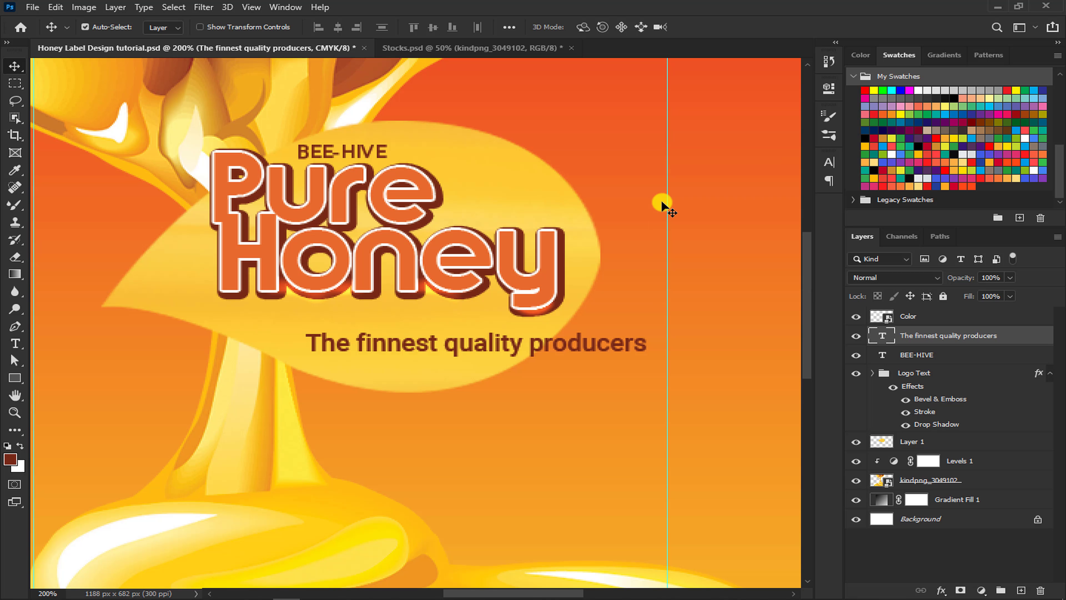
# - Insert the word 'honey' before 'producers' in the tagline
pyautogui.press('t')
pyautogui.click(534, 353)
pyautogui.write('ho ')
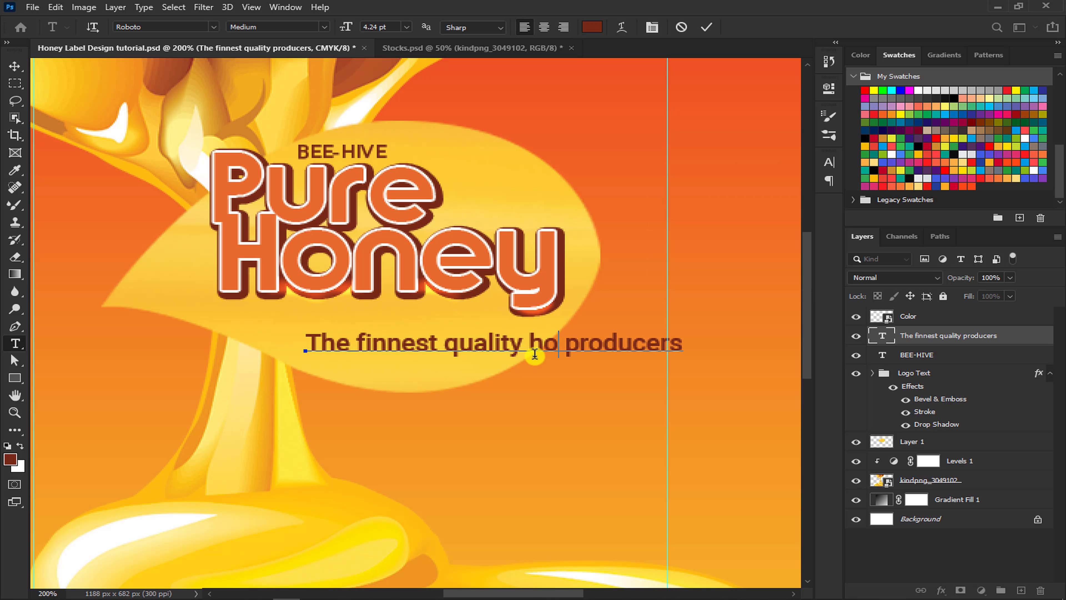
pyautogui.write('ney')
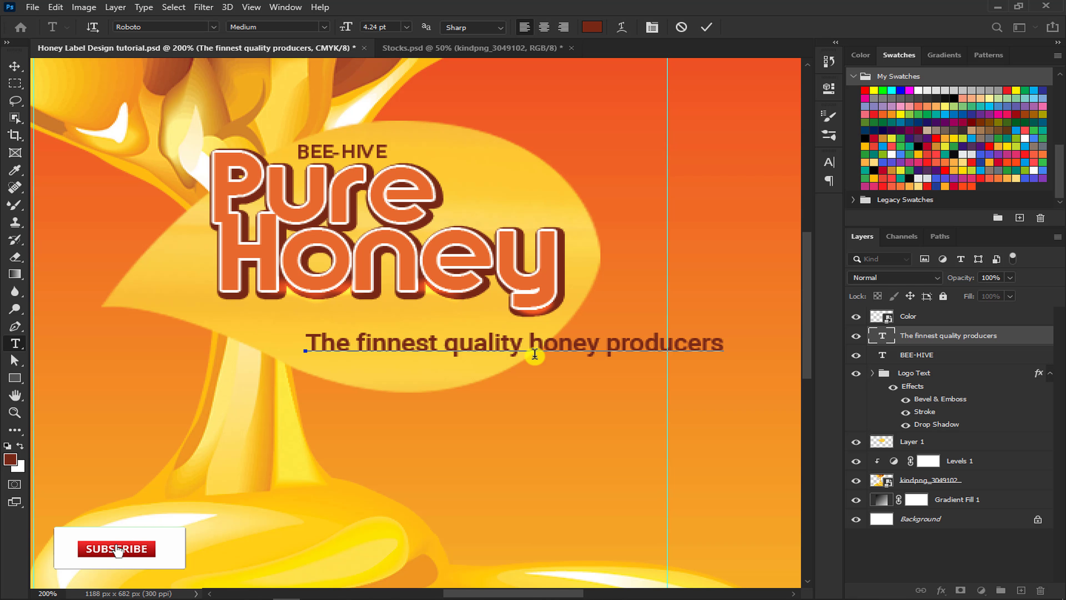
pyautogui.click(707, 26)
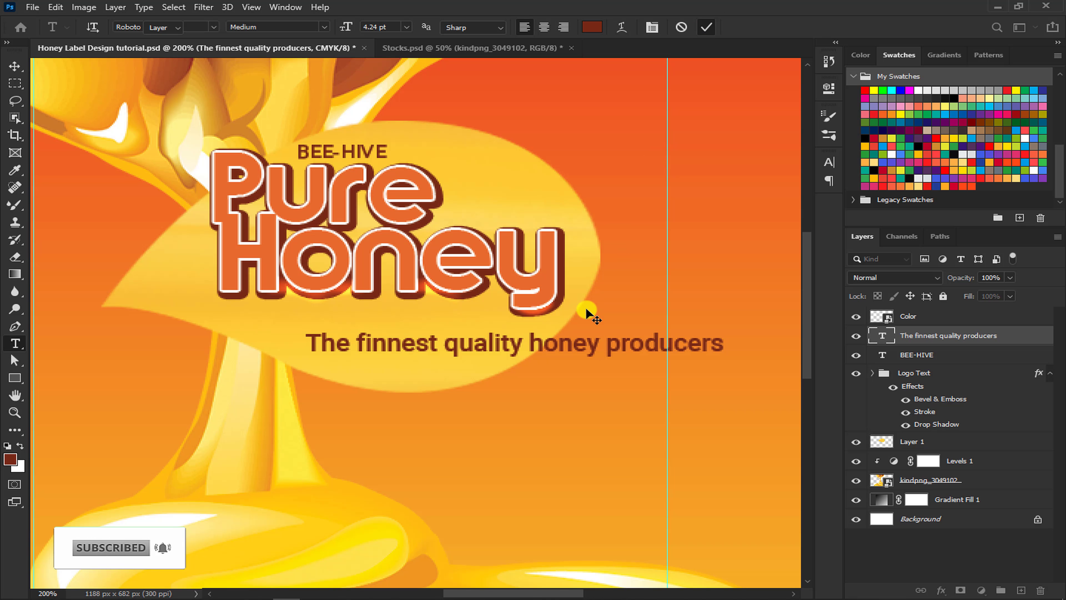
pyautogui.hotkey('ctrl', 'Return')
pyautogui.press('v')
# - Shrink the tagline to about 68% under Pure Honey, nudge it lower, and duplicate it
pyautogui.moveTo(597, 345); pyautogui.dragTo(474, 334)
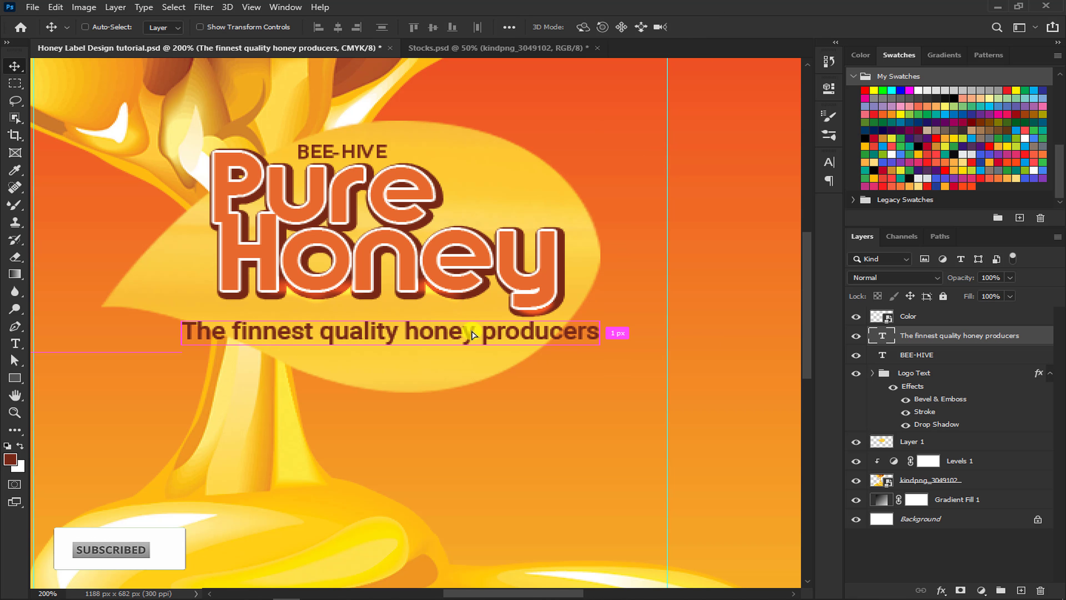
pyautogui.hotkey('ctrl', 't')
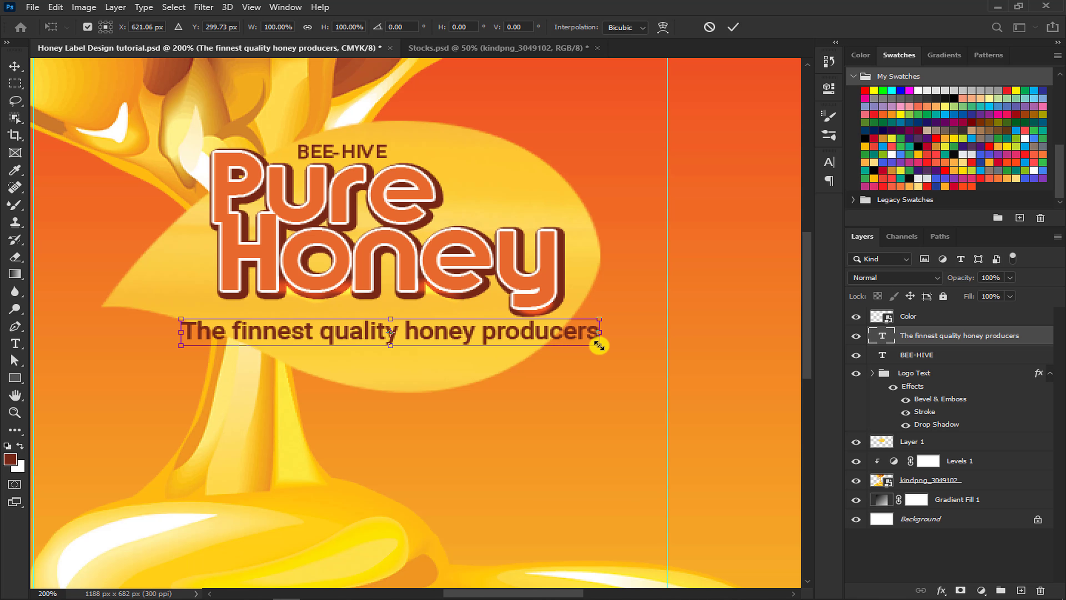
pyautogui.moveTo(599, 345)
pyautogui.mouseDown()
pyautogui.moveTo(435, 332)
pyautogui.moveTo(504, 336)
pyautogui.mouseUp()
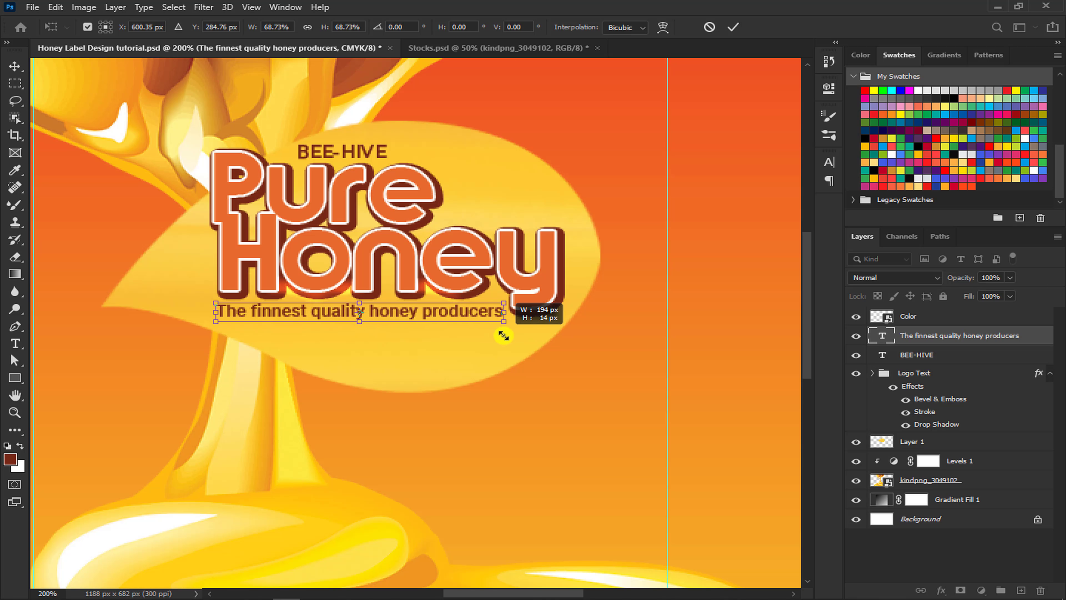
pyautogui.press('Return')
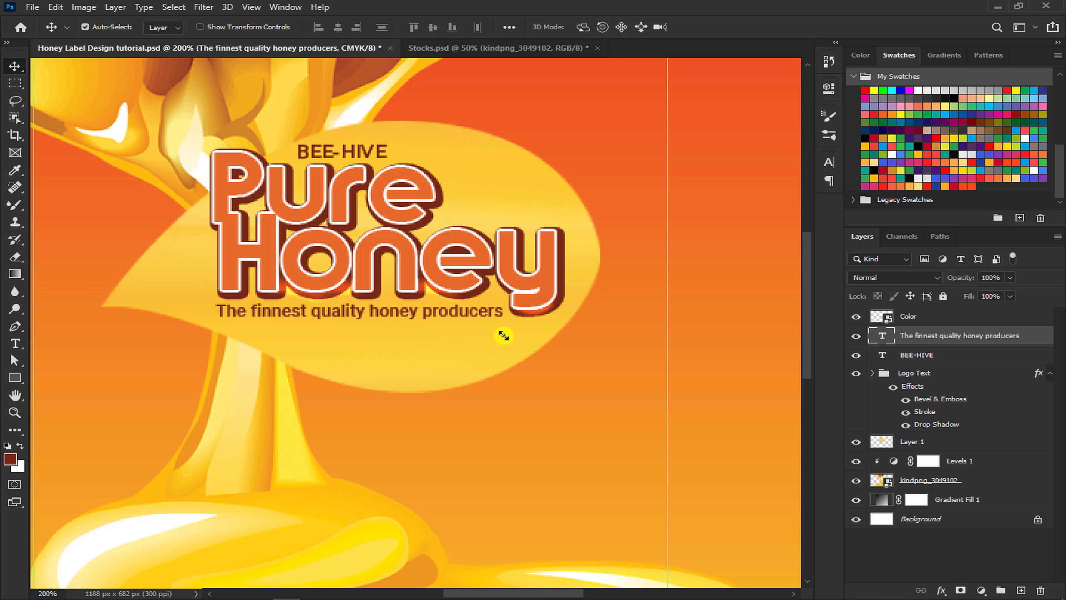
pyautogui.press('Down')
pyautogui.press('Down')
pyautogui.press('Down')
pyautogui.press('Down')
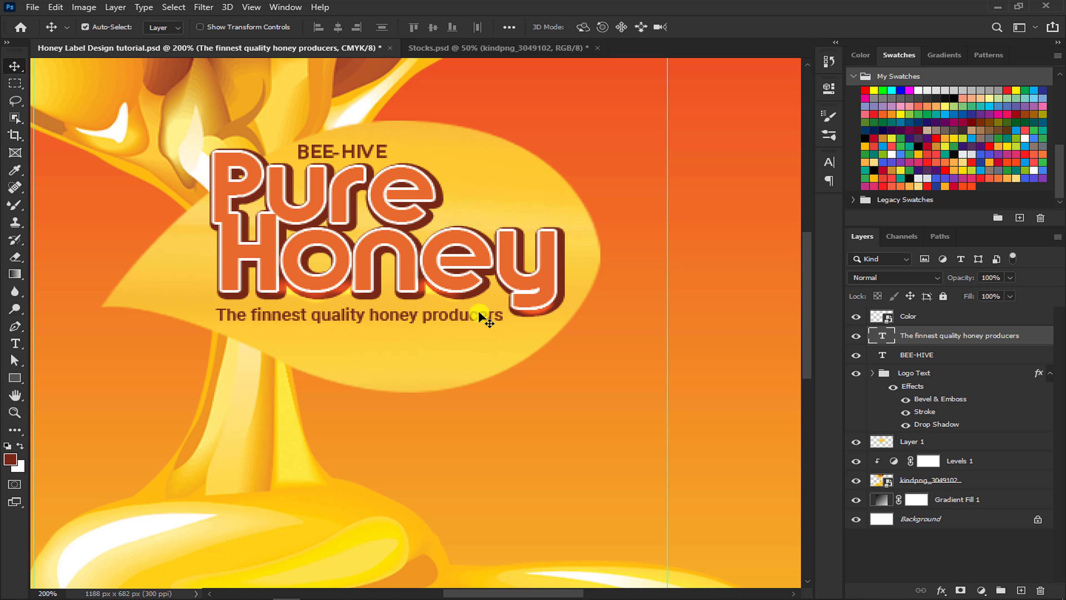
pyautogui.hotkey('ctrl', 'j')
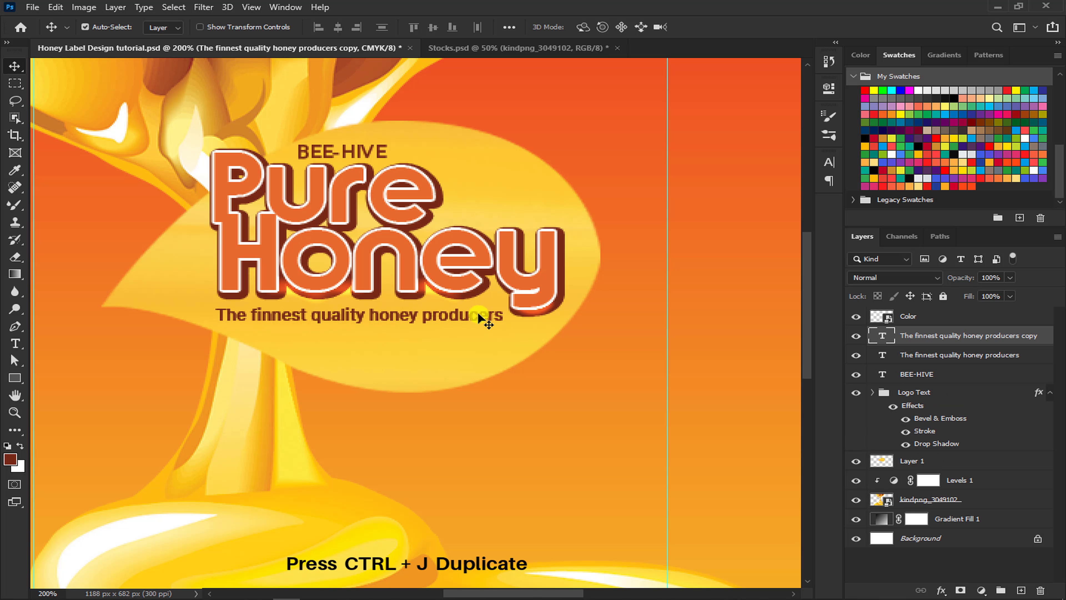
# - Move the tagline copy below the original and retype it as 'Since 1920'
pyautogui.moveTo(478, 312); pyautogui.dragTo(477, 353)
pyautogui.doubleClick(476, 351)
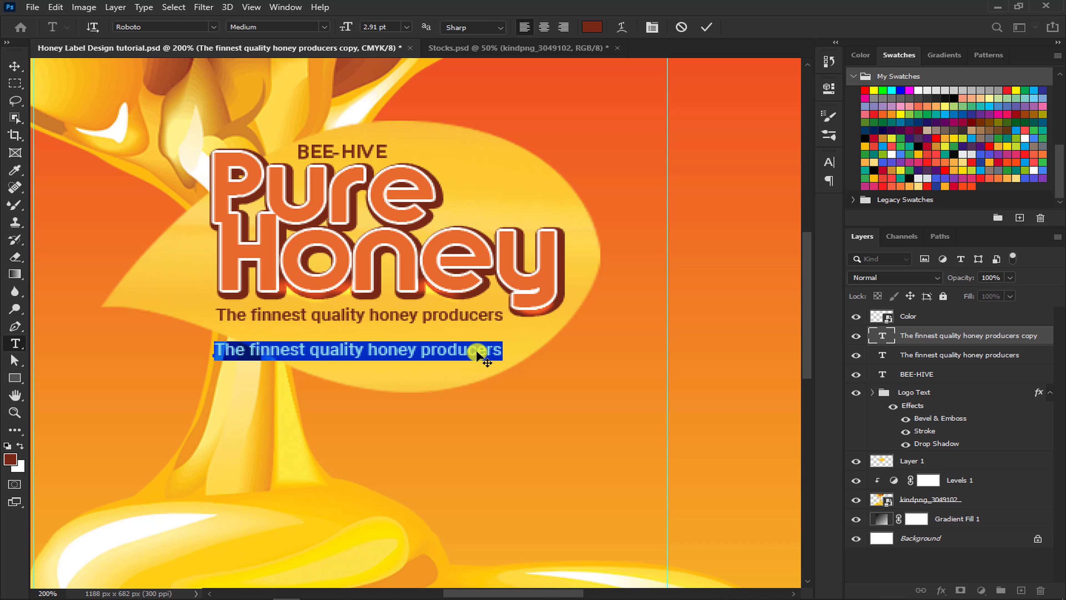
pyautogui.write('Since 1920')
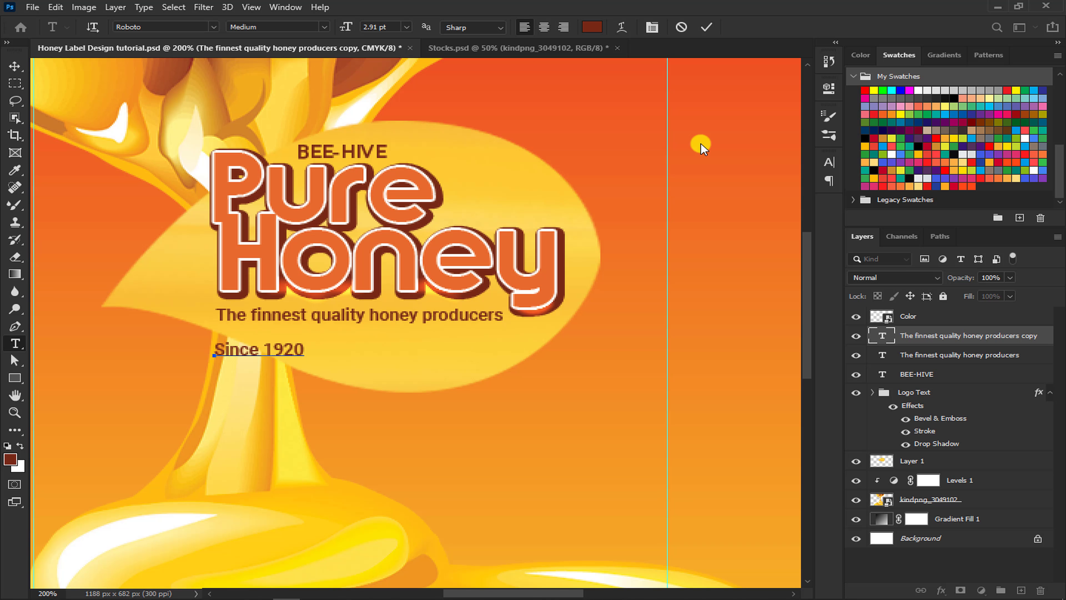
pyautogui.click(704, 28)
pyautogui.press('v')
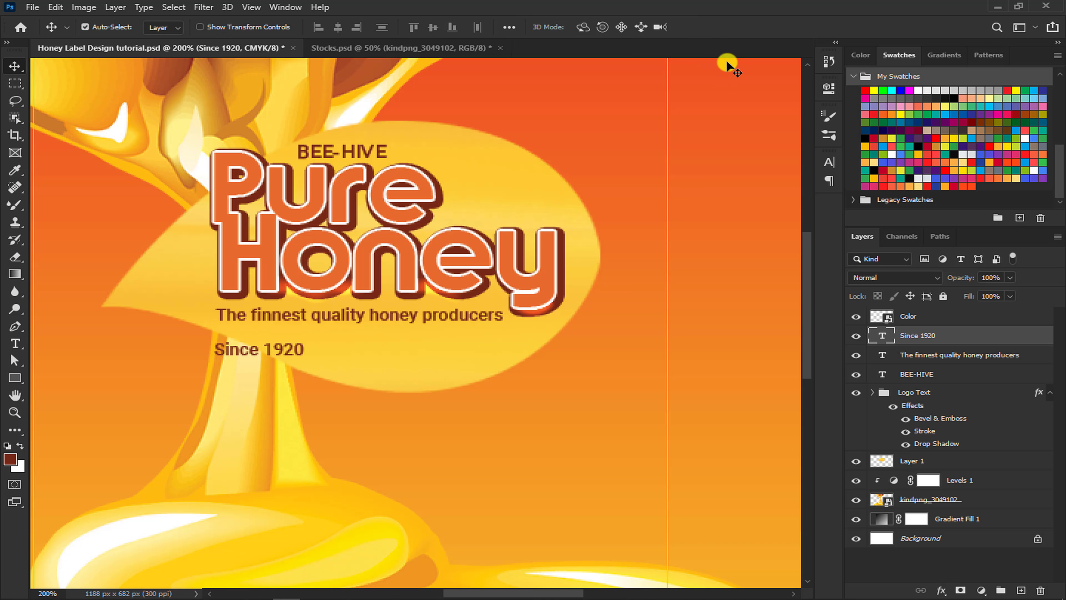
# - Set 'Since 1920' in Cocogoose Pro SemiLight Italic
pyautogui.click(826, 163)
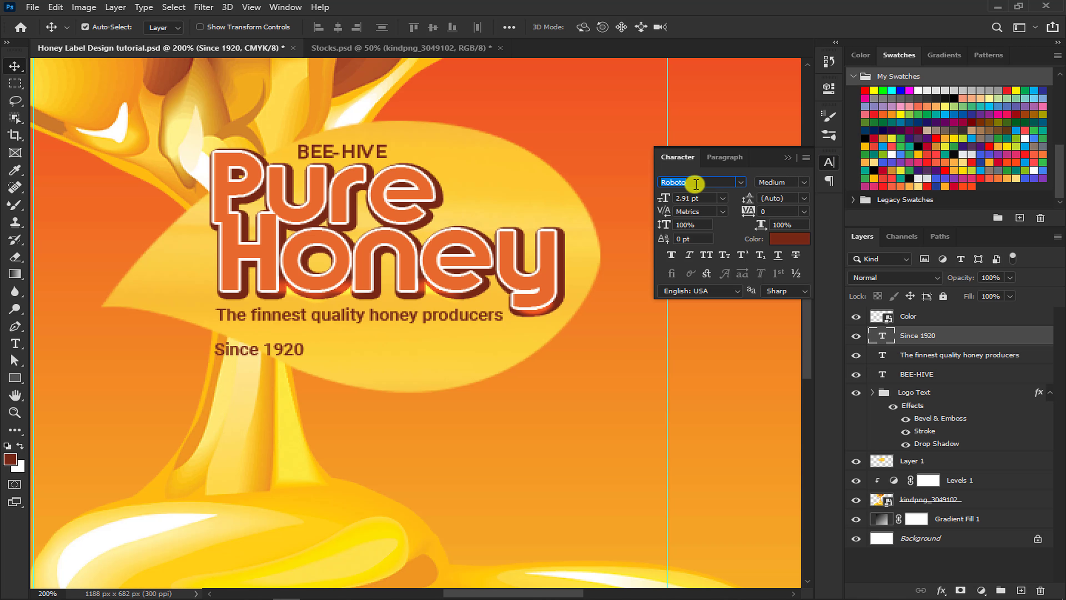
pyautogui.write('coc pro')
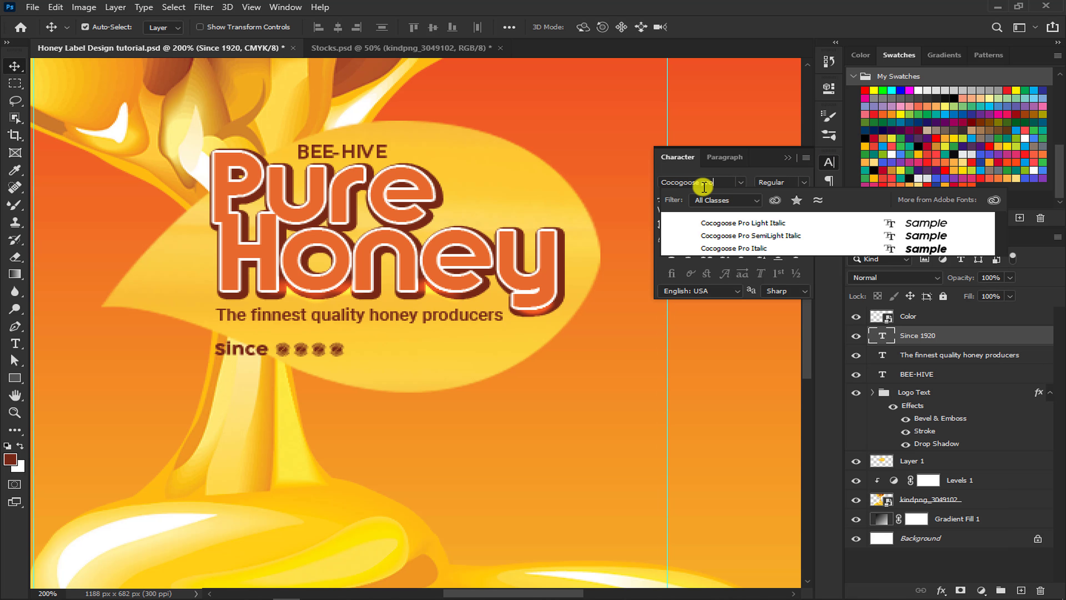
pyautogui.click(708, 236)
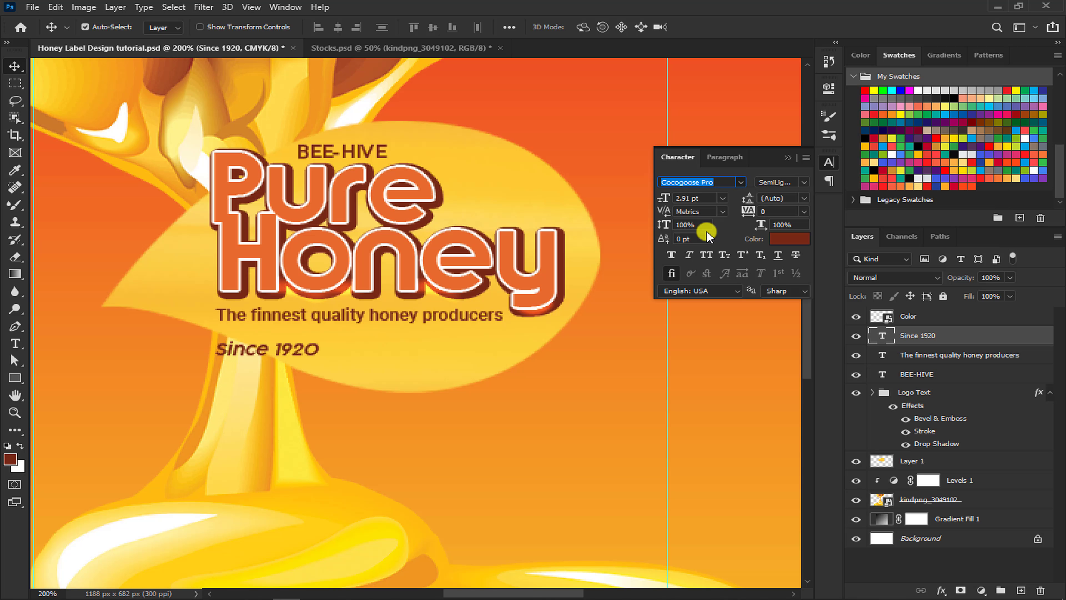
pyautogui.click(790, 157)
# - Enlarge 'Since 1920' to about 183% and centre it just under the tagline
pyautogui.moveTo(304, 350); pyautogui.dragTo(457, 352)
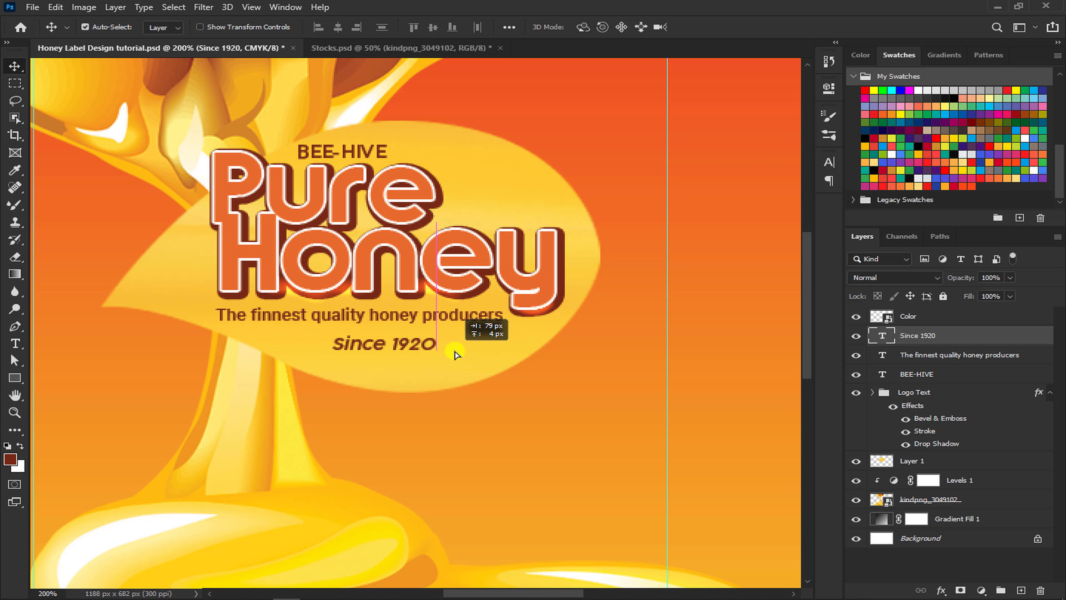
pyautogui.hotkey('ctrl', 't')
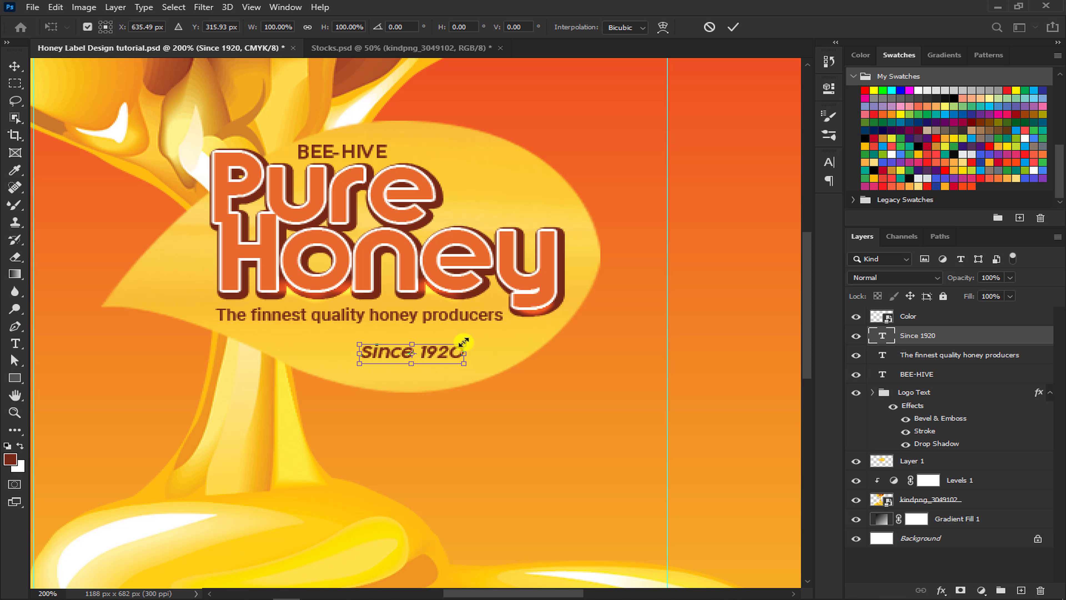
pyautogui.moveTo(464, 346); pyautogui.dragTo(507, 335)
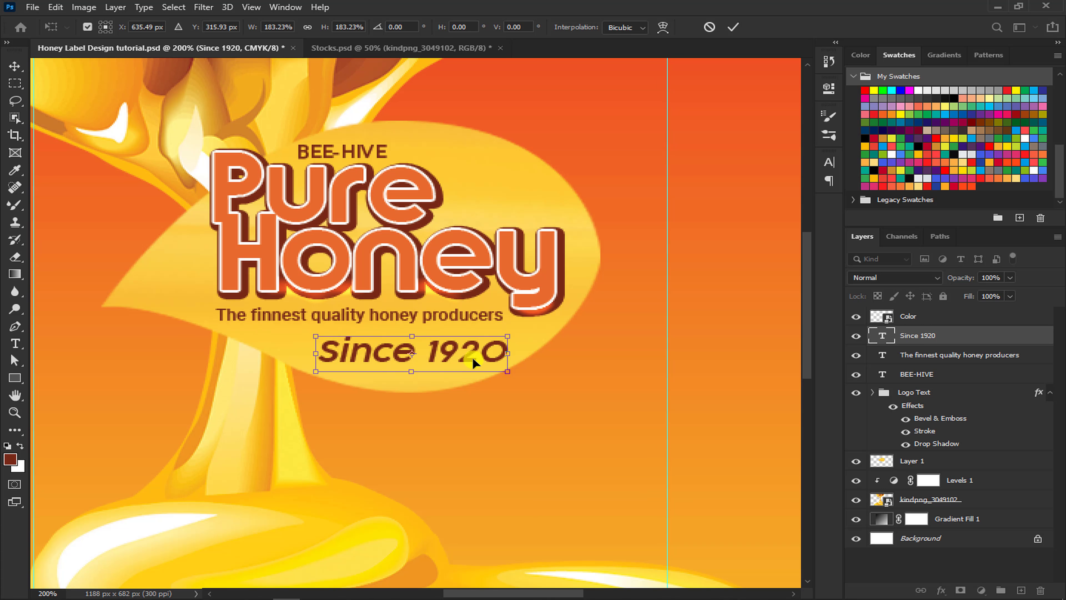
pyautogui.press('Return')
pyautogui.moveTo(470, 353); pyautogui.dragTo(459, 339)
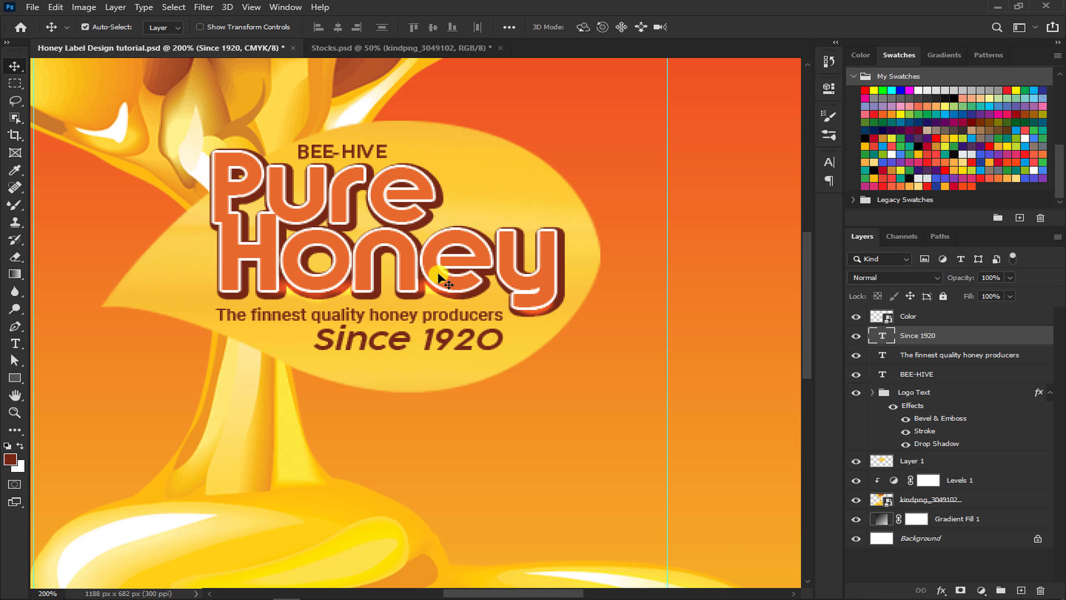
# - Bring the ® mark and bee from Stocks into the label and scale them down together
pyautogui.click(422, 50)
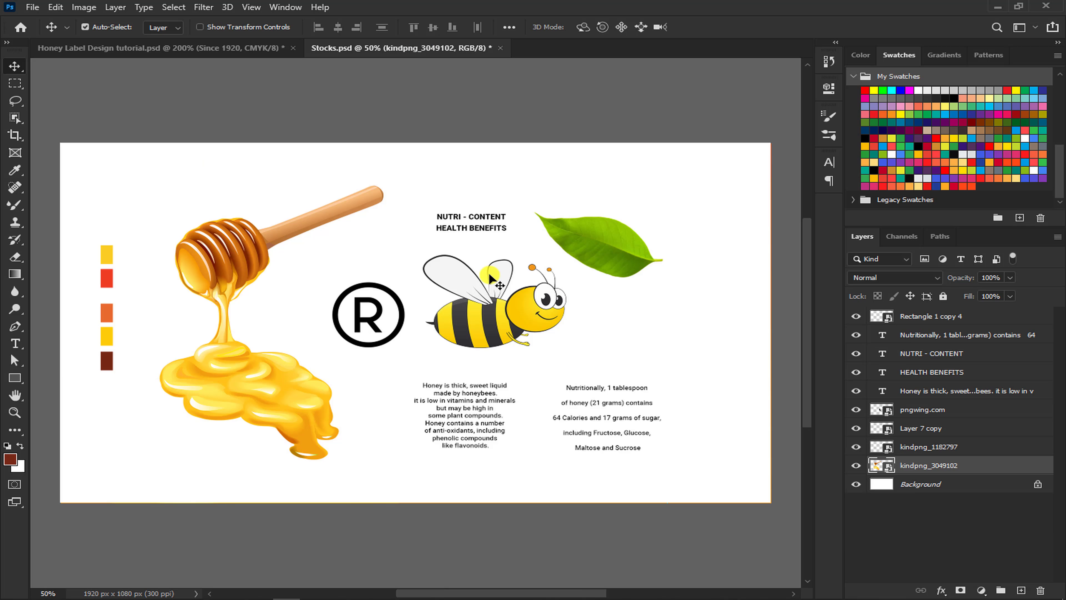
pyautogui.keyDown('shift'); pyautogui.click(491, 315); pyautogui.keyUp('shift')
pyautogui.moveTo(477, 321); pyautogui.dragTo(521, 349)
pyautogui.hotkey('ctrl', 't')
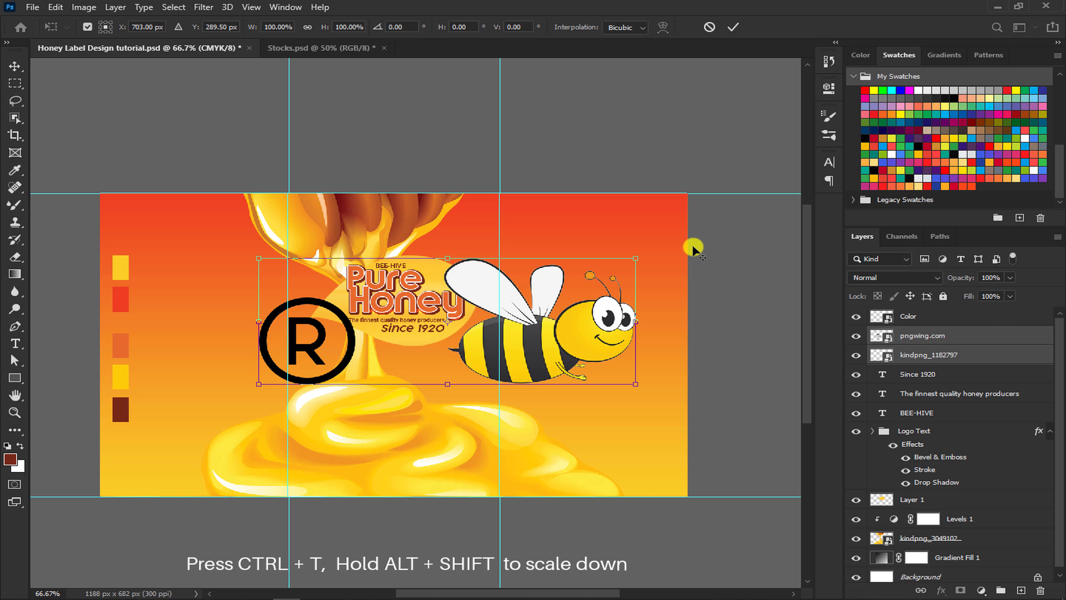
pyautogui.moveTo(636, 258)
pyautogui.mouseDown()
pyautogui.moveTo(520, 401)
pyautogui.moveTo(533, 392)
pyautogui.mouseUp()
pyautogui.press('Return')
pyautogui.hotkey('ctrl', '+')
pyautogui.hotkey('ctrl', '+')
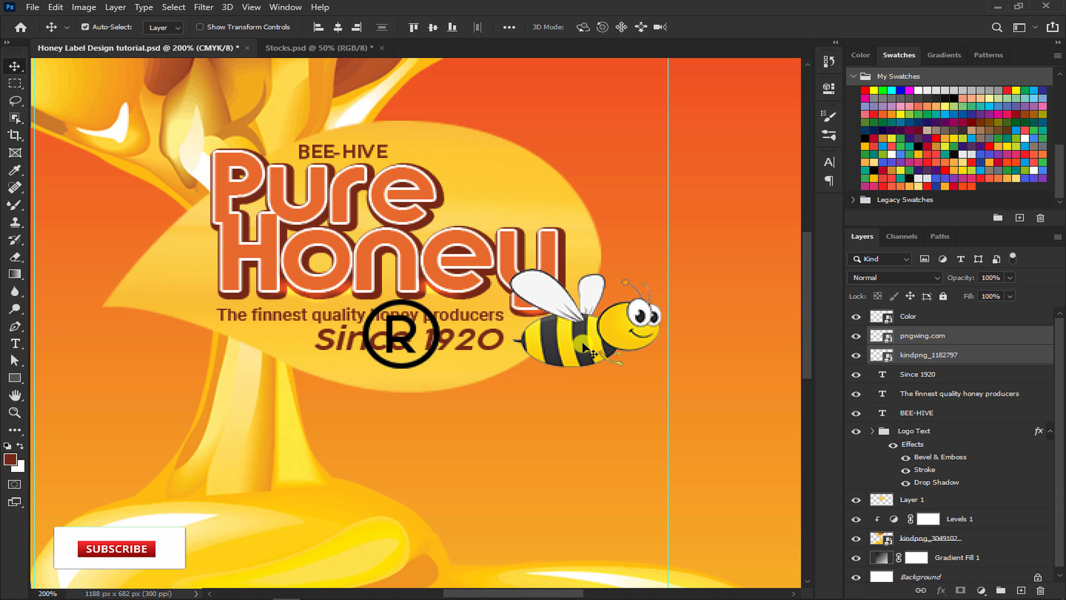
# - Move the bee above Honey and shrink it beside BEE-HIVE
pyautogui.moveTo(583, 347); pyautogui.dragTo(531, 203)
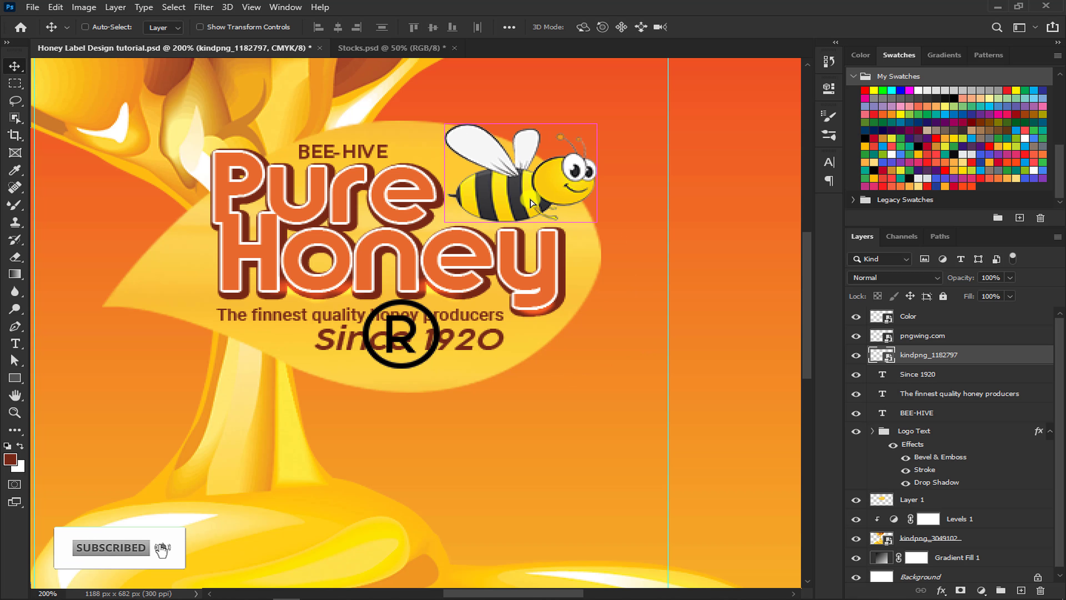
pyautogui.hotkey('ctrl', 't')
pyautogui.moveTo(599, 124); pyautogui.dragTo(554, 152)
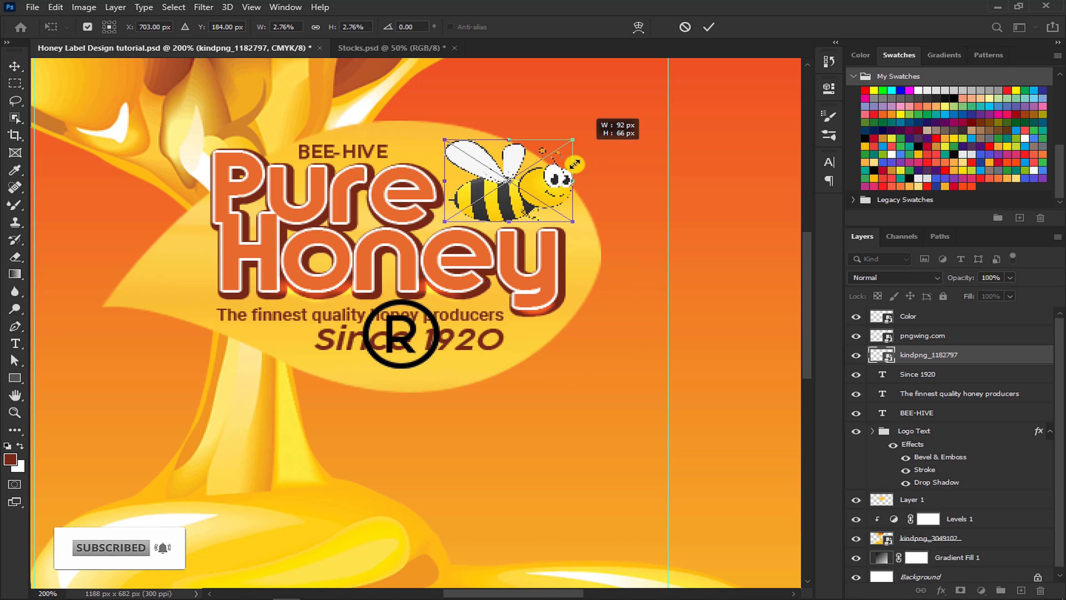
pyautogui.press('Return')
# - Shrink the ® symbol to about half size and place it beside Honey's "y"
pyautogui.click(437, 326)
pyautogui.hotkey('ctrl', 't')
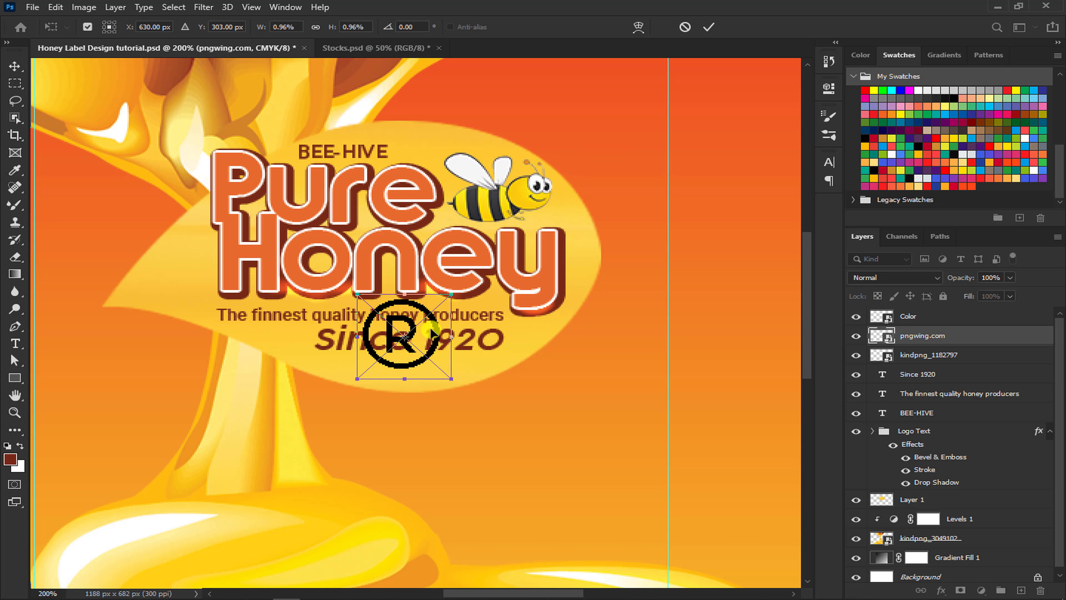
pyautogui.moveTo(454, 381); pyautogui.dragTo(428, 361)
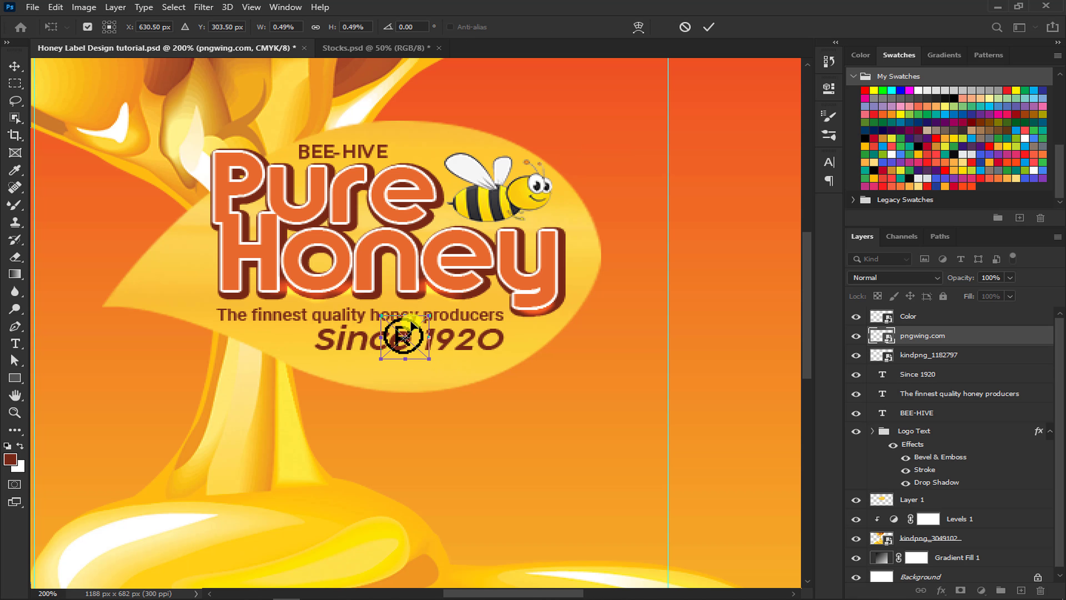
pyautogui.moveTo(417, 312); pyautogui.dragTo(577, 206)
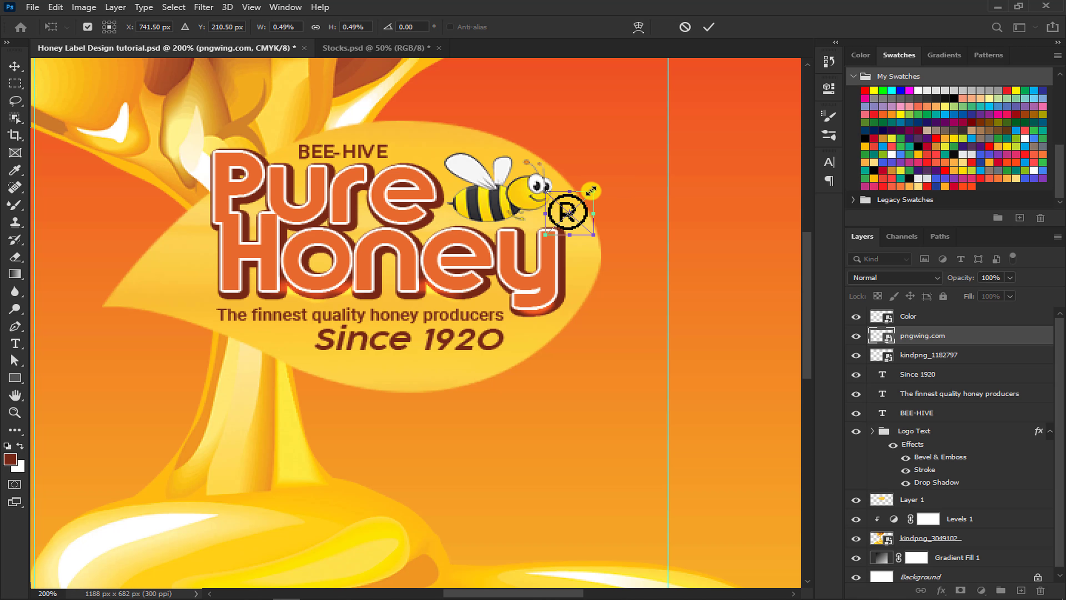
pyautogui.moveTo(595, 191); pyautogui.dragTo(581, 212)
pyautogui.press('Up')
pyautogui.press('Up')
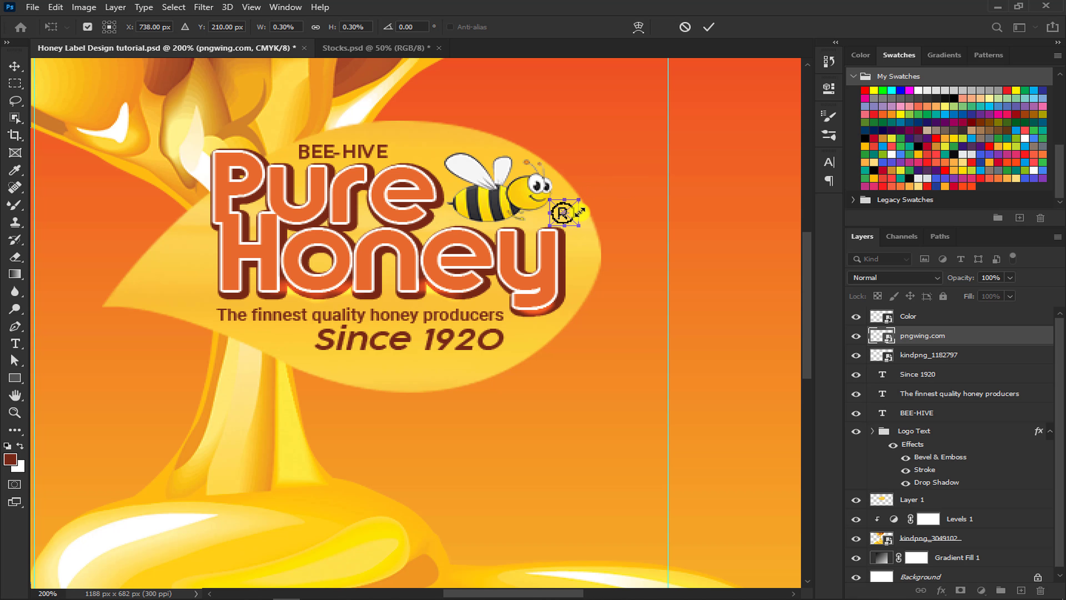
pyautogui.press('Return')
pyautogui.hotkey('ctrl', '-')
pyautogui.hotkey('ctrl', '-')
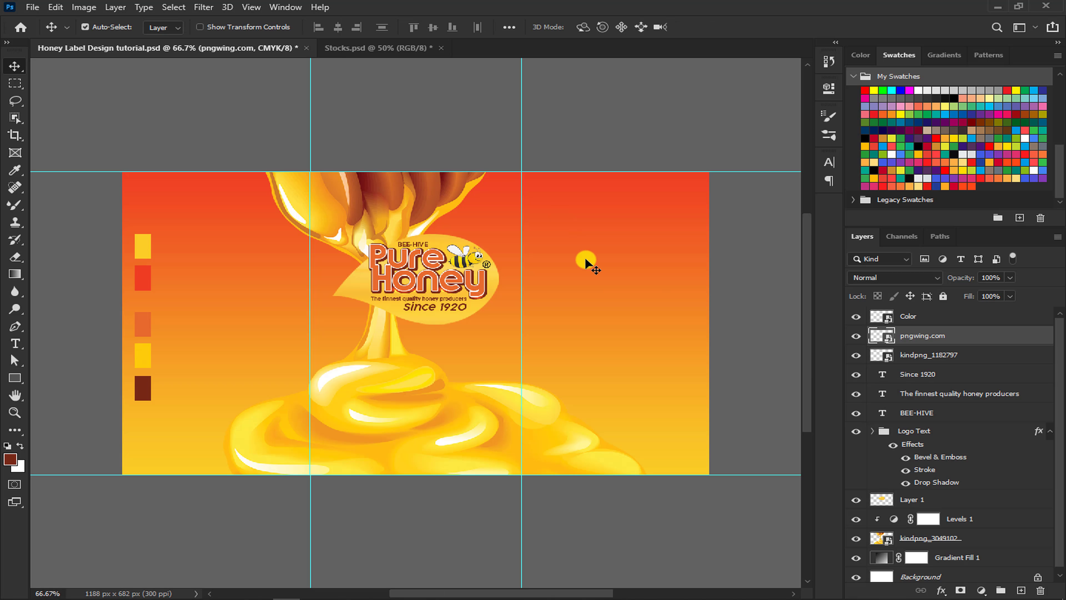
# - Group the logo layers from pngwing.com to BEE-HIVE and add a horizontal guide at the logo's top
pyautogui.click(918, 416)
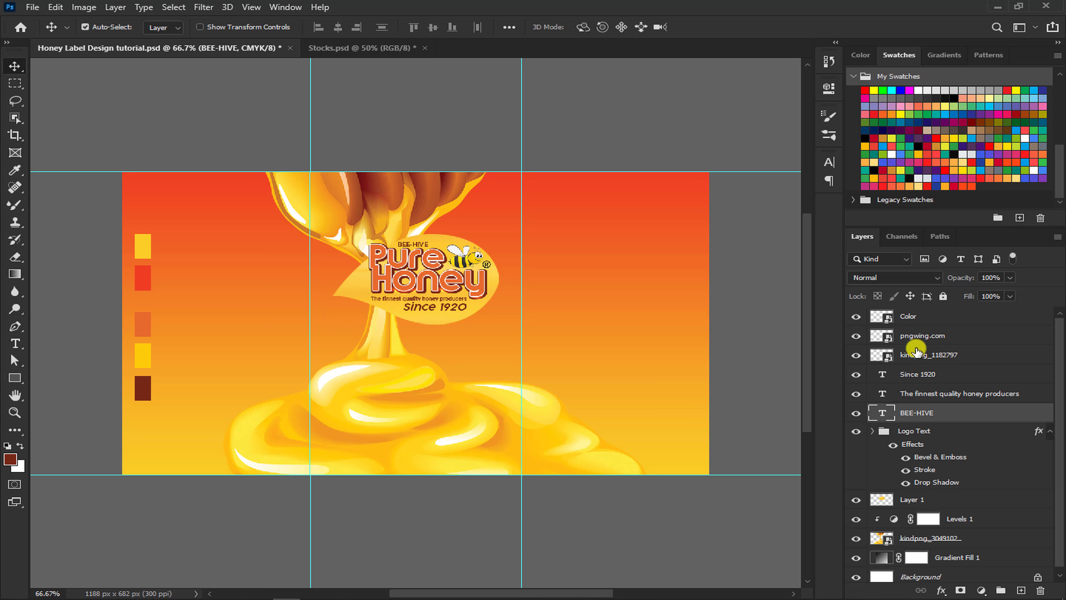
pyautogui.keyDown('shift'); pyautogui.click(921, 338); pyautogui.keyUp('shift')
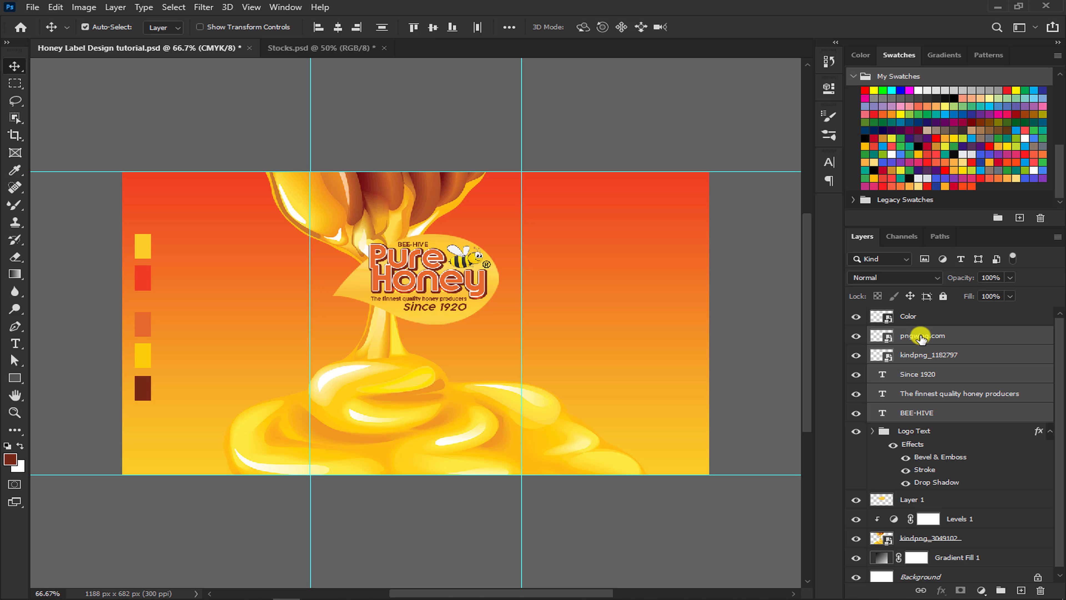
pyautogui.hotkey('ctrl', 'g')
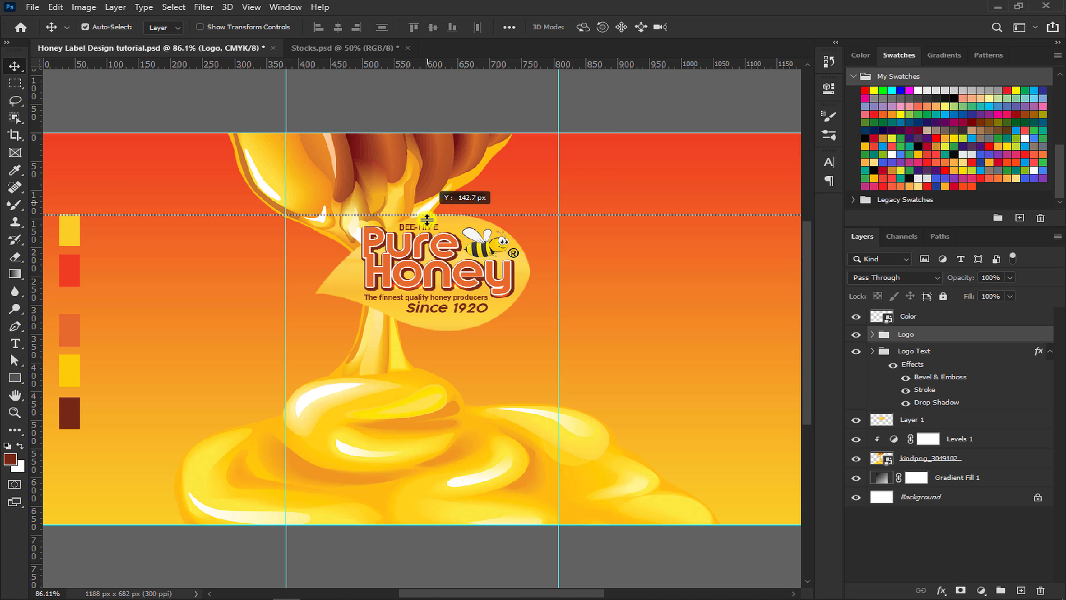
pyautogui.moveTo(429, 71); pyautogui.dragTo(429, 231)
# - Draw a dark red rectangle on the label's left, level with the logo top
pyautogui.click(15, 378)
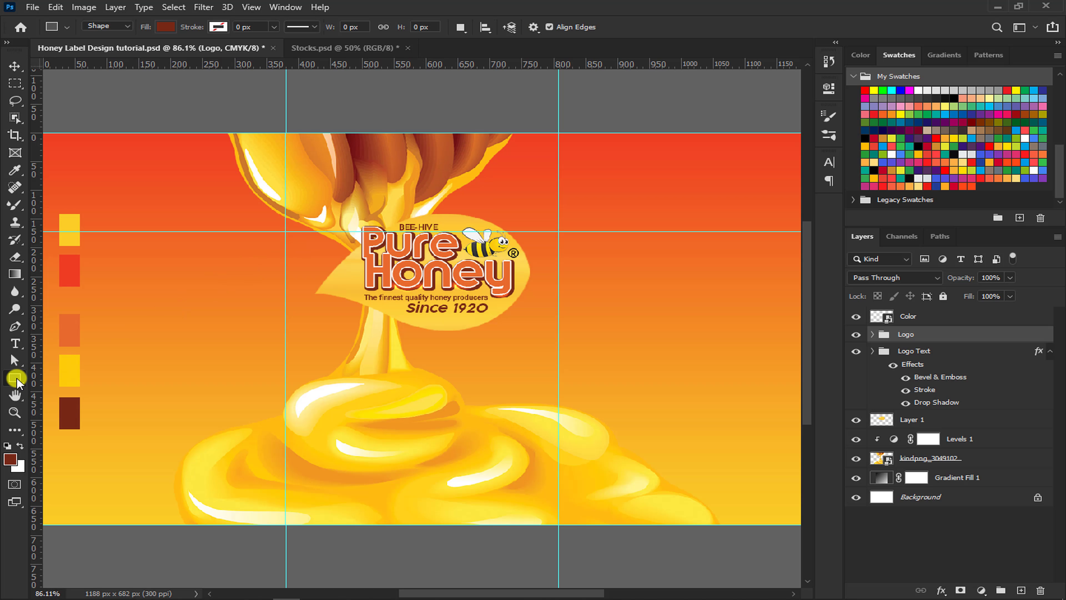
pyautogui.click(166, 27)
pyautogui.click(257, 52)
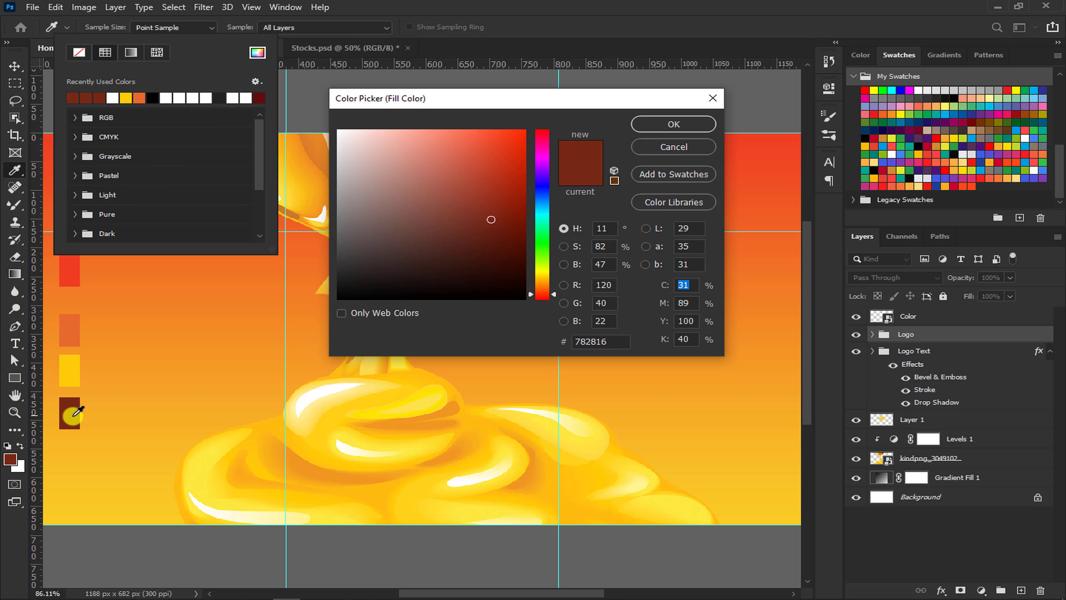
pyautogui.click(673, 126)
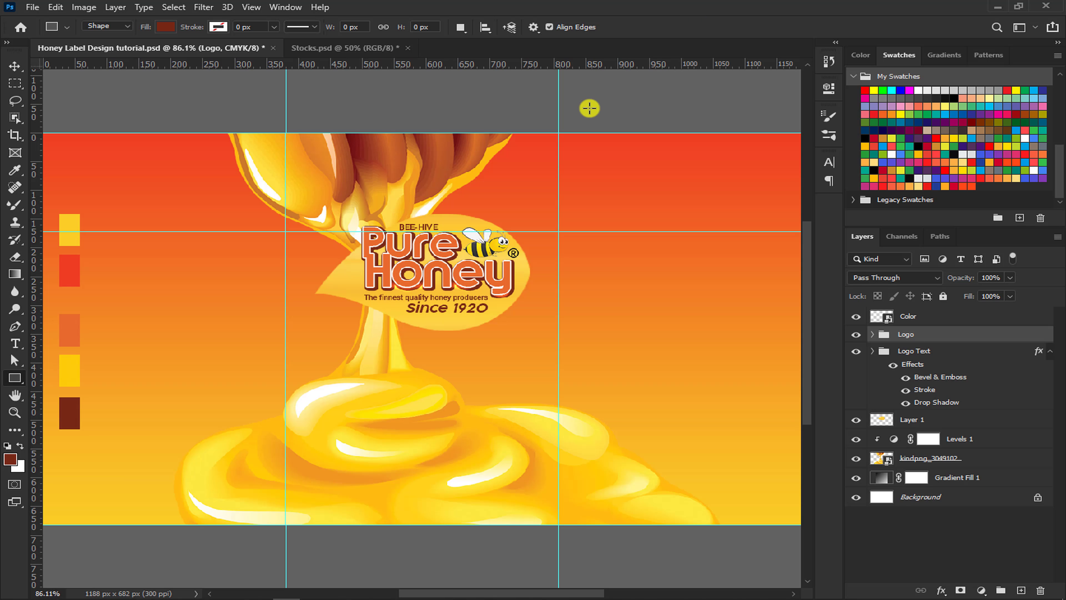
pyautogui.moveTo(100, 231); pyautogui.dragTo(262, 257)
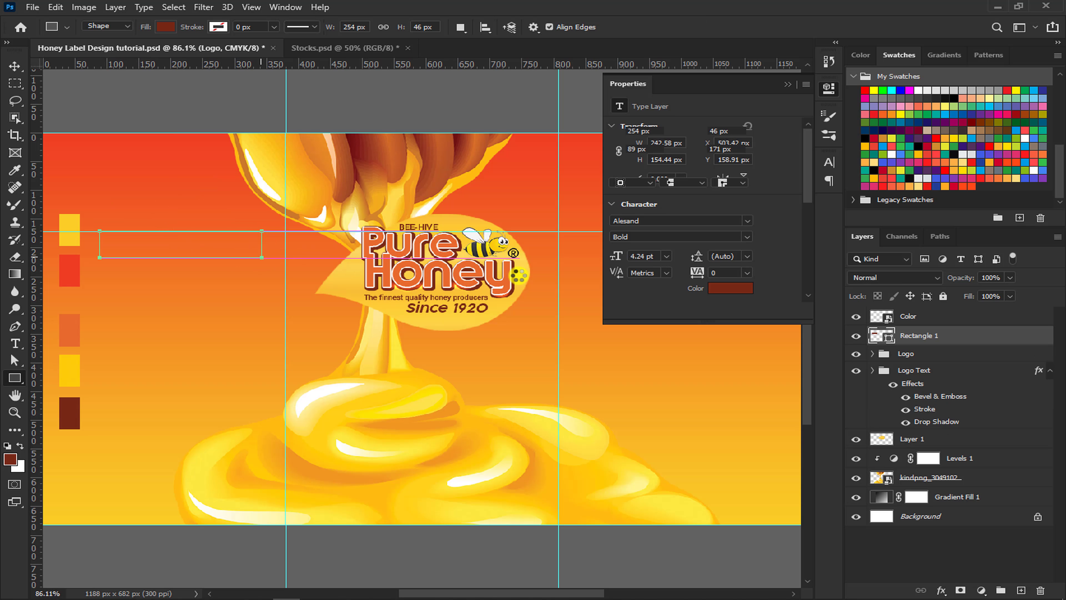
# - Round the rectangle's corners to a 100 px radius
pyautogui.click(637, 219)
pyautogui.write('100')
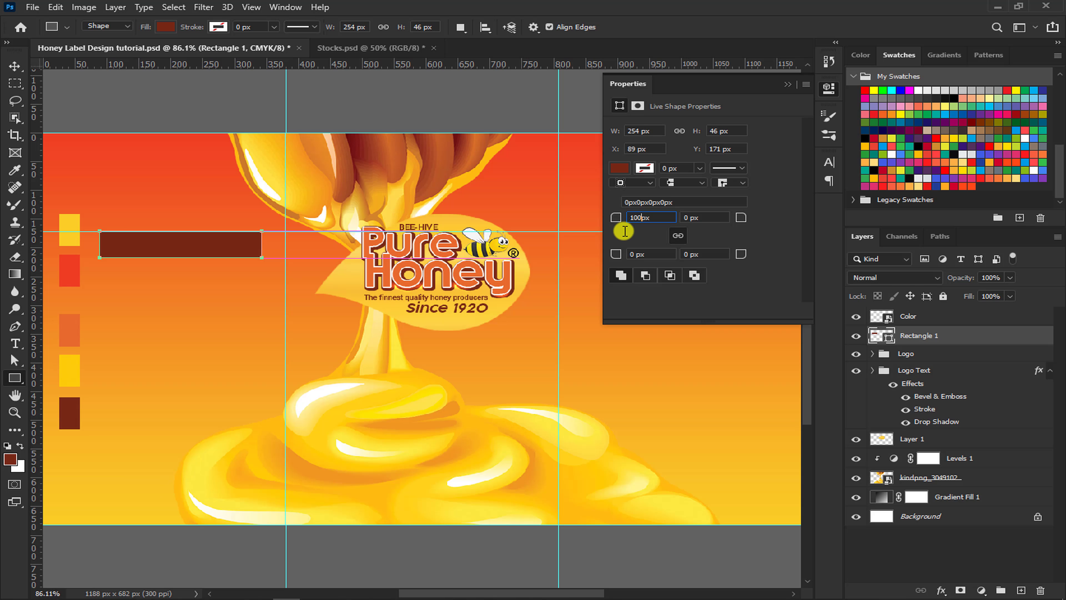
pyautogui.press('Return')
pyautogui.click(788, 84)
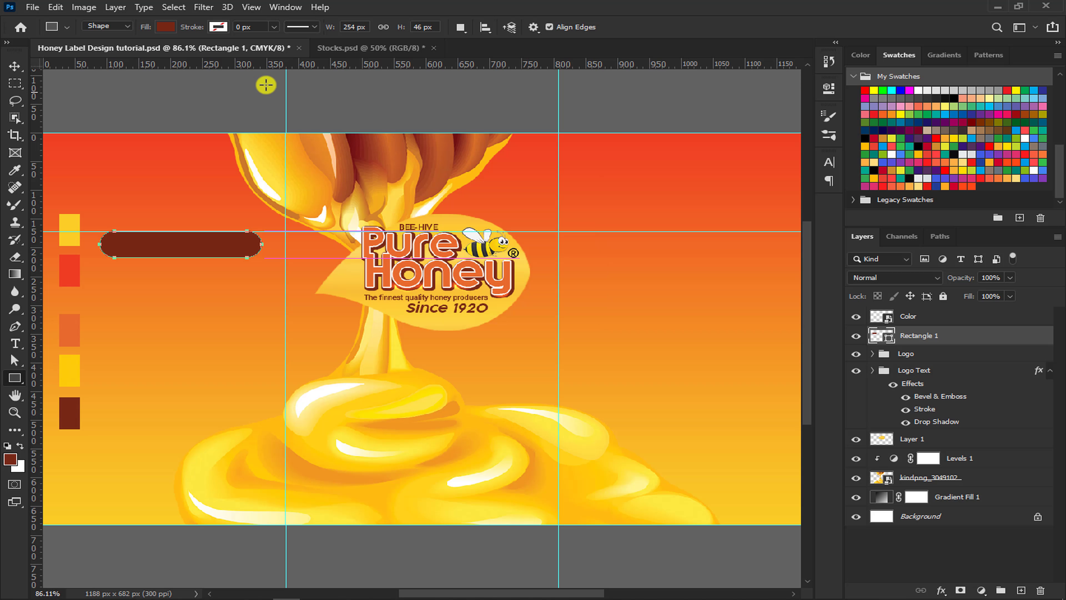
pyautogui.click(15, 66)
pyautogui.hotkey('ctrl', '+')
pyautogui.hotkey('ctrl', '+')
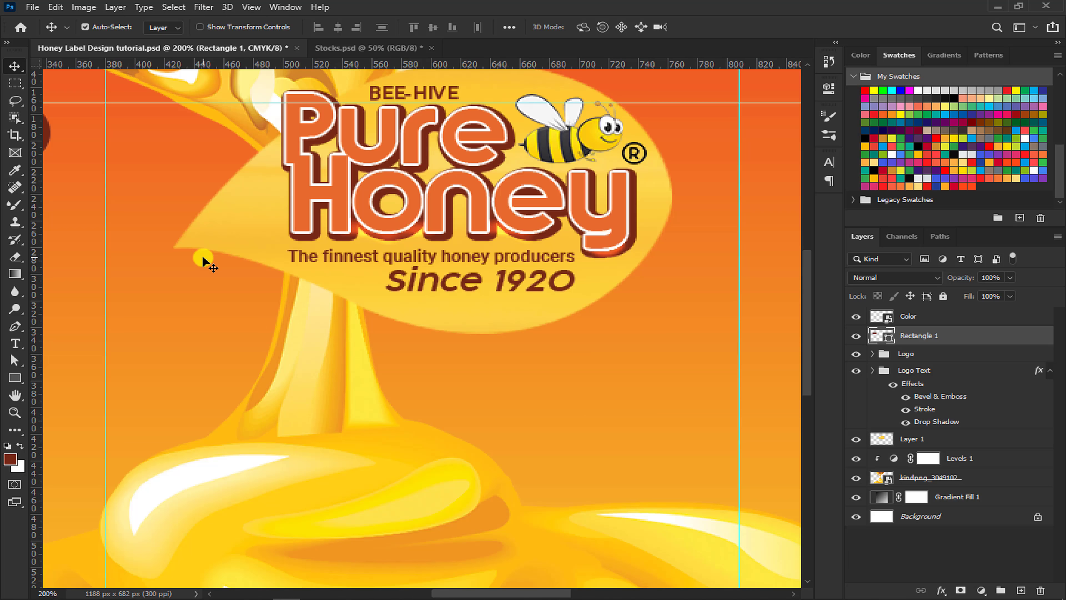
# - Shrink the rounded rectangle slightly and shift it left and up
pyautogui.moveTo(464, 591); pyautogui.dragTo(375, 595)
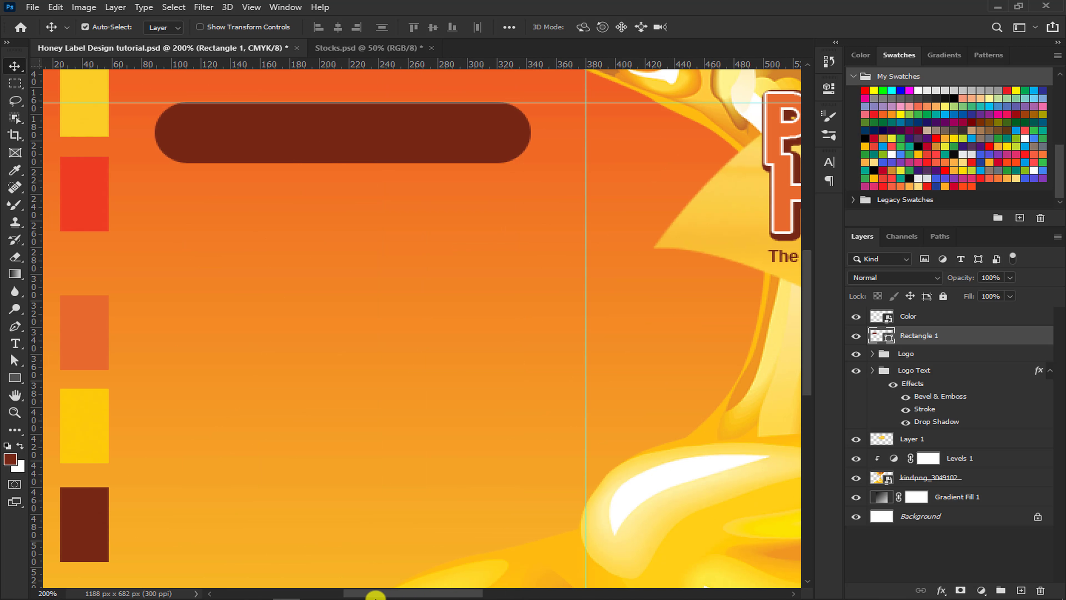
pyautogui.hotkey('ctrl', 't')
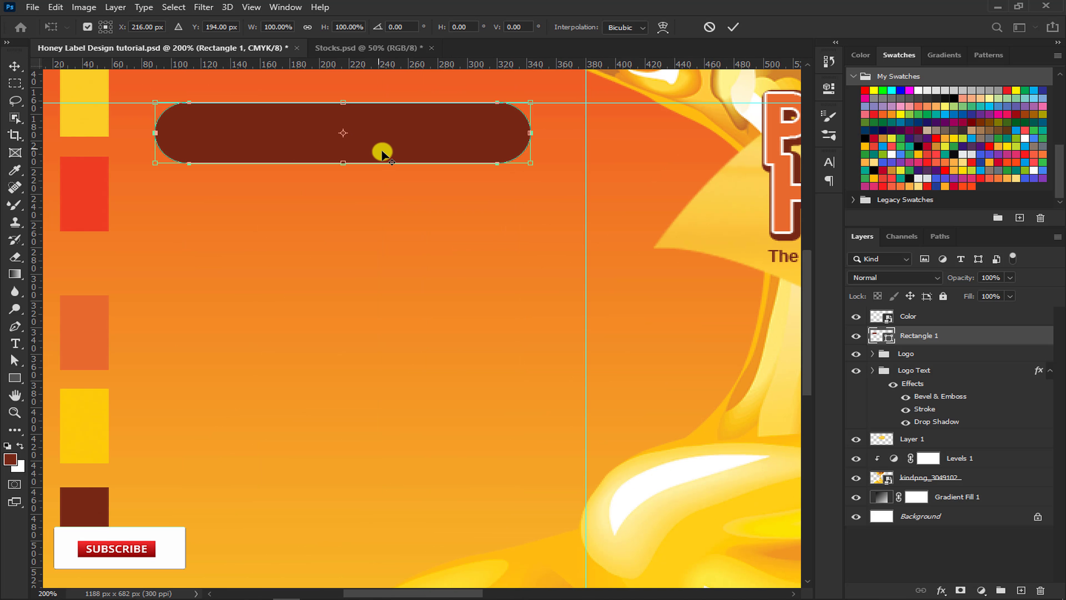
pyautogui.moveTo(530, 163); pyautogui.dragTo(500, 162)
pyautogui.moveTo(417, 138); pyautogui.dragTo(405, 138)
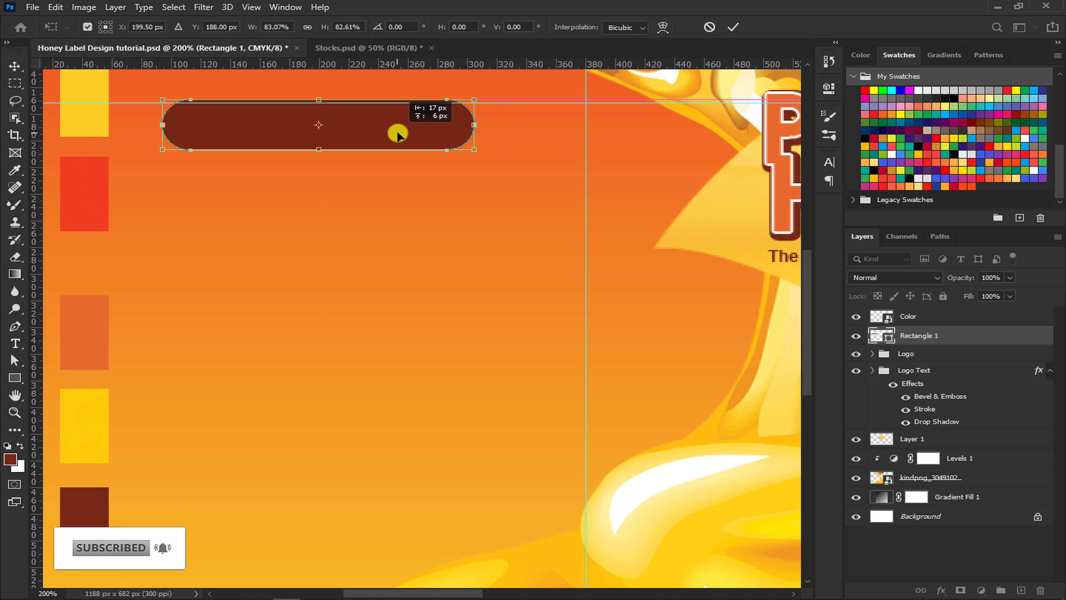
pyautogui.press('Return')
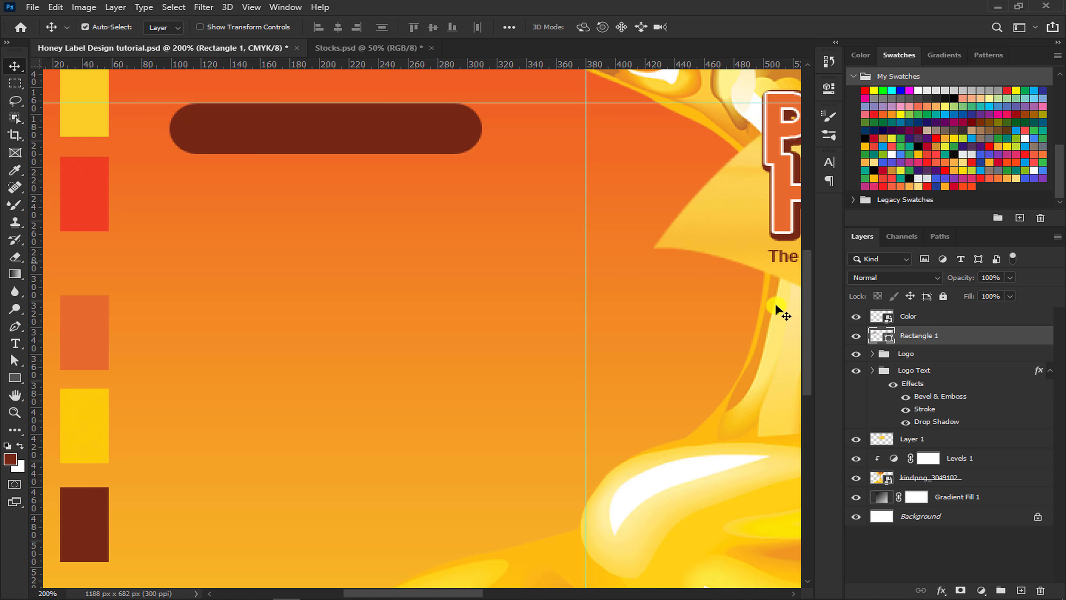
# - Copy the Logo Text layer style and paste it onto Rectangle 1
pyautogui.click(1040, 370)
pyautogui.rightClick(1040, 371)
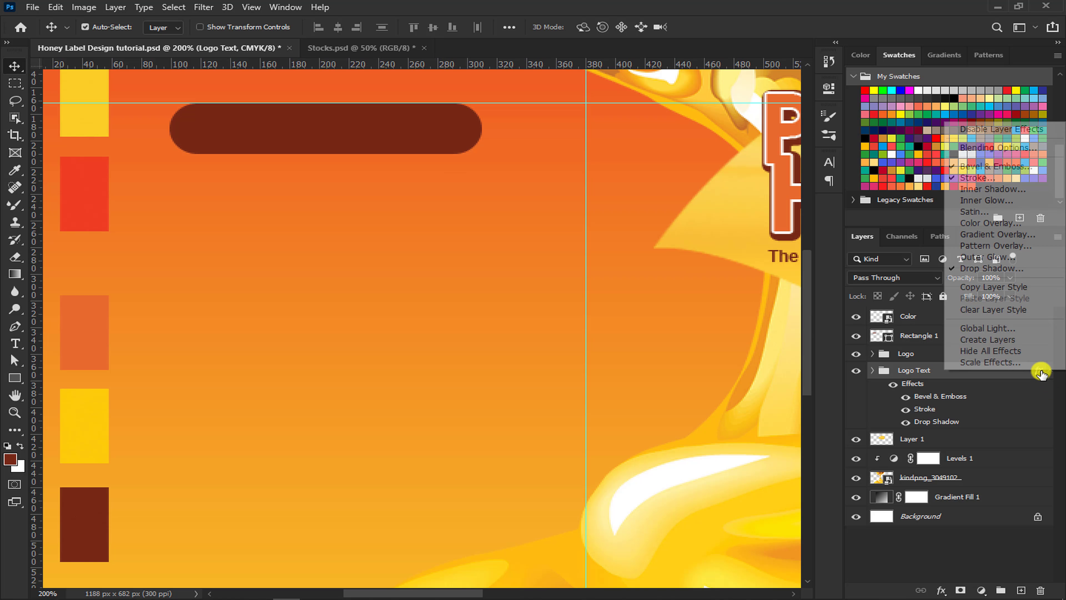
pyautogui.click(1027, 287)
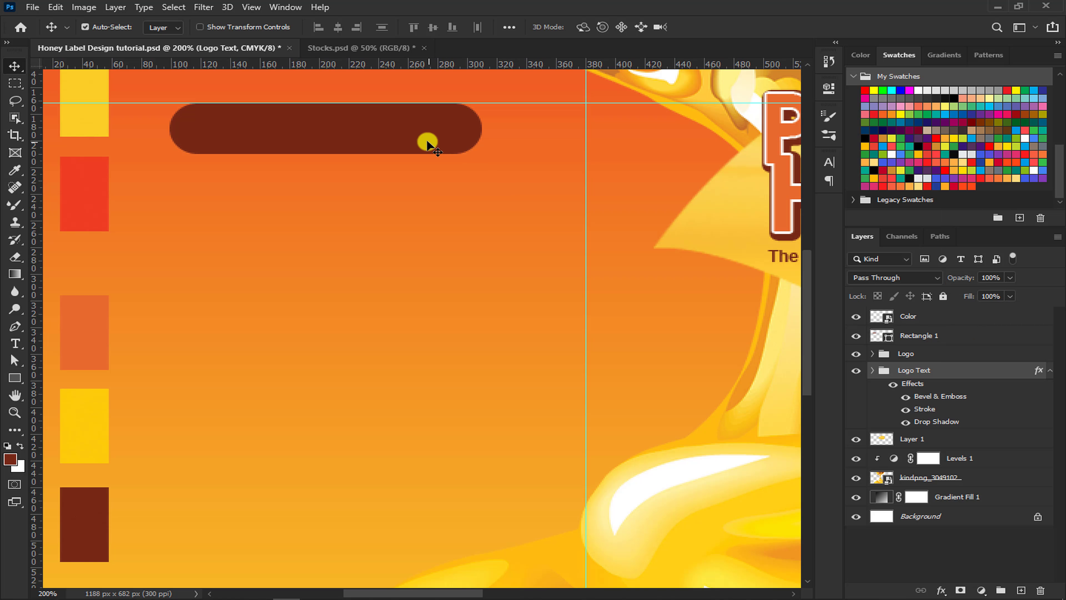
pyautogui.click(427, 143)
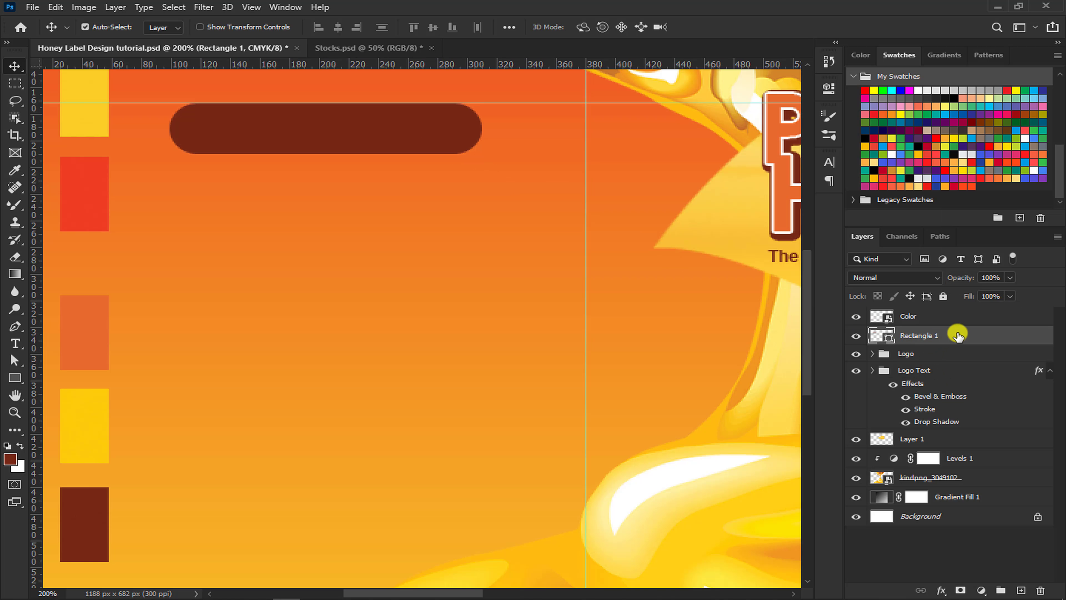
pyautogui.rightClick(958, 336)
pyautogui.click(875, 351)
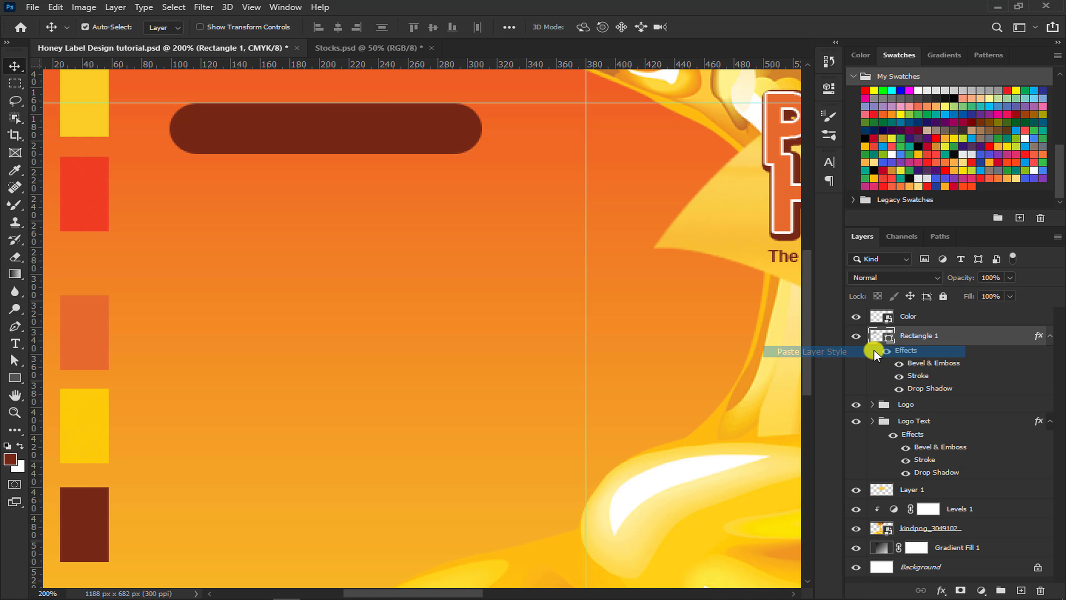
# - Remove the rectangle's stroke and set its drop shadow to 50% opacity without global light
pyautogui.doubleClick(1038, 336)
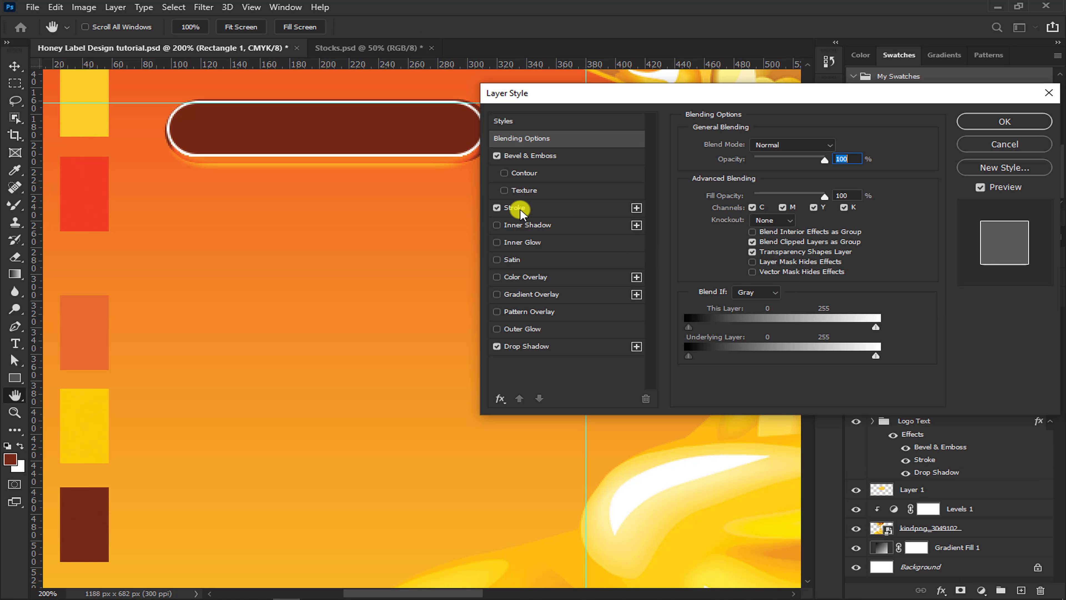
pyautogui.click(496, 208)
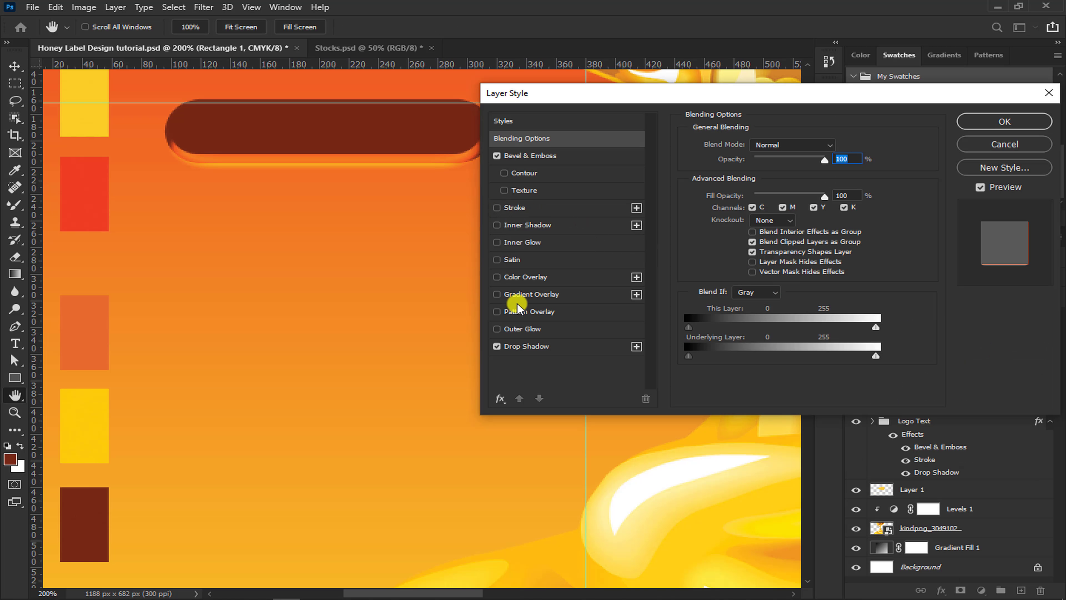
pyautogui.click(527, 346)
pyautogui.click(815, 184)
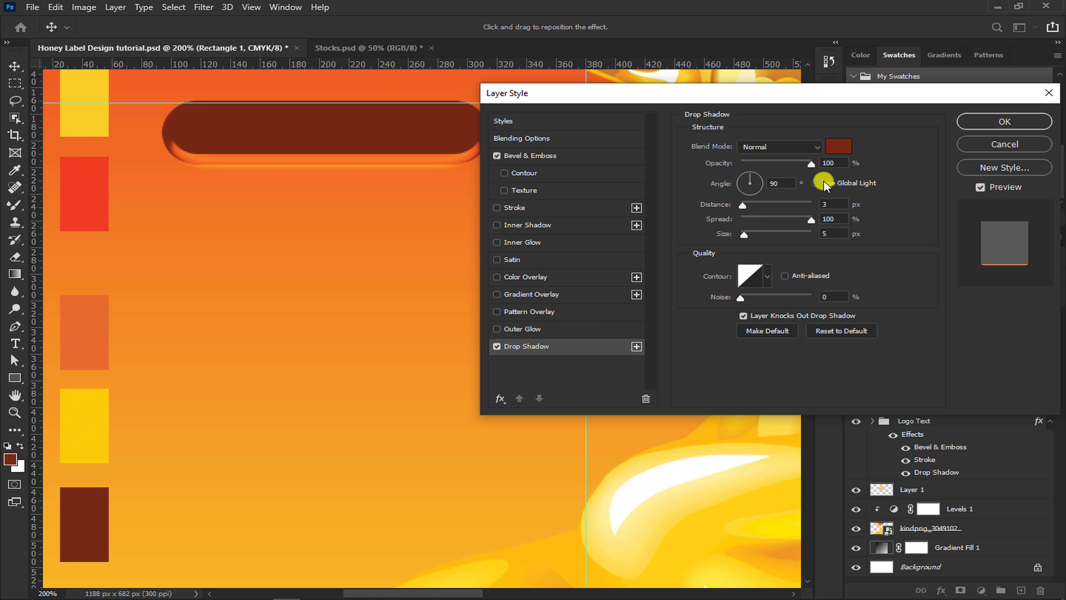
pyautogui.doubleClick(829, 163)
pyautogui.write('50')
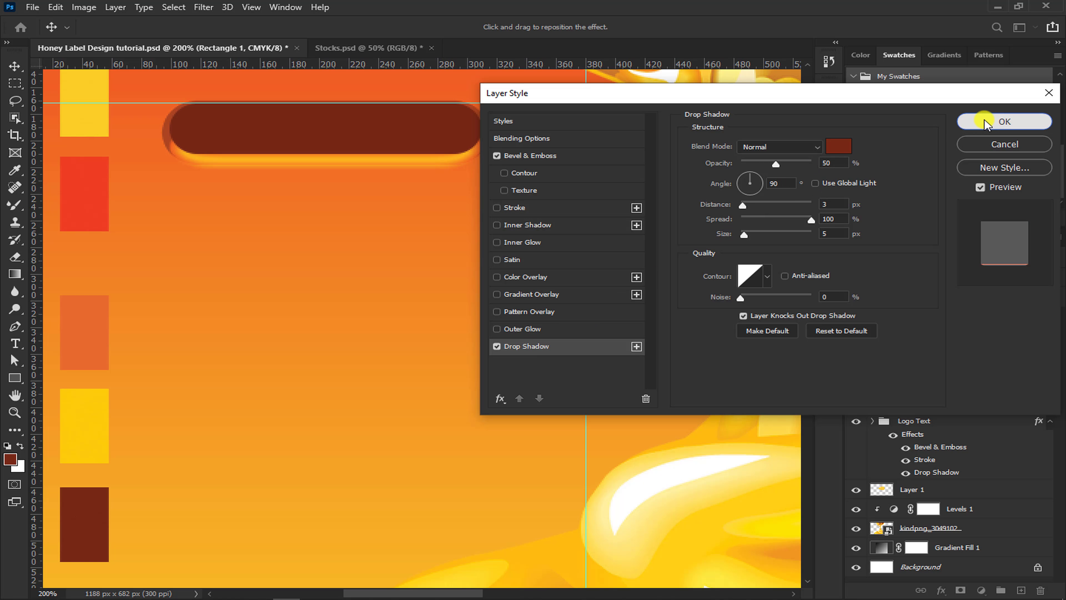
pyautogui.click(985, 122)
pyautogui.click(396, 48)
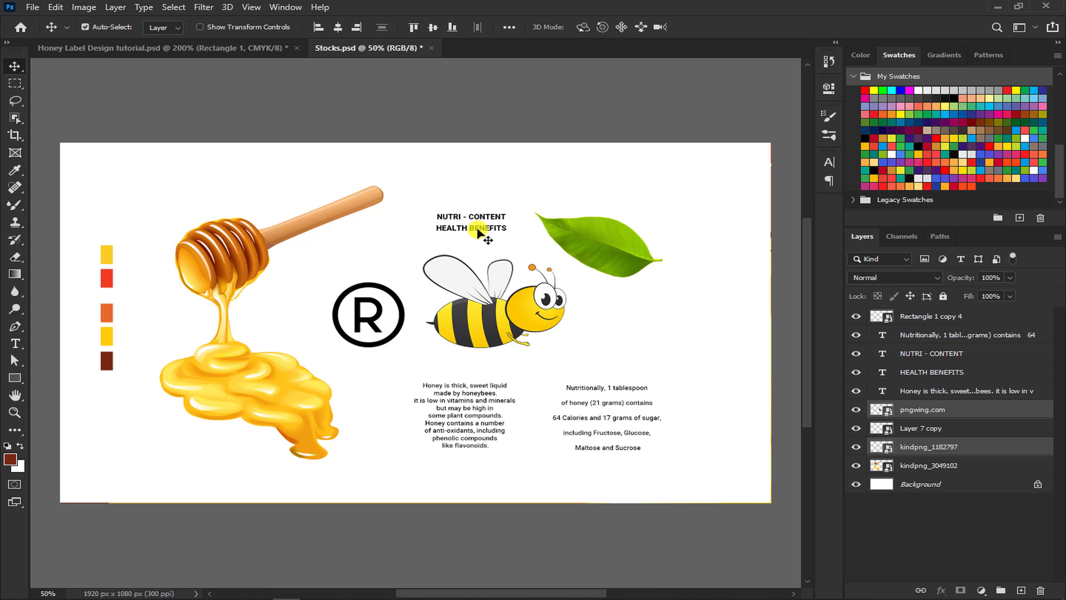
# - Place the HEALTH BENEFITS heading on the pill and make it white
pyautogui.moveTo(483, 229); pyautogui.dragTo(261, 50)
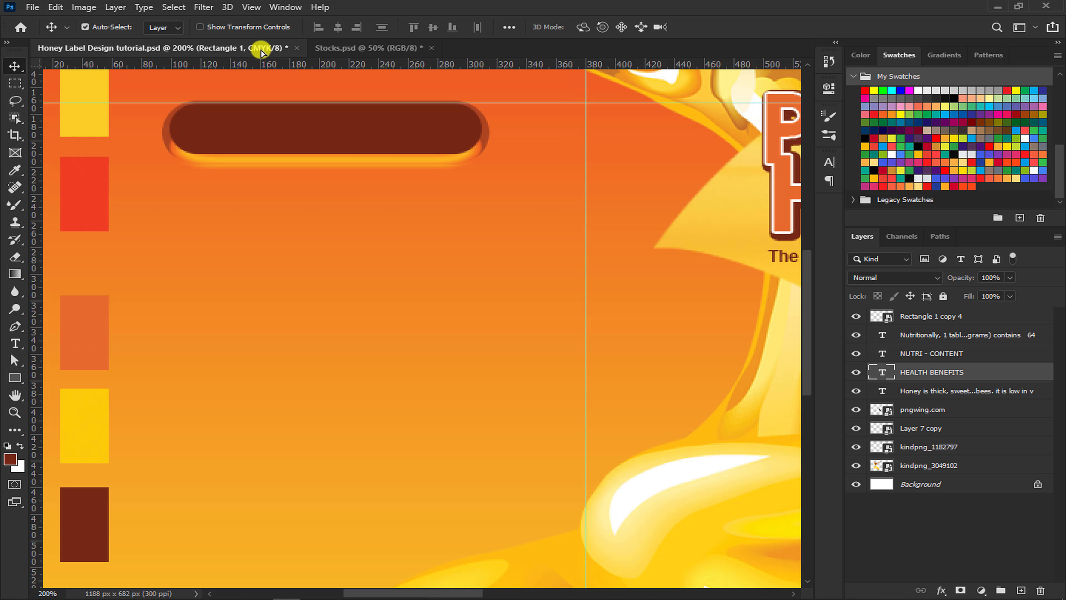
pyautogui.moveTo(309, 128); pyautogui.dragTo(350, 133)
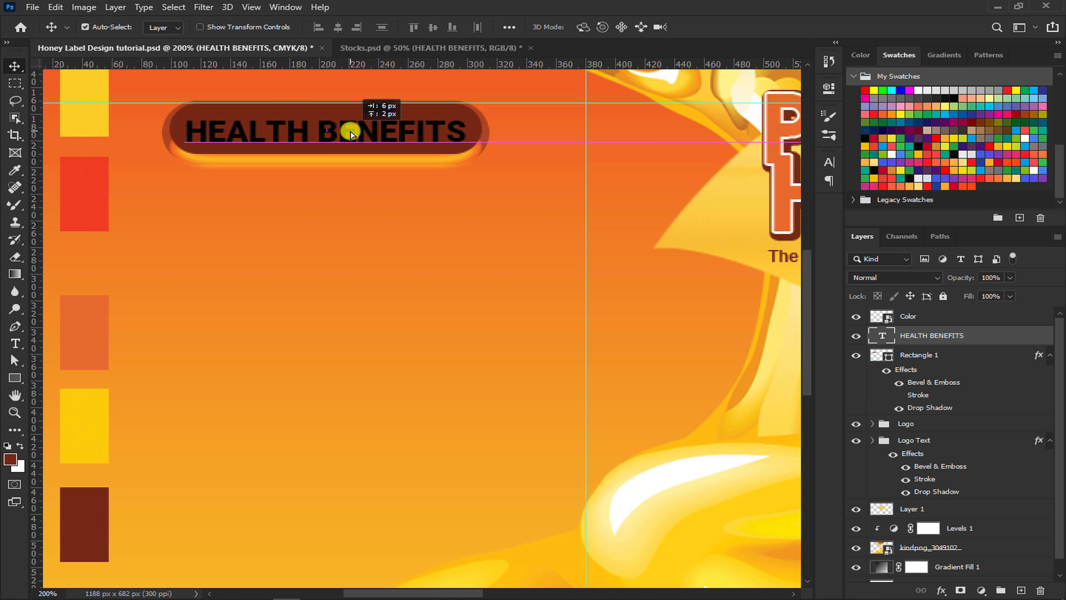
pyautogui.click(829, 162)
pyautogui.click(779, 239)
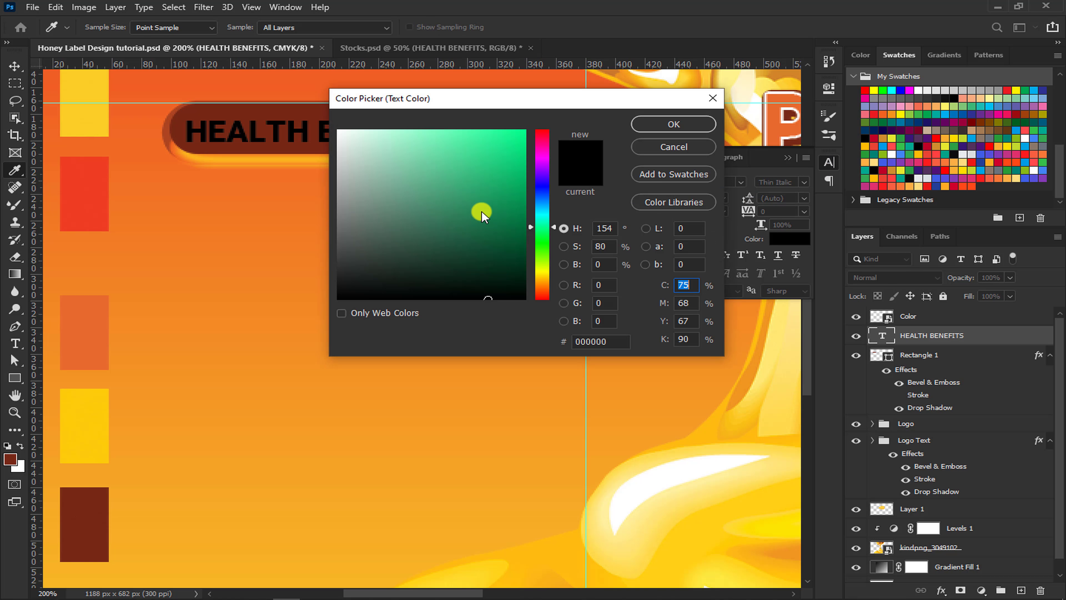
pyautogui.moveTo(479, 212); pyautogui.dragTo(319, 120)
pyautogui.click(672, 125)
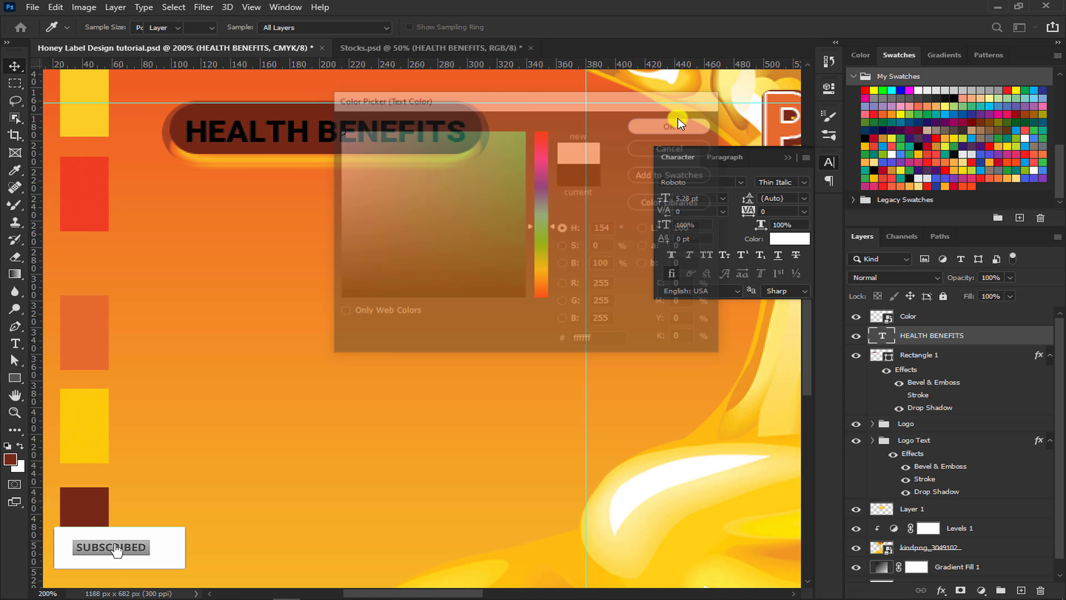
pyautogui.click(790, 159)
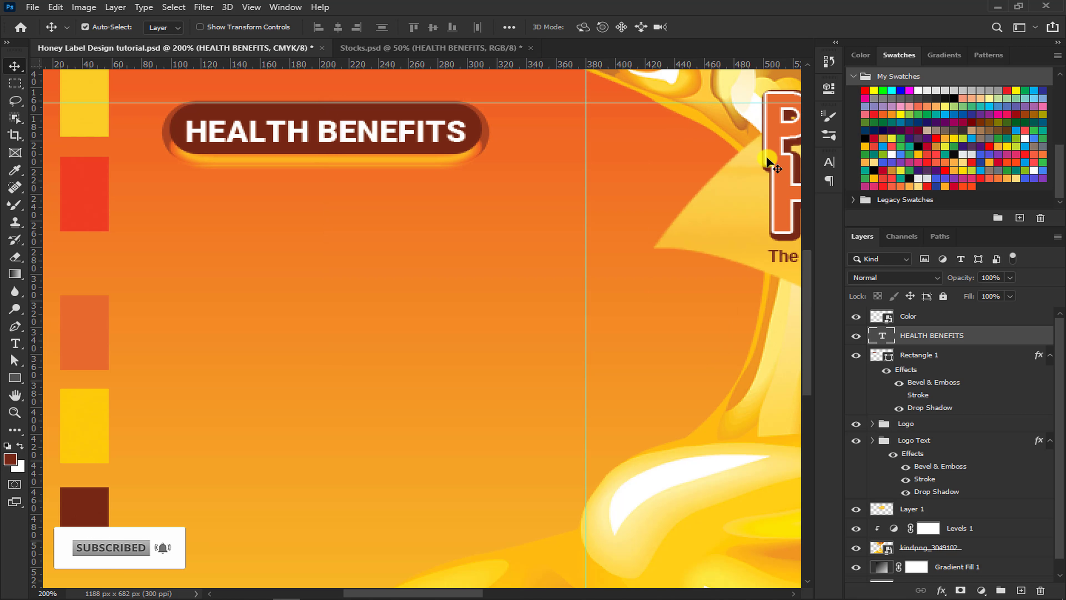
pyautogui.moveTo(301, 134); pyautogui.dragTo(304, 132)
# - Bring the honey description text from Stocks.psd below the heading
pyautogui.click(411, 49)
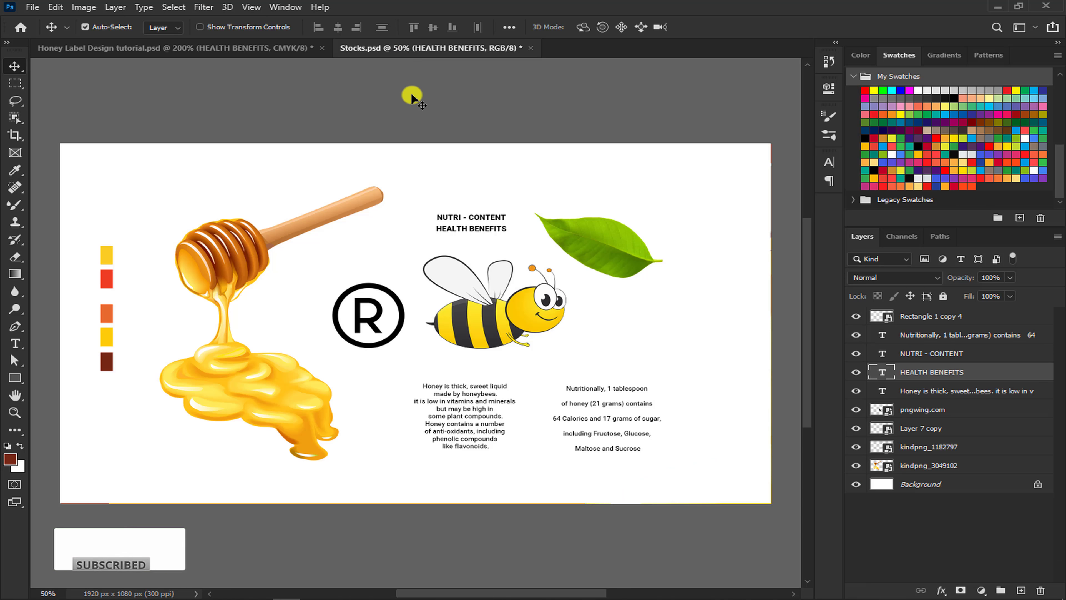
pyautogui.click(445, 383)
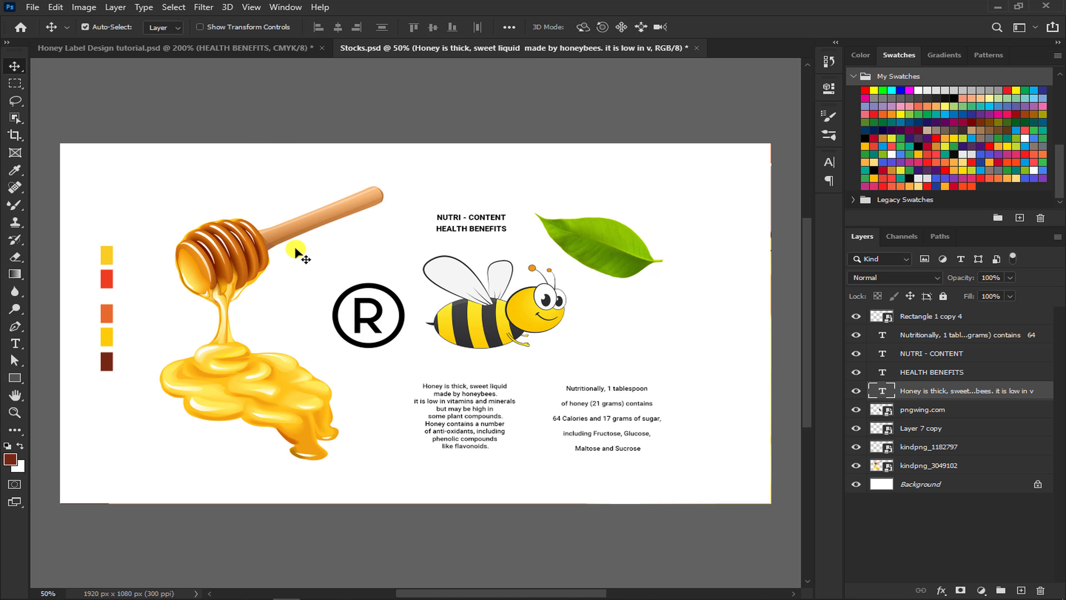
pyautogui.click(273, 48)
pyautogui.moveTo(306, 203); pyautogui.dragTo(308, 205)
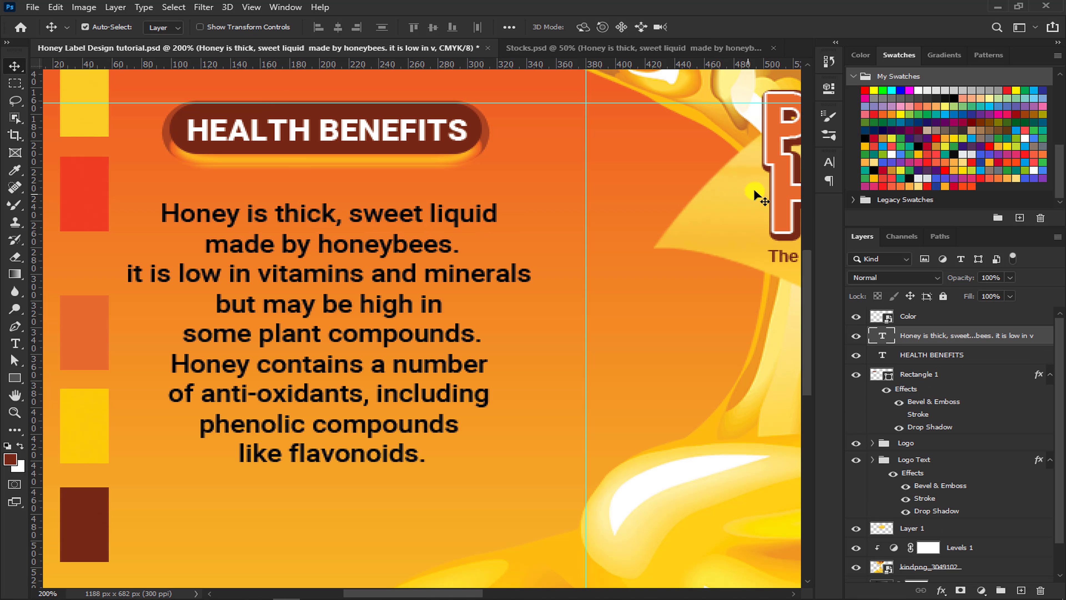
# - Make the description text white and move it up under the heading
pyautogui.click(827, 163)
pyautogui.click(789, 239)
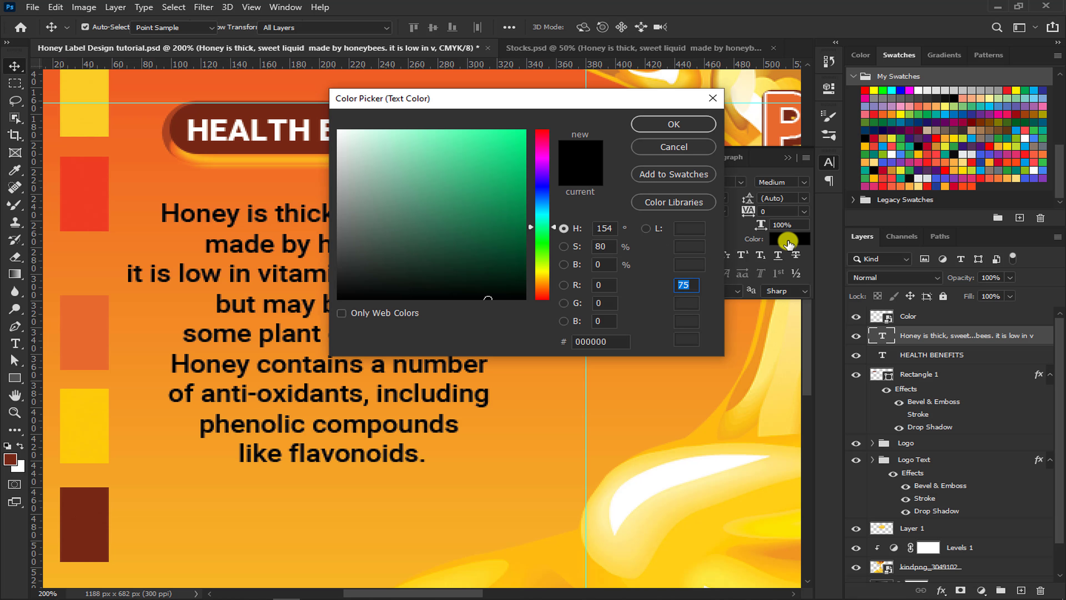
pyautogui.moveTo(377, 246); pyautogui.dragTo(339, 130)
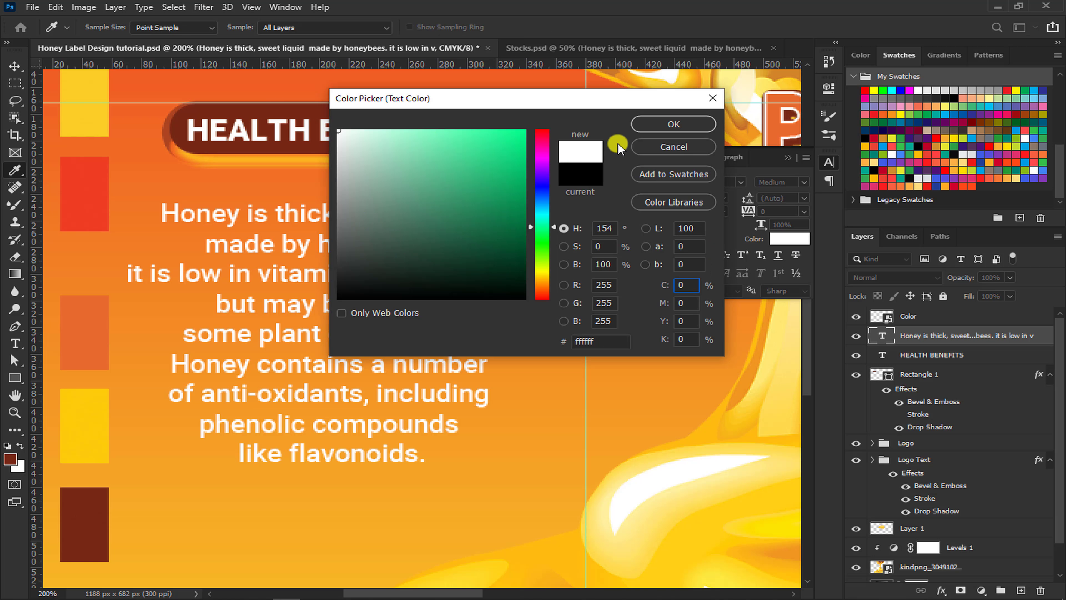
pyautogui.click(649, 126)
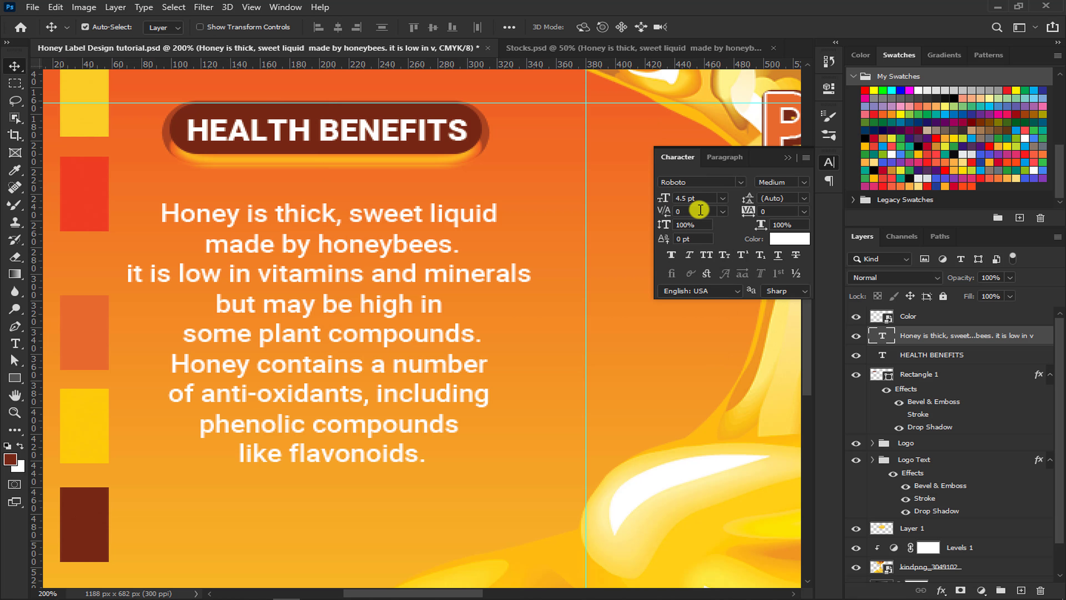
pyautogui.click(788, 157)
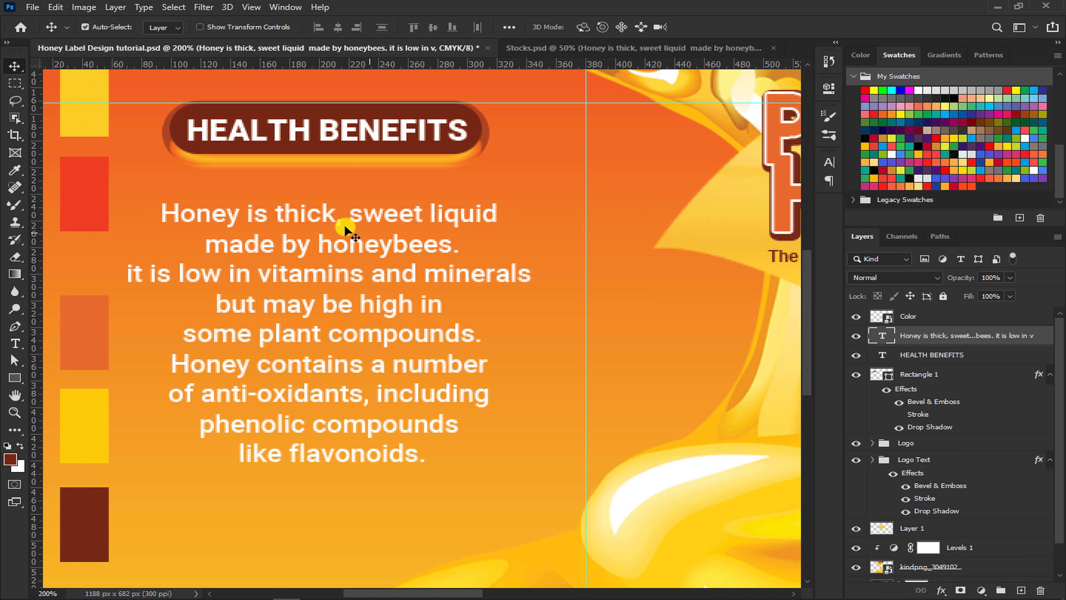
pyautogui.moveTo(332, 217); pyautogui.dragTo(323, 211)
# - Reflow the description's line breaks around "minerals" and "in"
pyautogui.doubleClick(424, 265)
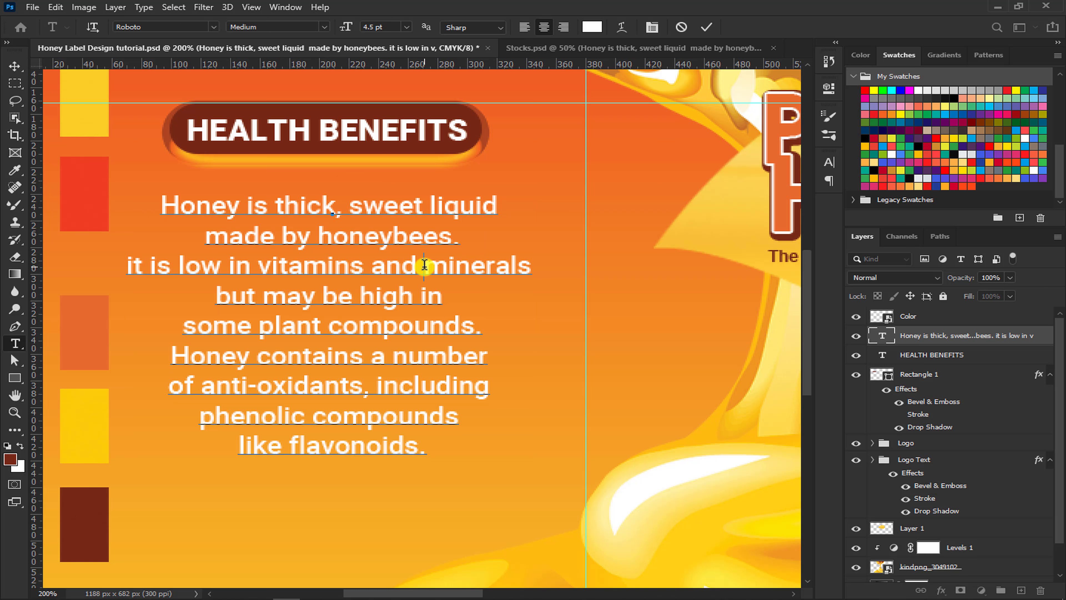
pyautogui.press('Return')
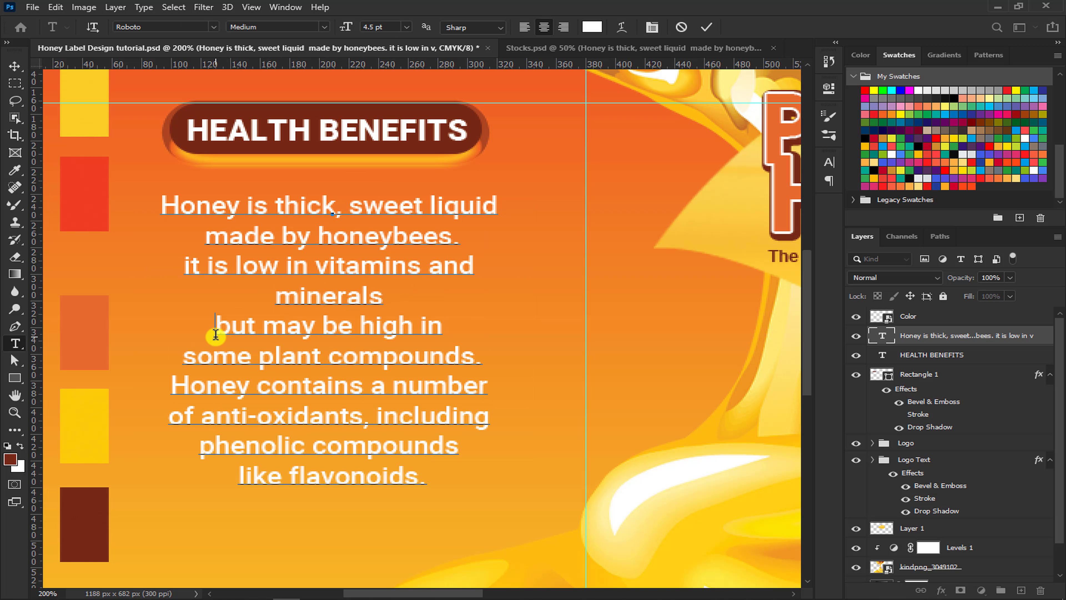
pyautogui.press('BackSpace')
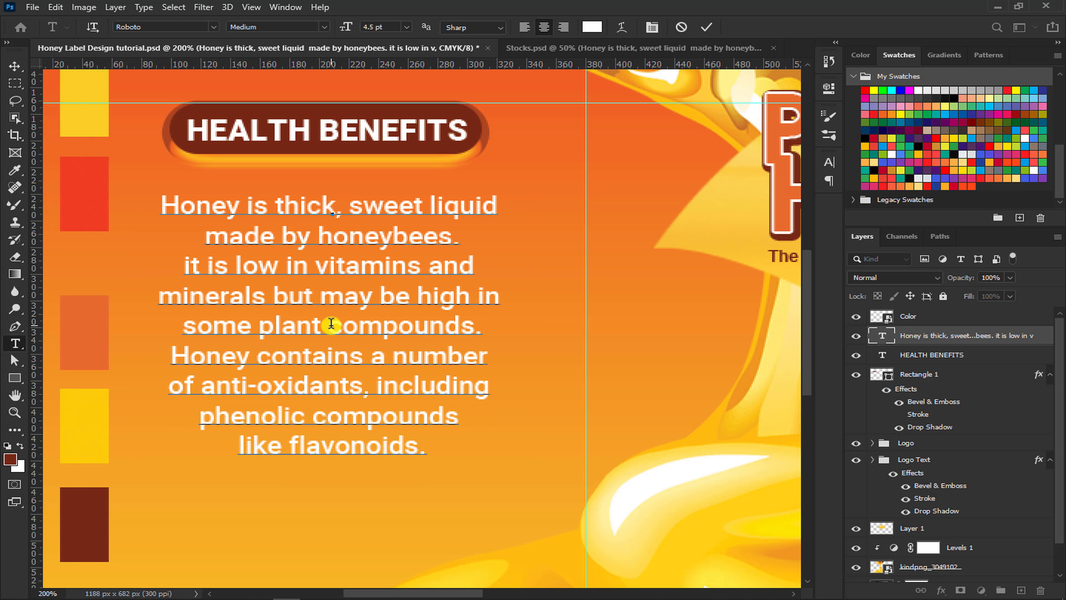
pyautogui.click(465, 300)
pyautogui.press('Return')
# - Duplicate the header pill onto the right side and bring over the NUTRI - CONTENT heading
pyautogui.click(184, 352)
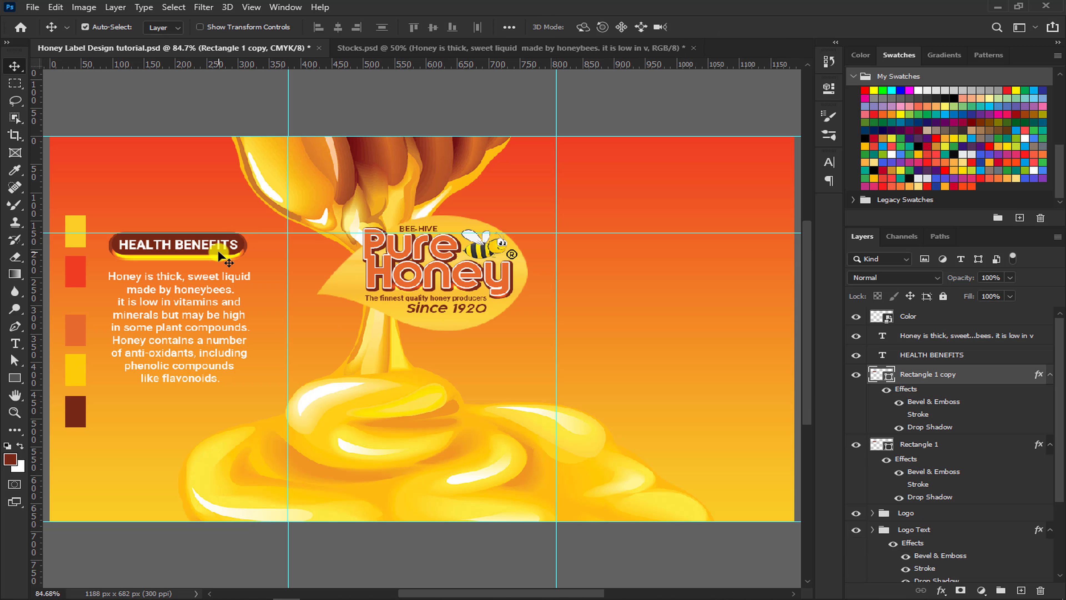
pyautogui.moveTo(218, 252); pyautogui.dragTo(734, 254)
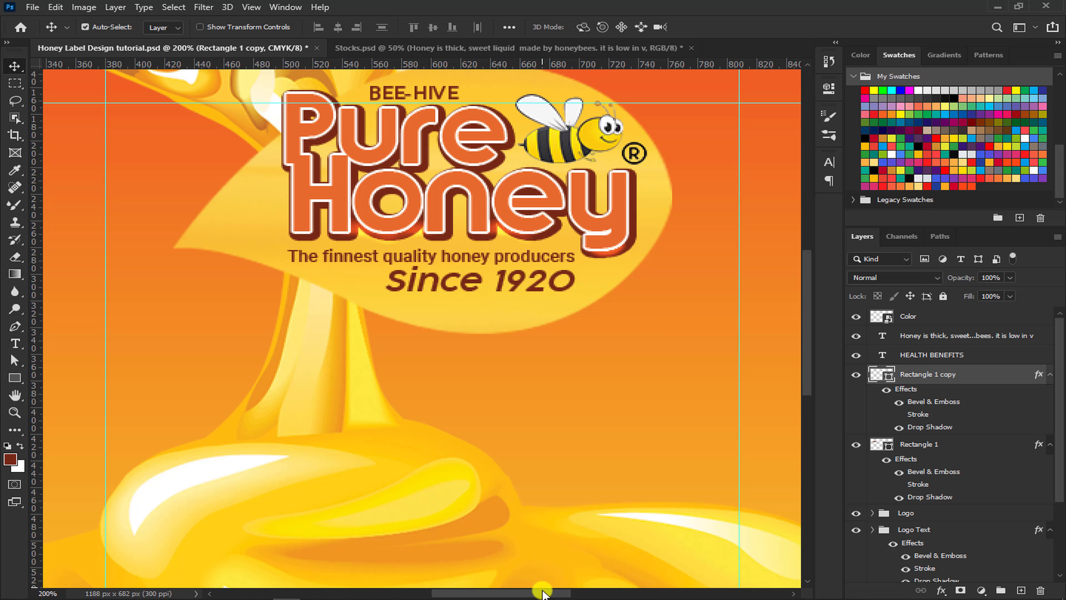
pyautogui.moveTo(543, 592); pyautogui.dragTo(648, 562)
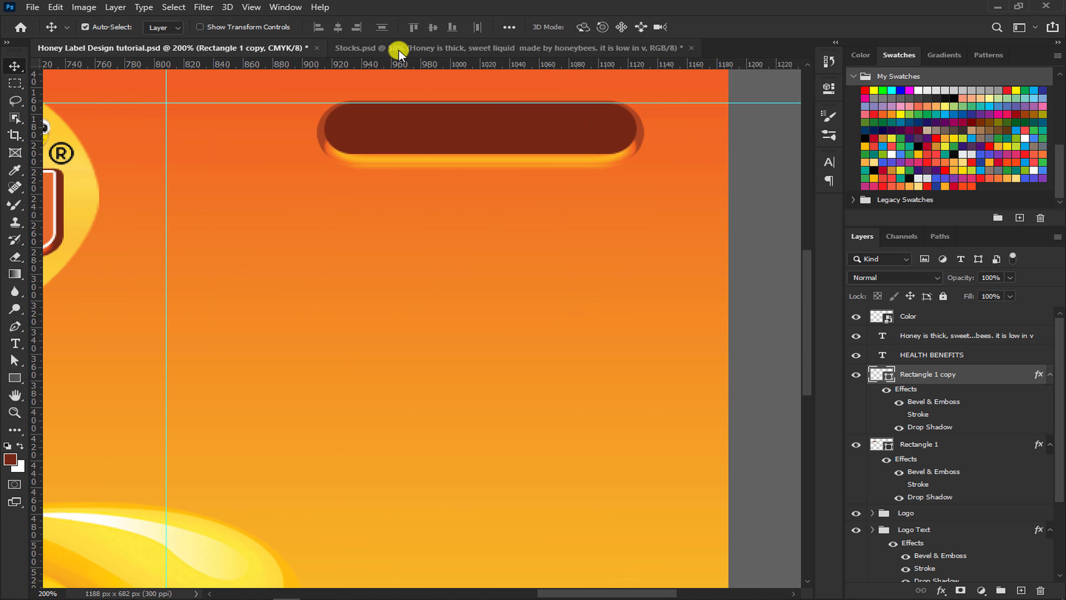
pyautogui.click(399, 49)
pyautogui.moveTo(462, 213)
pyautogui.mouseDown()
pyautogui.moveTo(282, 45)
pyautogui.moveTo(552, 136)
pyautogui.mouseUp()
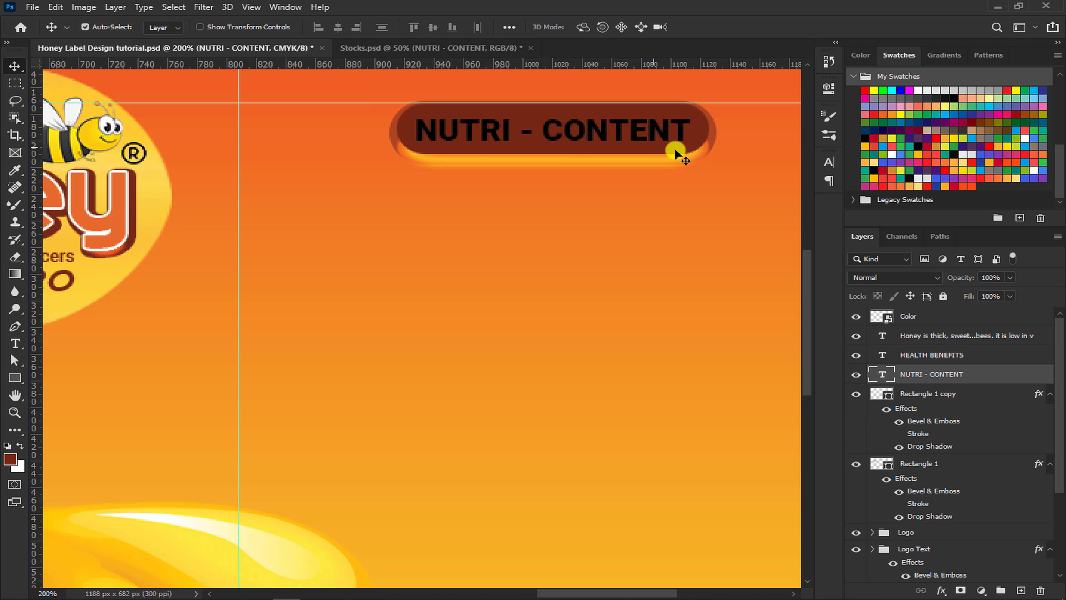
# - Make the NUTRI - CONTENT heading white
pyautogui.click(829, 163)
pyautogui.click(790, 238)
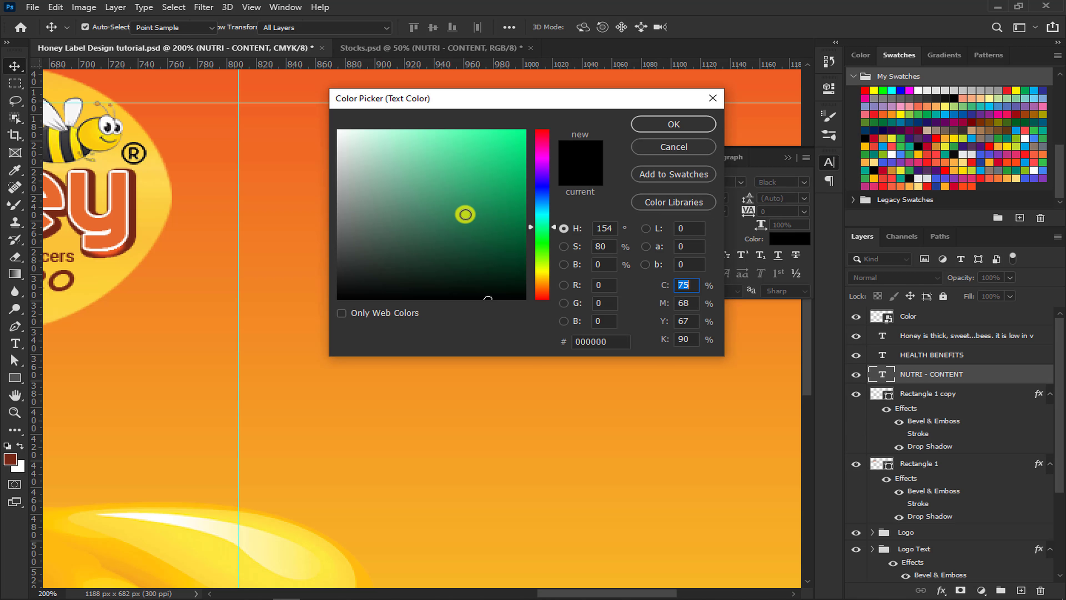
pyautogui.click(348, 134)
pyautogui.moveTo(347, 134); pyautogui.dragTo(312, 108)
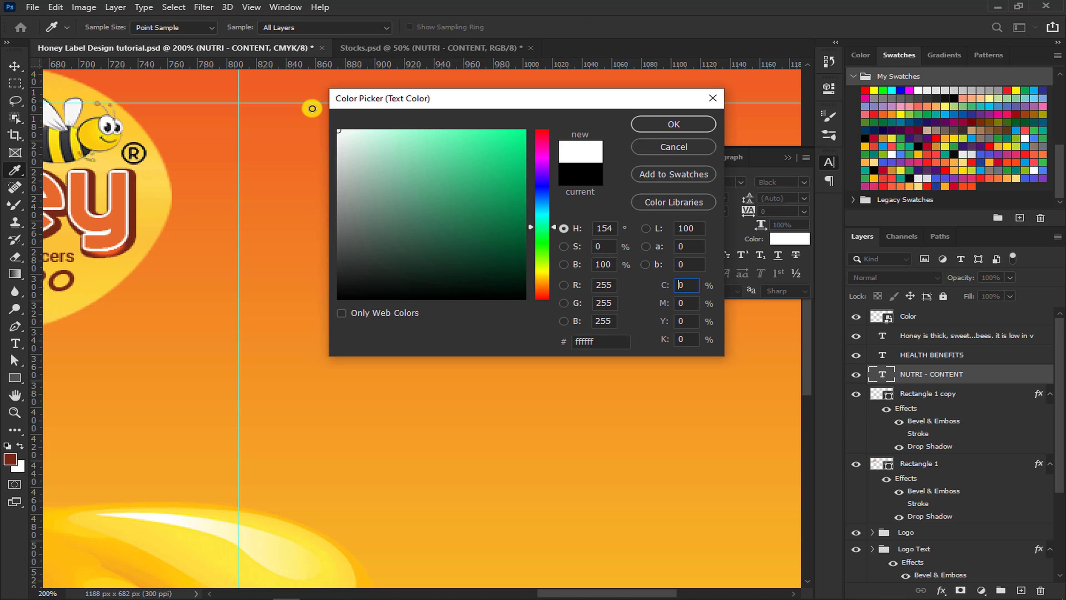
pyautogui.click(650, 124)
pyautogui.click(788, 158)
pyautogui.press('v')
# - Add the nutrition text from Stocks.psd below NUTRI - CONTENT in white
pyautogui.click(467, 47)
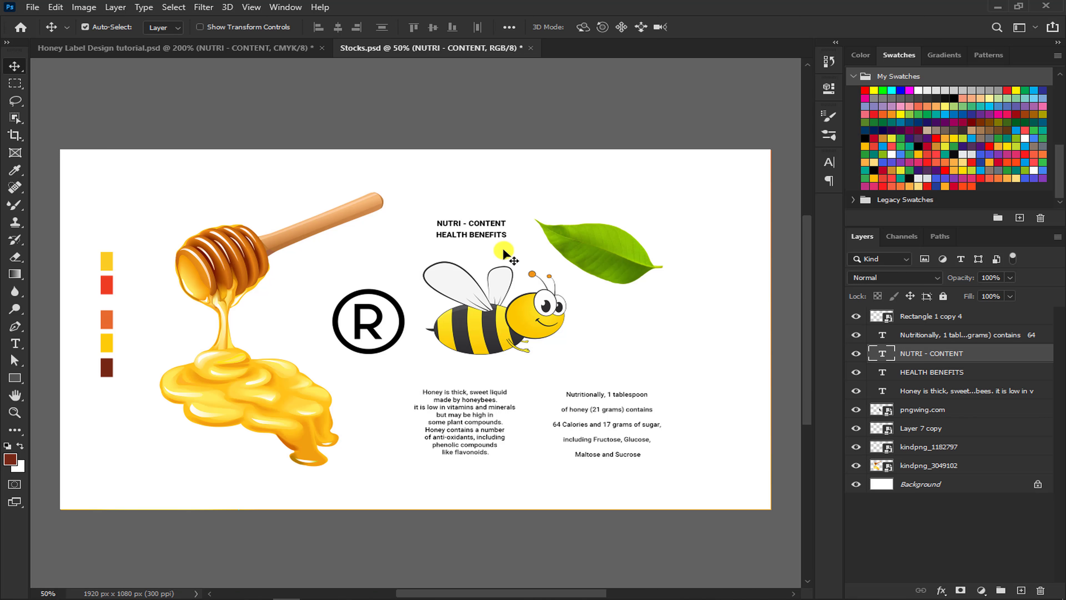
pyautogui.click(571, 397)
pyautogui.click(269, 47)
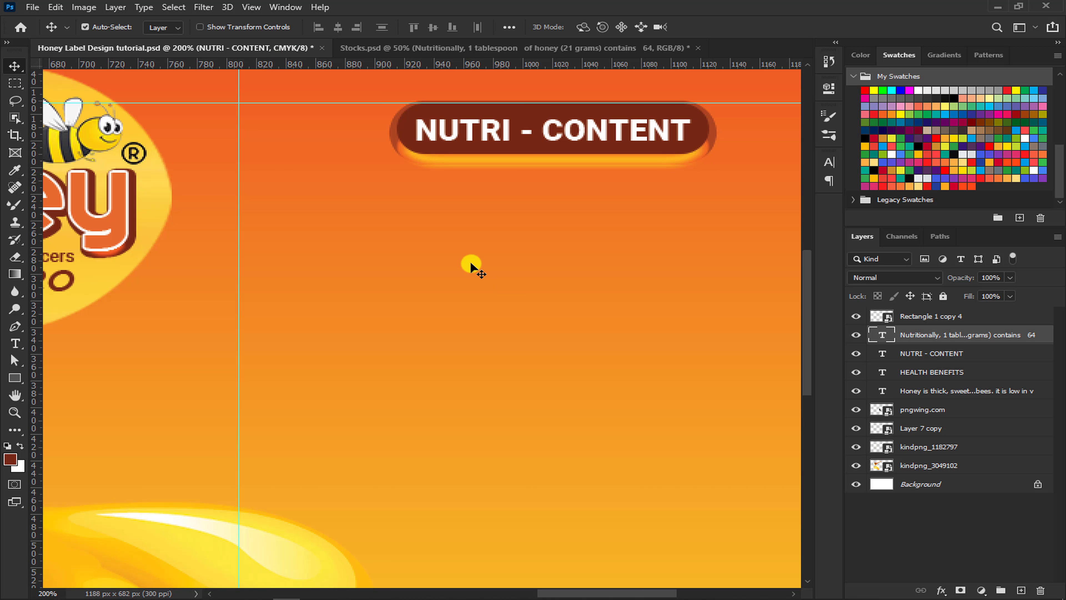
pyautogui.moveTo(470, 261); pyautogui.dragTo(494, 291)
pyautogui.click(827, 161)
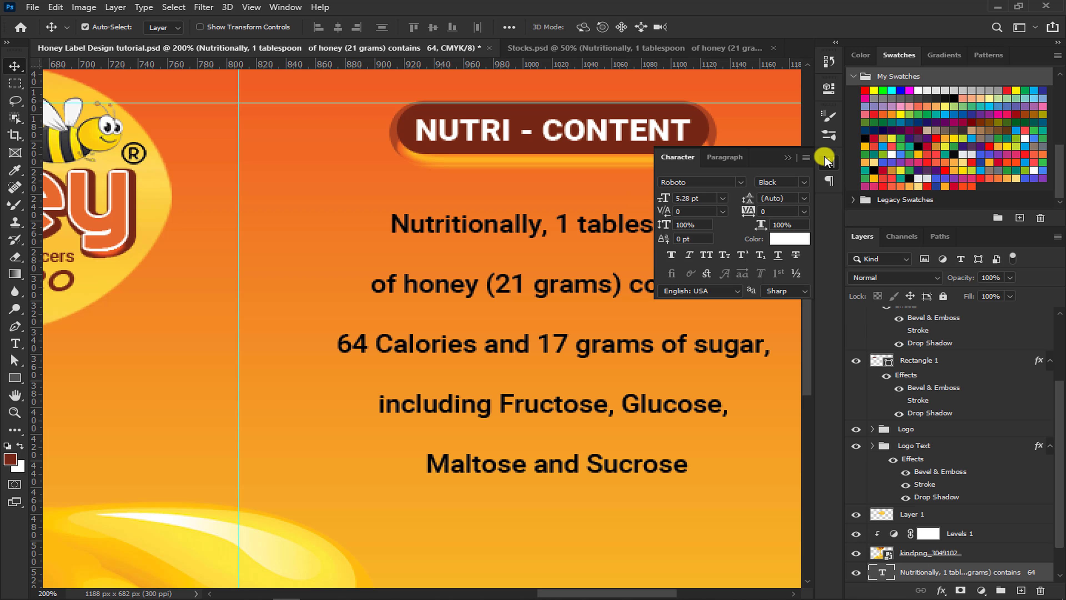
pyautogui.click(789, 239)
pyautogui.moveTo(438, 264); pyautogui.dragTo(333, 128)
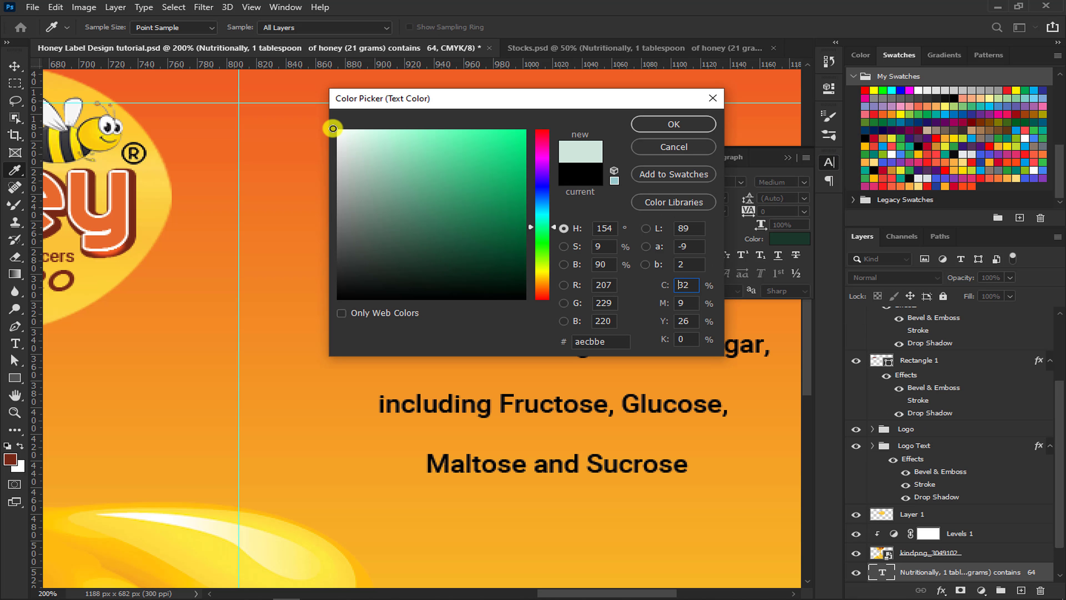
pyautogui.click(642, 124)
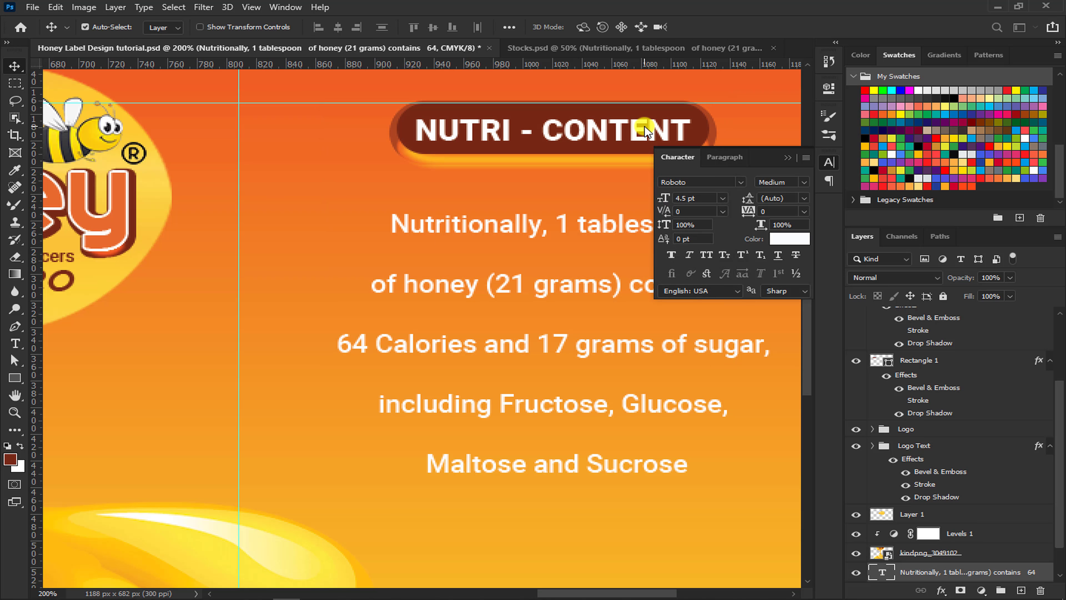
pyautogui.click(786, 158)
# - Delete the colour swatch squares at left and nudge the nutrition text up and left
pyautogui.hotkey('ctrl', '0')
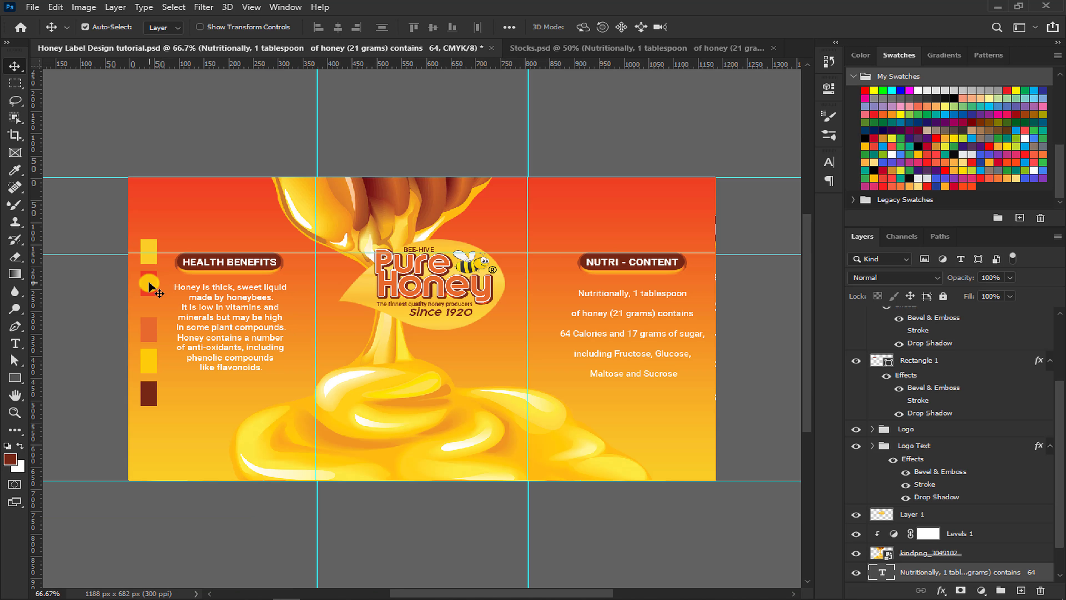
pyautogui.click(149, 280)
pyautogui.press('Delete')
pyautogui.click(636, 291)
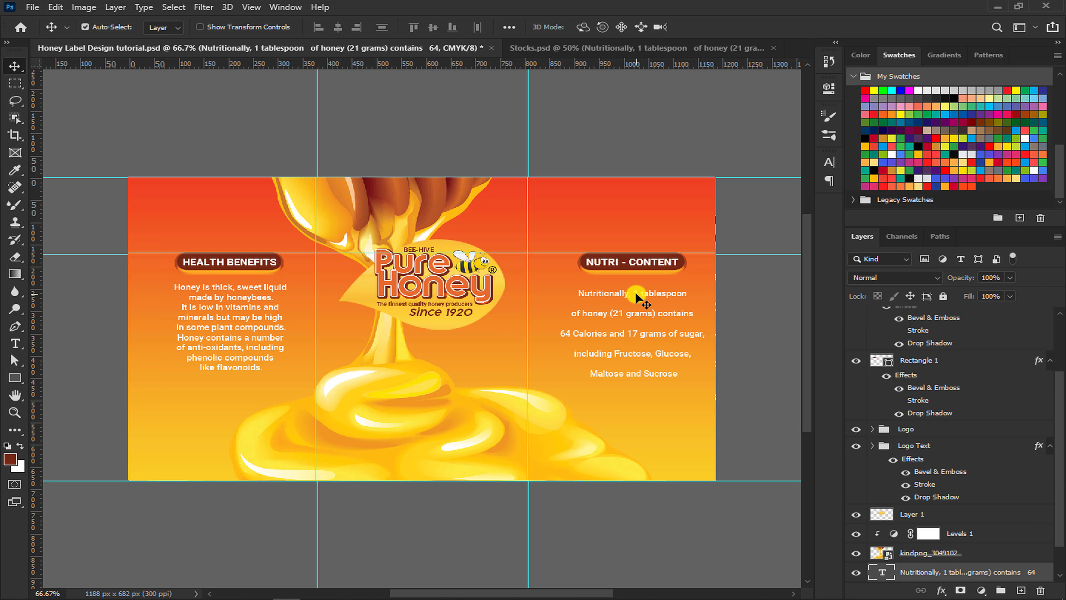
pyautogui.moveTo(636, 291); pyautogui.dragTo(454, 346)
# - Shrink the brown pill below the logo to about three quarters size
pyautogui.click(629, 266)
pyautogui.hotkey('ctrl', '+')
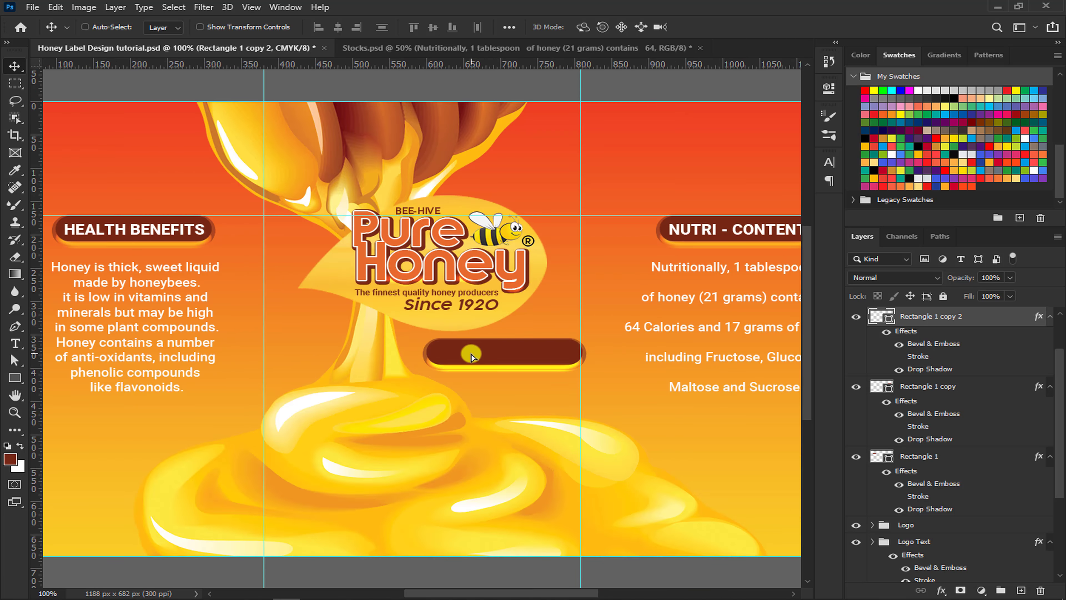
pyautogui.hotkey('ctrl', '+')
pyautogui.hotkey('ctrl', 't')
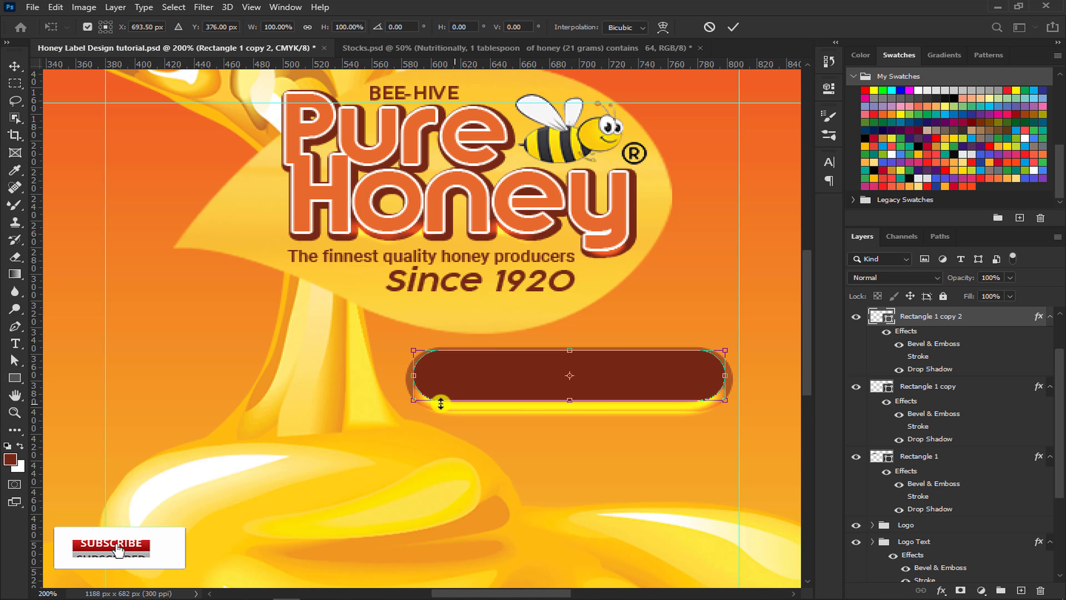
pyautogui.moveTo(416, 401); pyautogui.dragTo(508, 380)
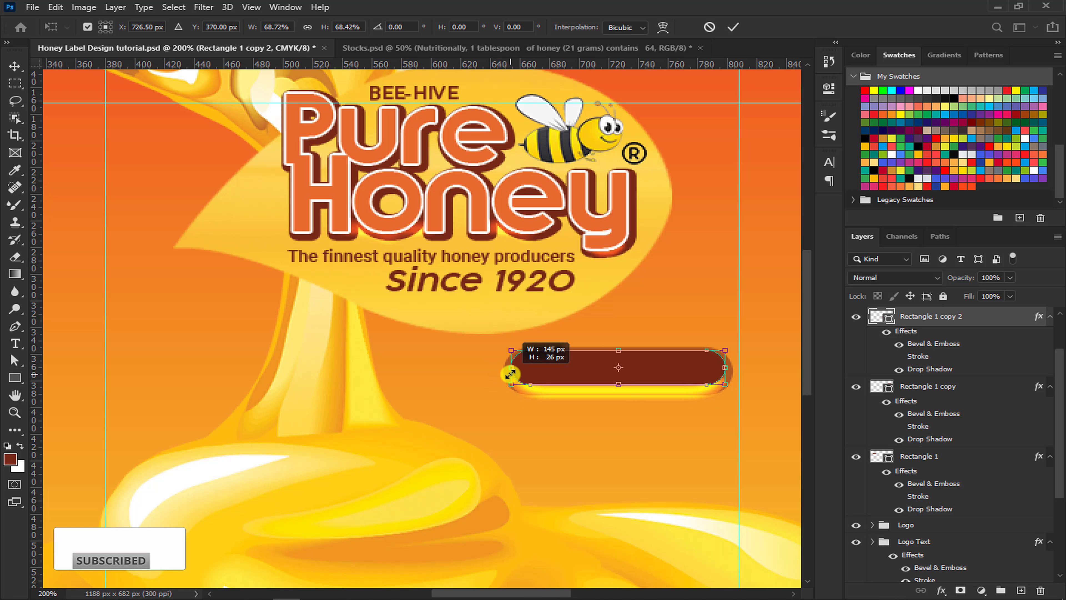
pyautogui.moveTo(650, 370); pyautogui.dragTo(637, 383)
pyautogui.press('Return')
# - Paste the 100% Organic text and scale it onto the pill
pyautogui.hotkey('ctrl', 'v')
pyautogui.hotkey('ctrl', 't')
pyautogui.moveTo(690, 370)
pyautogui.mouseDown()
pyautogui.moveTo(477, 334)
pyautogui.moveTo(631, 386)
pyautogui.moveTo(687, 369)
pyautogui.mouseUp()
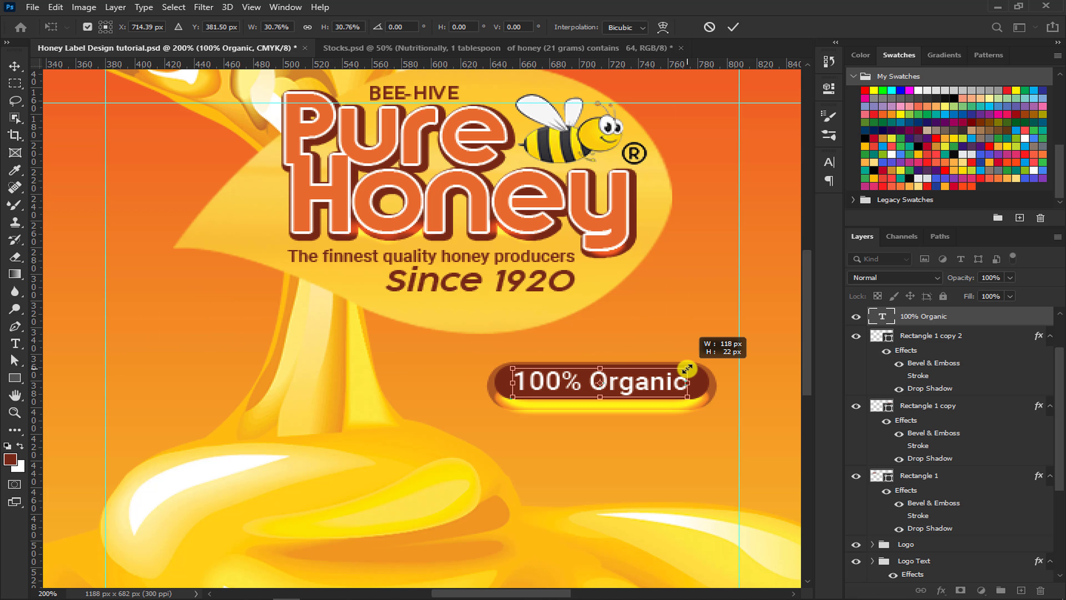
pyautogui.press('Return')
pyautogui.hotkey('ctrl', '0')
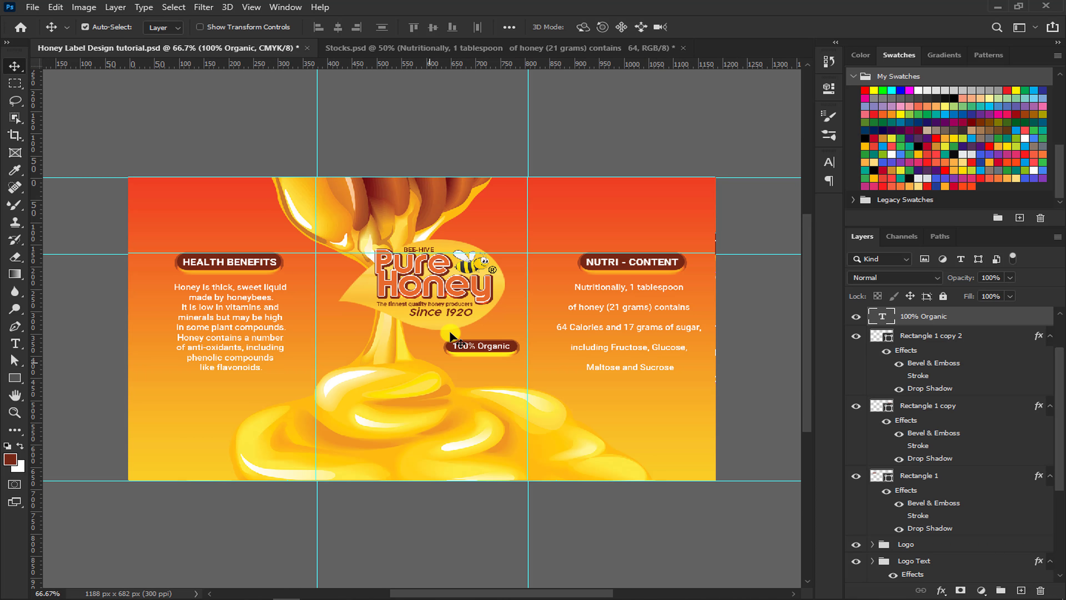
# - Bring the leaf from Stocks into the label's lower right corner
pyautogui.click(469, 48)
pyautogui.moveTo(563, 218); pyautogui.dragTo(246, 45)
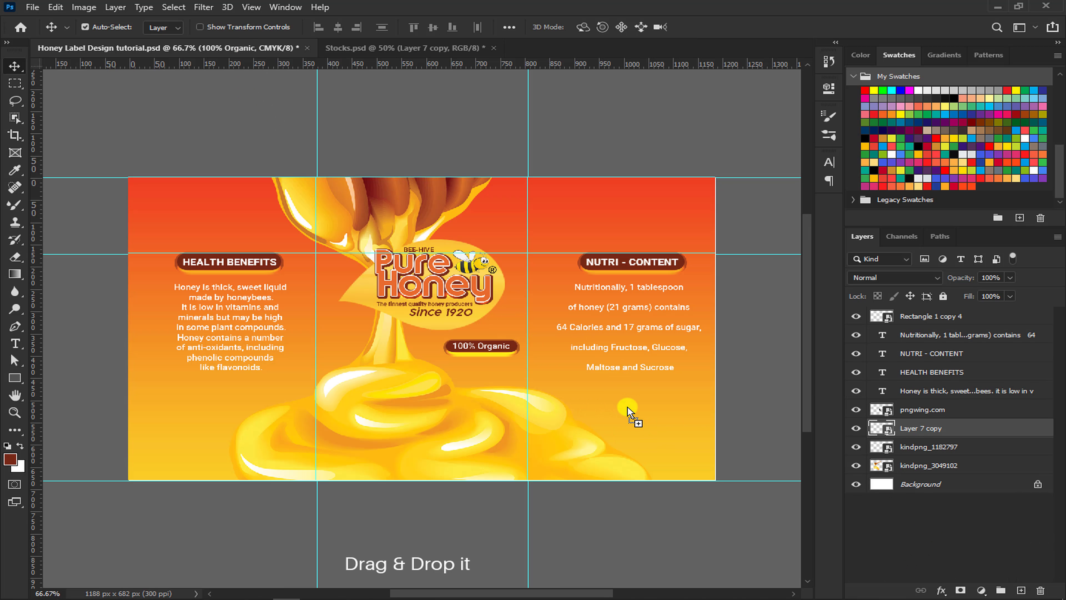
pyautogui.moveTo(246, 45); pyautogui.dragTo(629, 407)
pyautogui.moveTo(628, 407)
pyautogui.mouseDown()
pyautogui.moveTo(700, 443)
pyautogui.moveTo(216, 448)
pyautogui.mouseUp()
# - Duplicate the leaf, rotating the copy into the lower-left corner
pyautogui.hotkey('ctrl', 'j')
pyautogui.hotkey('ctrl', 't')
pyautogui.moveTo(332, 462)
pyautogui.mouseDown()
pyautogui.moveTo(119, 410)
pyautogui.moveTo(297, 404)
pyautogui.mouseUp()
pyautogui.moveTo(229, 413)
pyautogui.mouseDown()
pyautogui.moveTo(129, 449)
pyautogui.moveTo(492, 316)
pyautogui.moveTo(545, 310)
pyautogui.mouseUp()
pyautogui.press('Return')
# - Make a third, small leaf copy and place it by the 100% Organic badge
pyautogui.hotkey('ctrl', 'j')
pyautogui.hotkey('ctrl', 't')
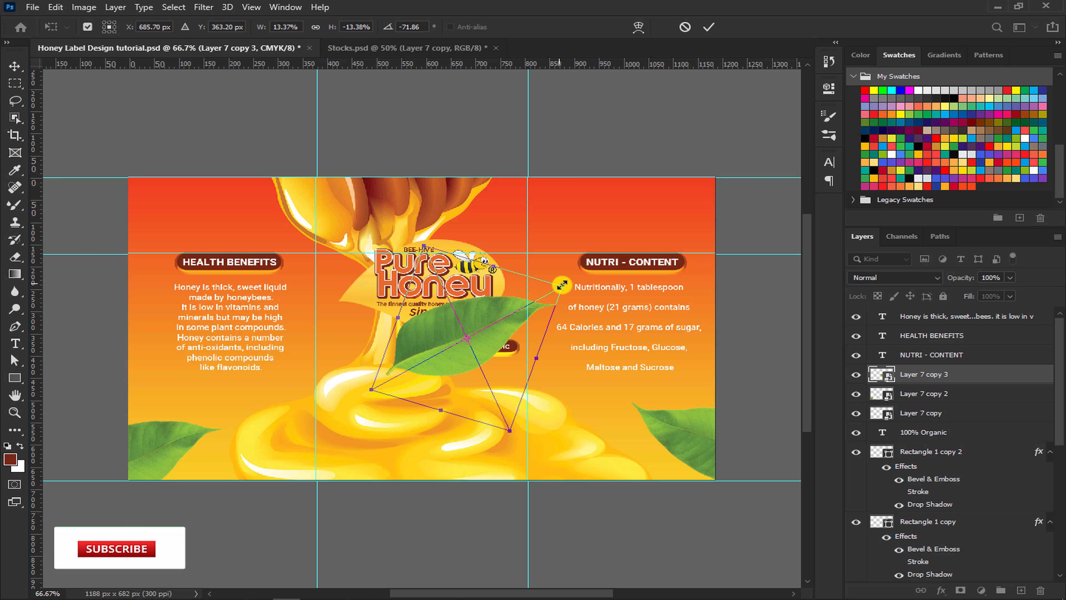
pyautogui.moveTo(562, 286); pyautogui.dragTo(495, 325)
pyautogui.hotkey('ctrl', '+')
pyautogui.hotkey('ctrl', '+')
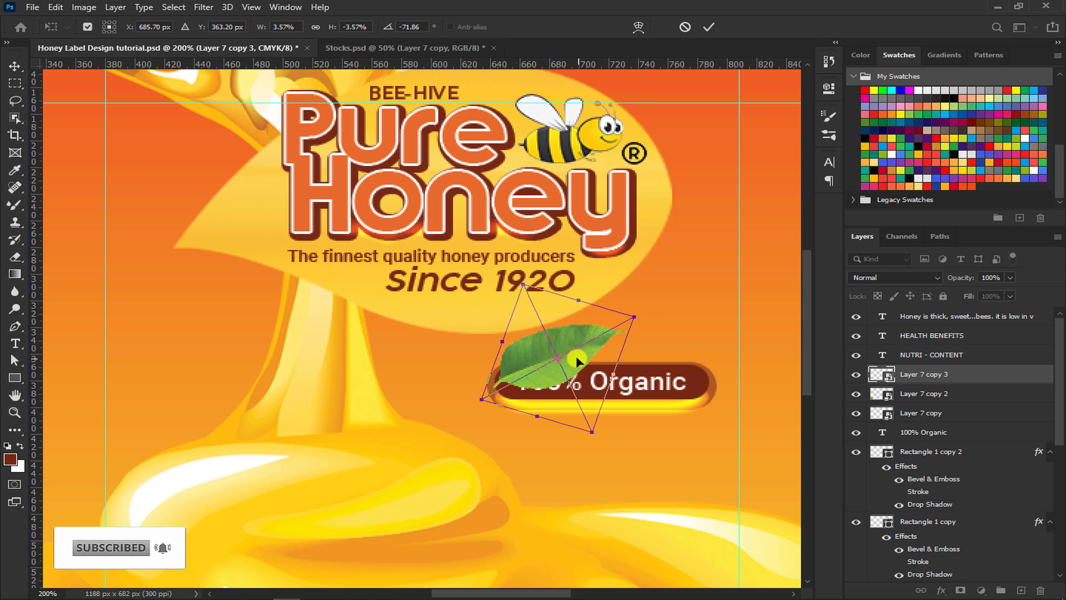
pyautogui.moveTo(576, 356); pyautogui.dragTo(693, 342)
pyautogui.press('Return')
# - Tuck the small leaf's layer behind the badge pill, shifting it left and shrinking it slightly
pyautogui.scroll(-1, 948, 380)
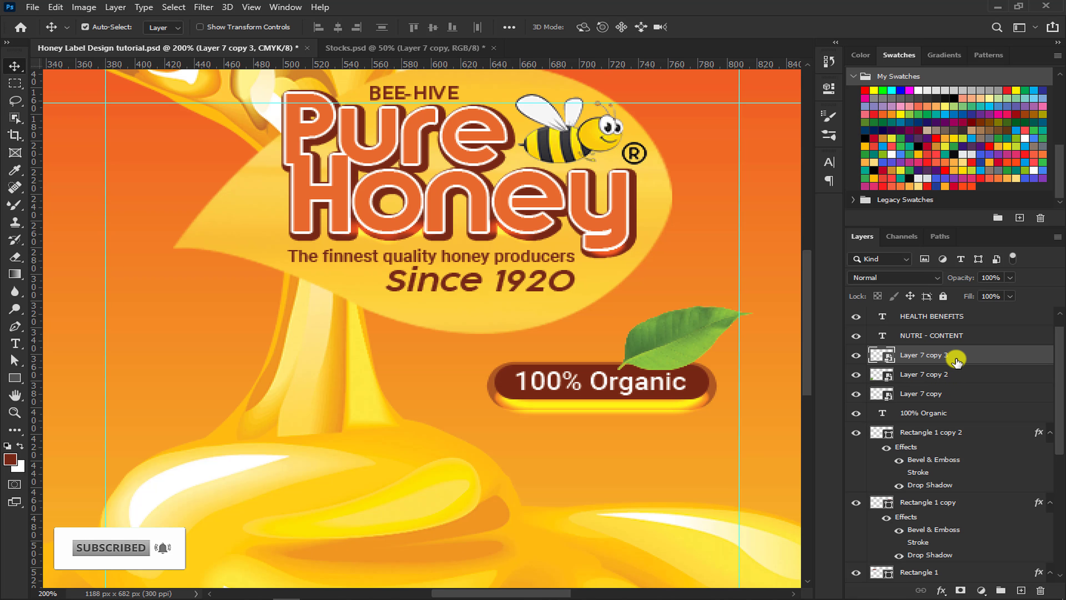
pyautogui.moveTo(956, 360); pyautogui.dragTo(970, 487)
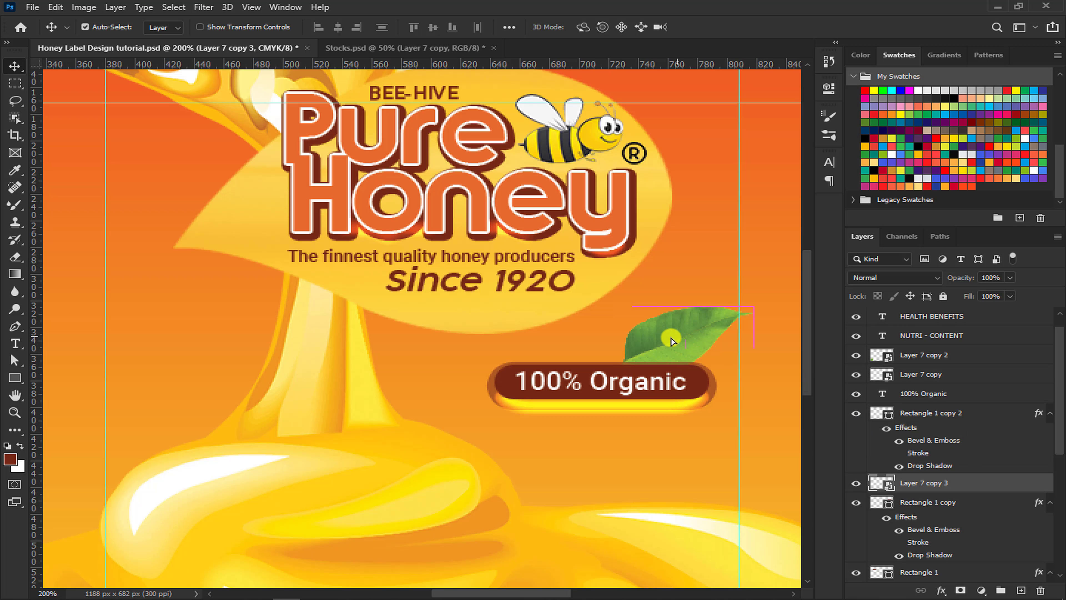
pyautogui.moveTo(683, 334); pyautogui.dragTo(629, 340)
pyautogui.hotkey('ctrl', 't')
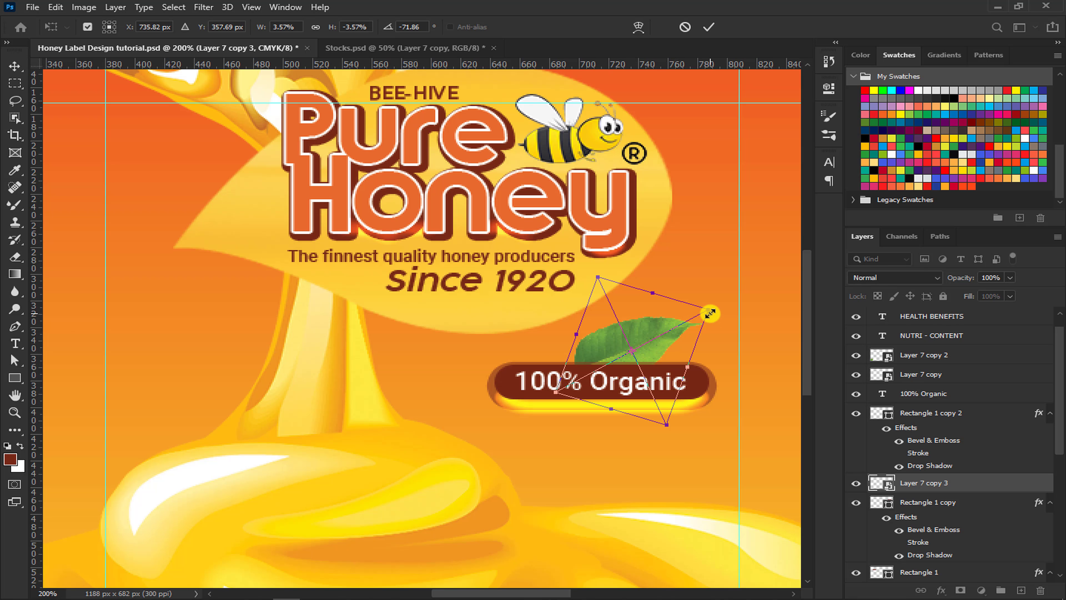
pyautogui.moveTo(709, 313); pyautogui.dragTo(677, 327)
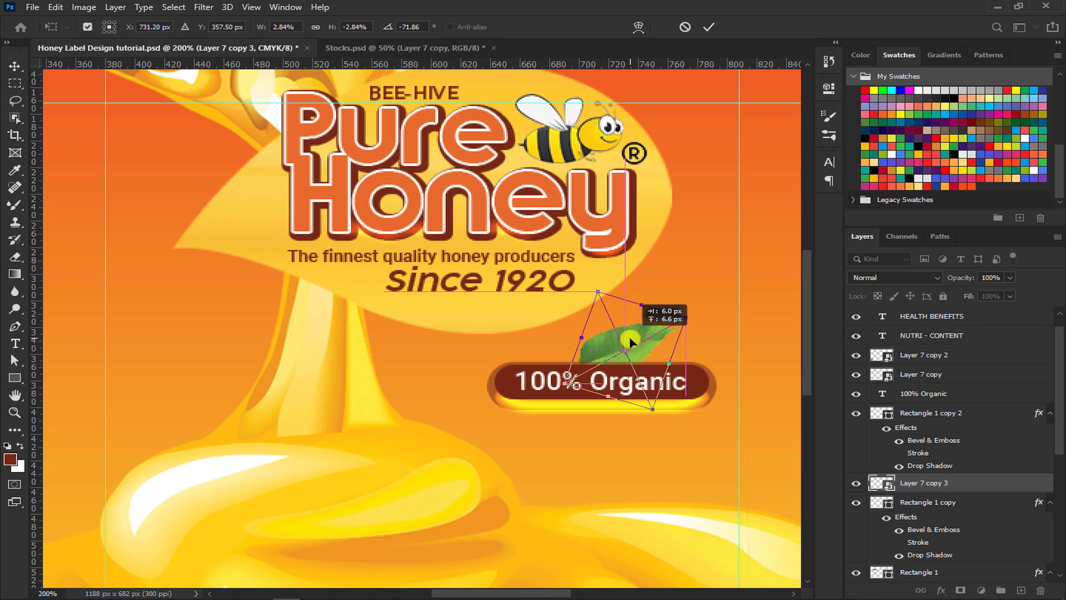
pyautogui.press('Return')
pyautogui.hotkey('ctrl', '0')
pyautogui.hotkey('ctrl', '-')
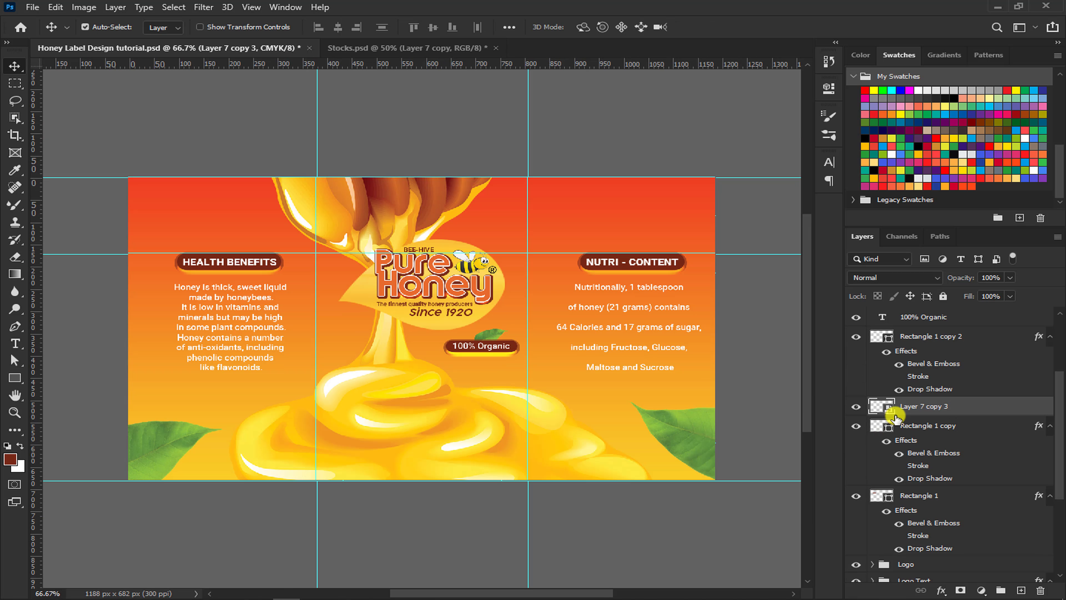
pyautogui.scroll(2, 894, 416)
pyautogui.scroll(2, 898, 403)
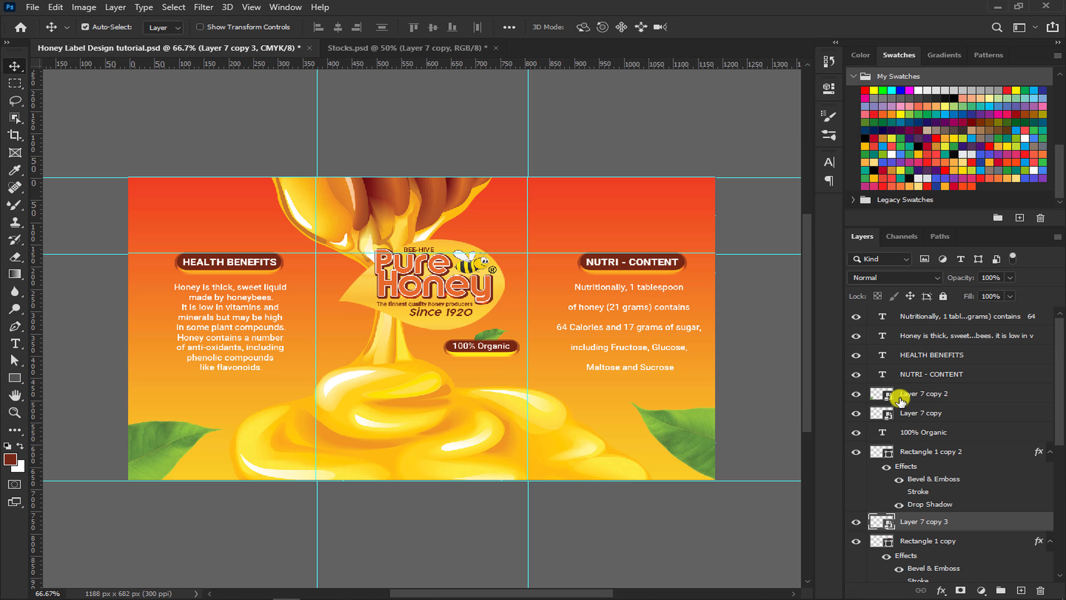
# - Group the label's content layers down to Rectangle 1 into a group named Text 2
pyautogui.click(929, 320)
pyautogui.scroll(-4, 932, 357)
pyautogui.scroll(-3, 936, 386)
pyautogui.keyDown('shift'); pyautogui.click(940, 401); pyautogui.keyUp('shift')
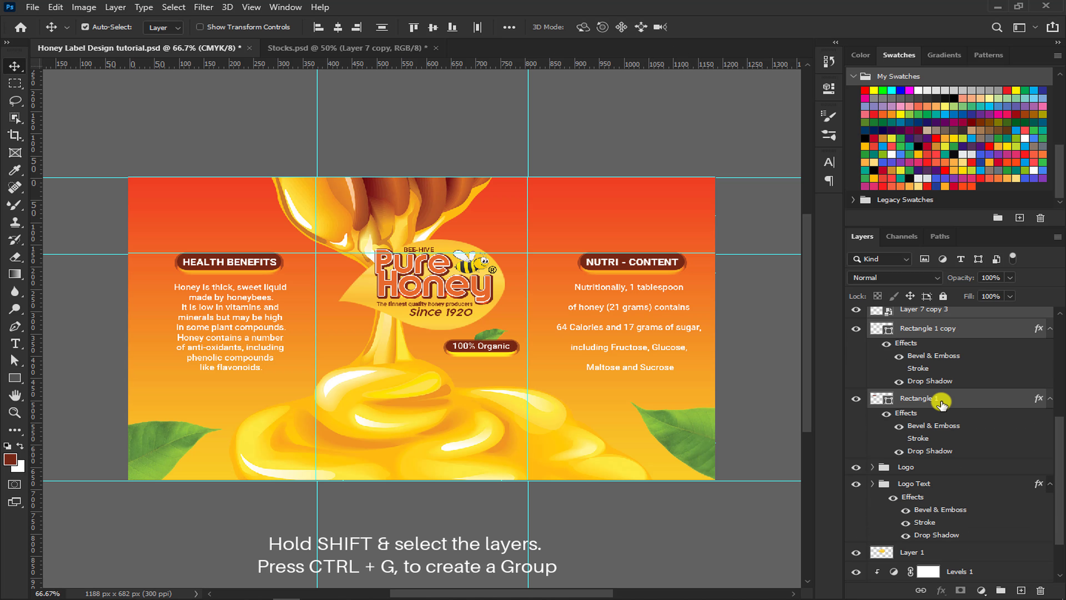
pyautogui.hotkey('ctrl', 'g')
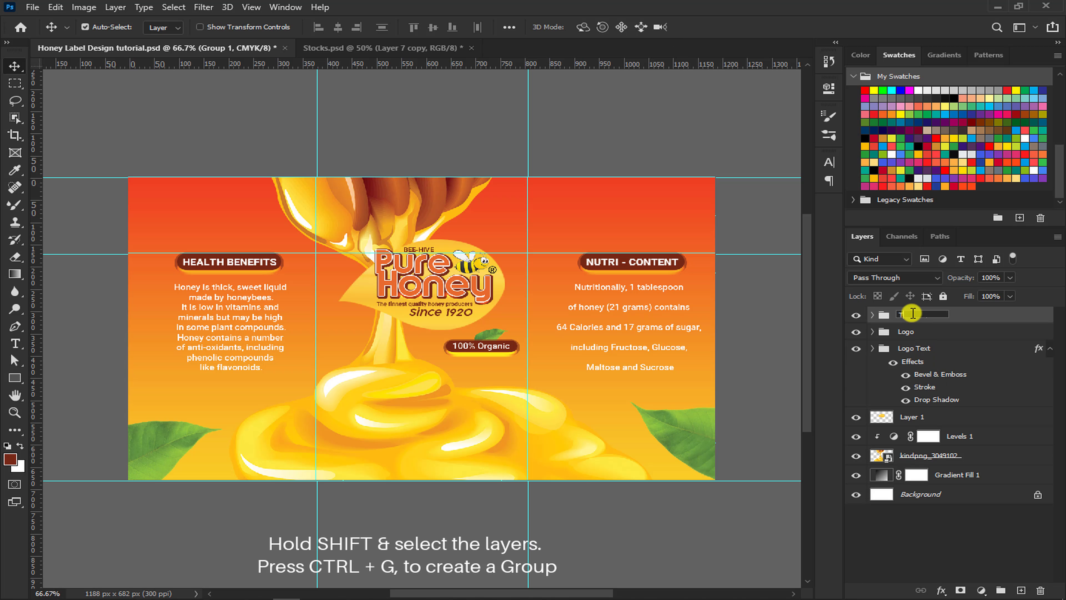
pyautogui.press('Return')
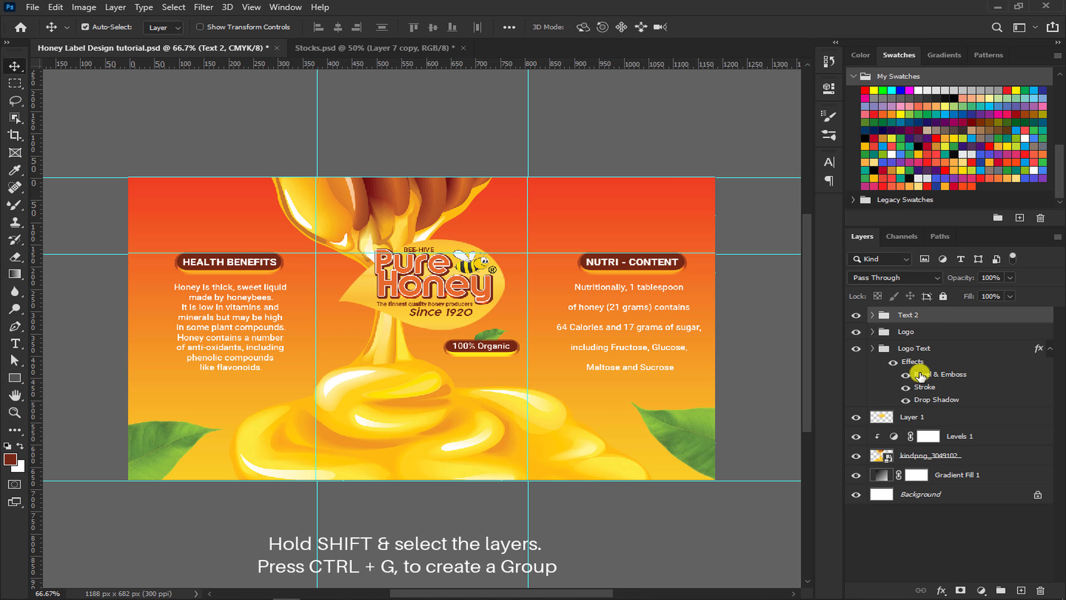
# - Group the background layers through Gradient Fill 1 and name the group Main BG
pyautogui.click(939, 419)
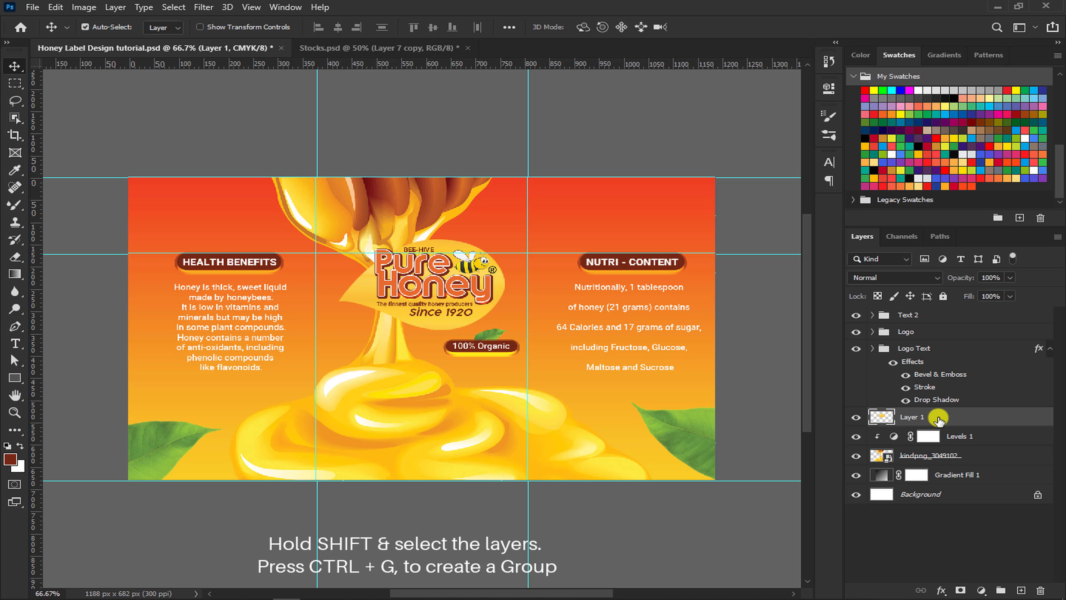
pyautogui.keyDown('shift'); pyautogui.click(953, 477); pyautogui.keyUp('shift')
pyautogui.hotkey('ctrl', 'g')
pyautogui.doubleClick(908, 415)
pyautogui.write('Main BG')
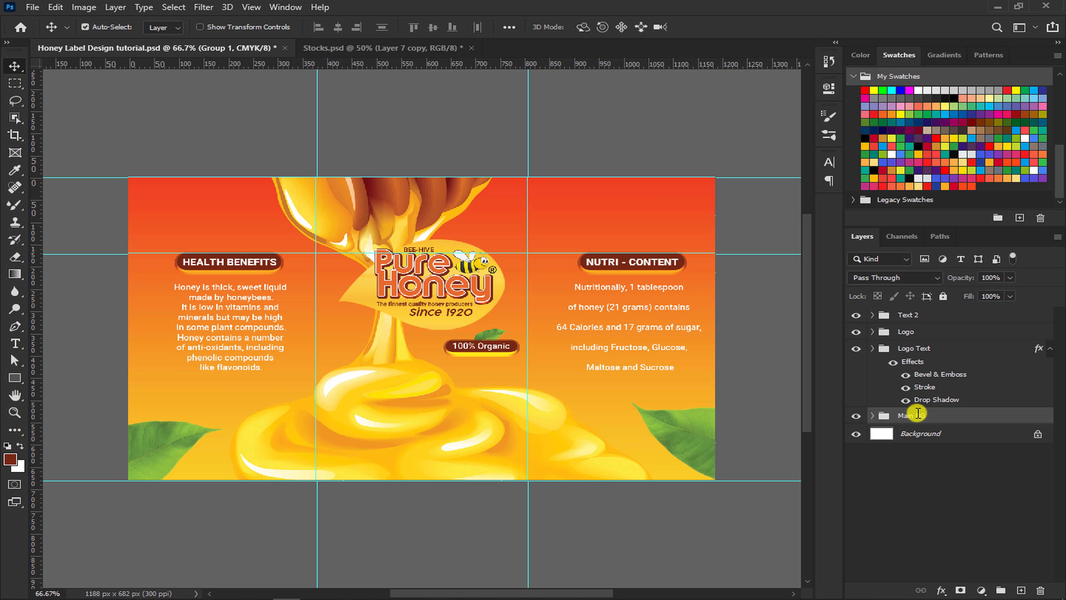
pyautogui.press('Return')
# - Clear all guides from the canvas
pyautogui.click(940, 317)
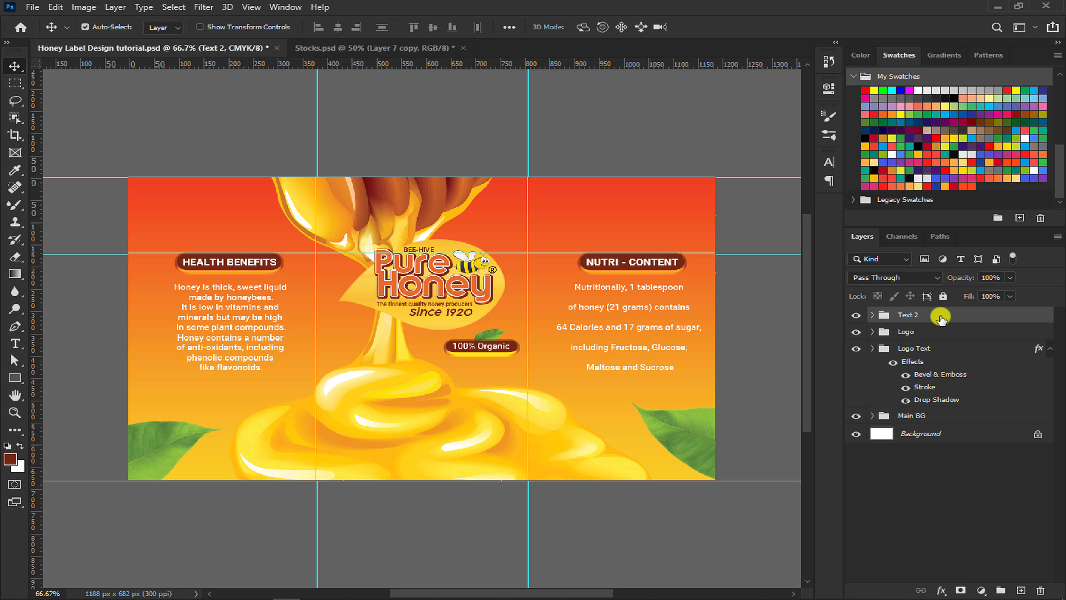
pyautogui.click(251, 7)
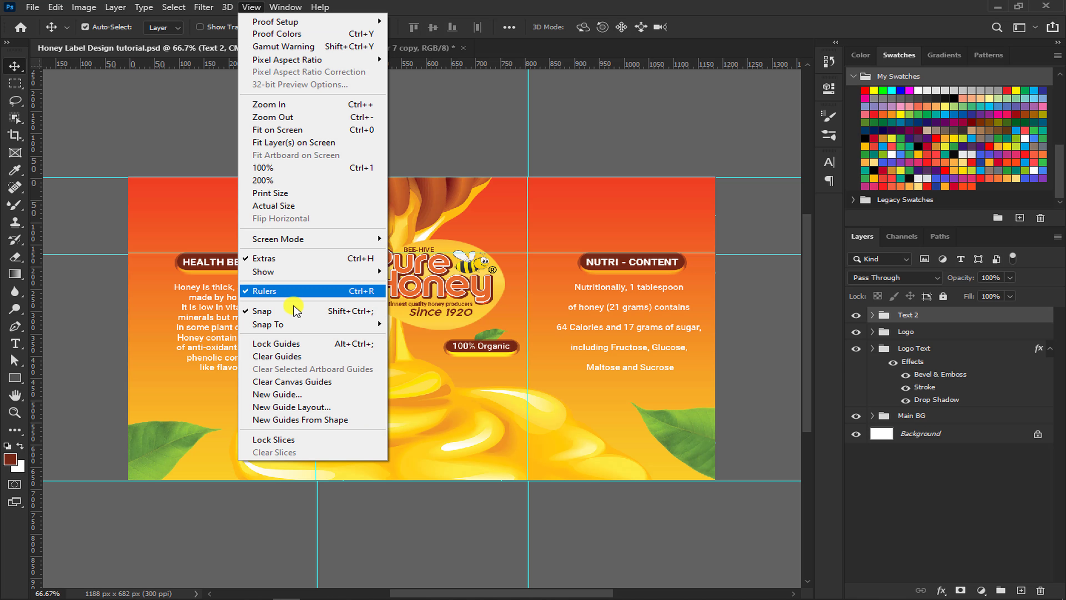
pyautogui.click(293, 381)
# - Add Brightness/Contrast (contrast 50) and Levels (black input 8) adjustment layers
pyautogui.click(982, 590)
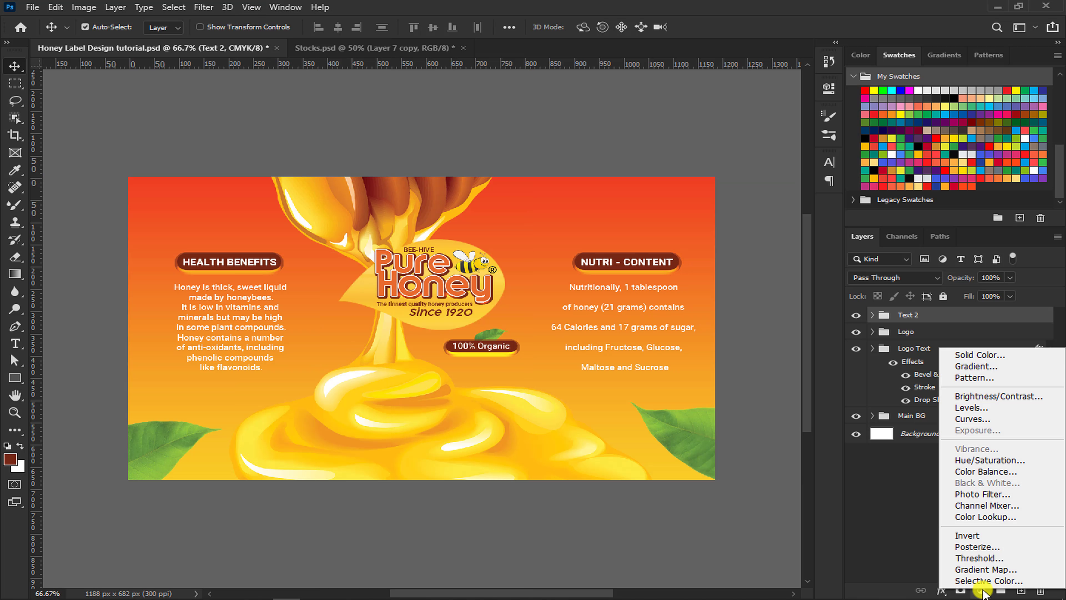
pyautogui.click(998, 397)
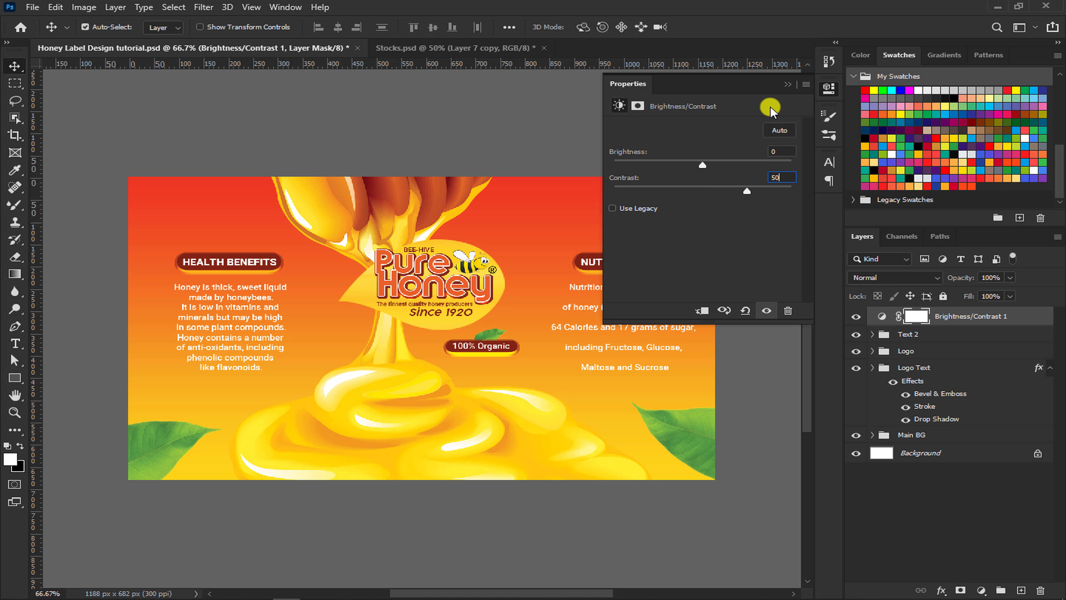
pyautogui.click(787, 84)
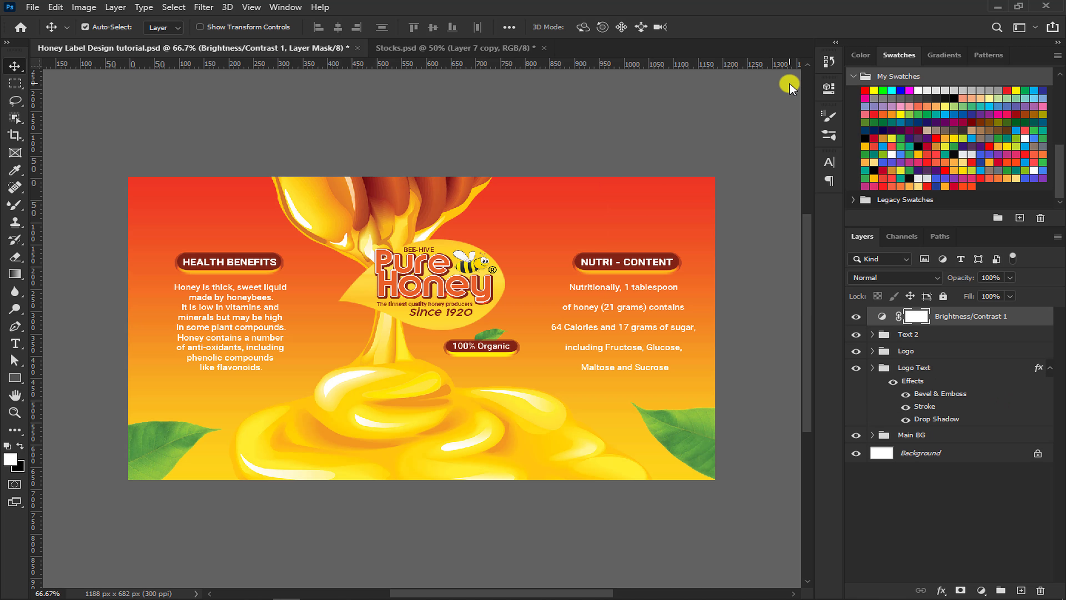
pyautogui.click(980, 590)
pyautogui.click(962, 398)
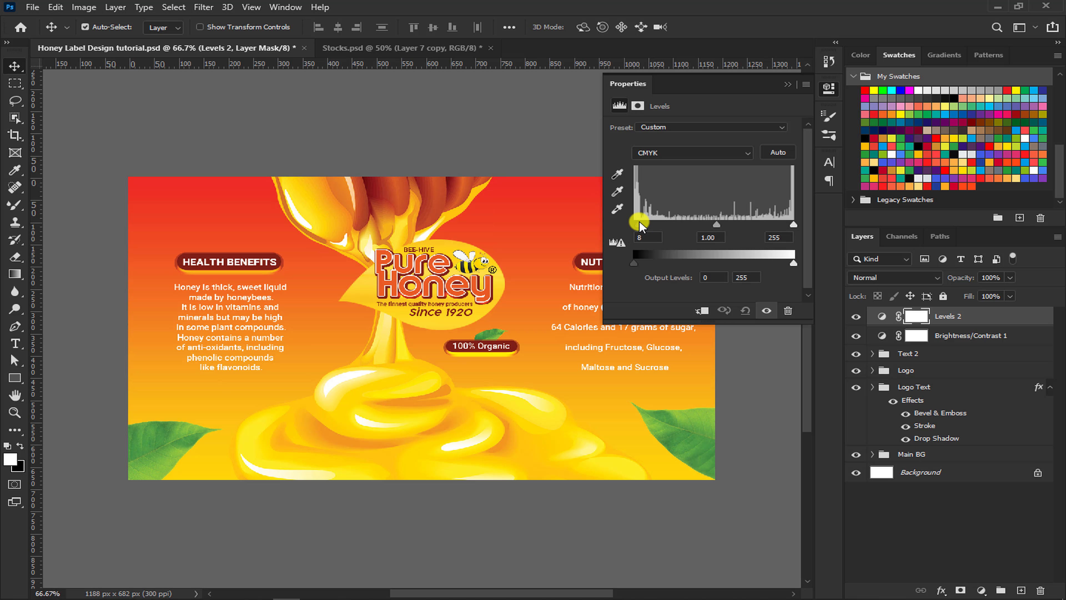
pyautogui.click(786, 86)
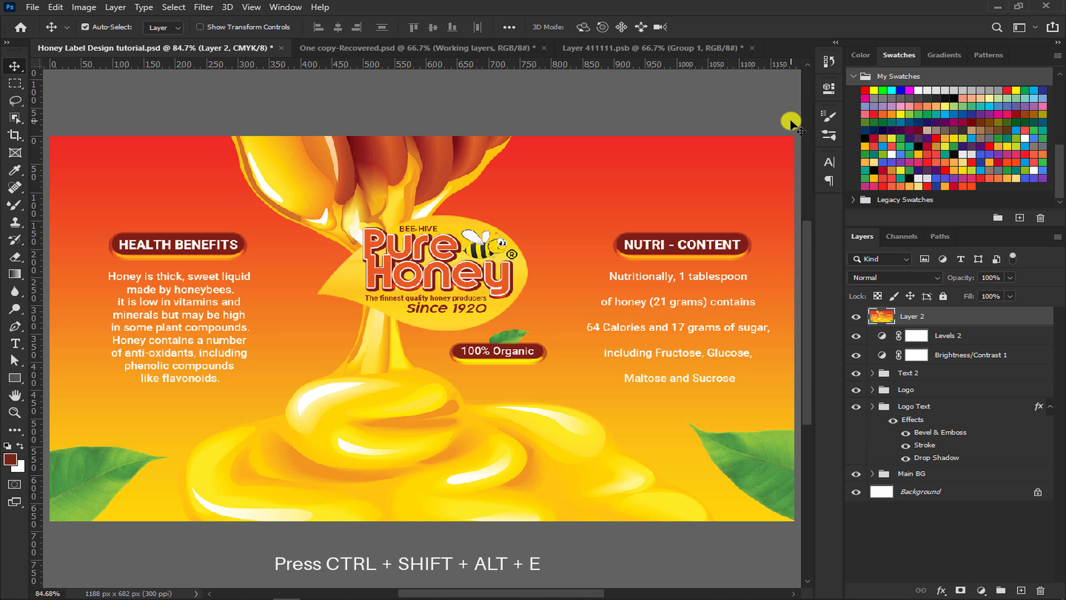
# - Place the merged label into Layer 411111.psb, save it, and check the jar in One copy-Recovered.psd
pyautogui.moveTo(417, 354)
pyautogui.mouseDown()
pyautogui.moveTo(416, 303)
pyautogui.moveTo(419, 319)
pyautogui.mouseUp()
pyautogui.hotkey('ctrl', 's')
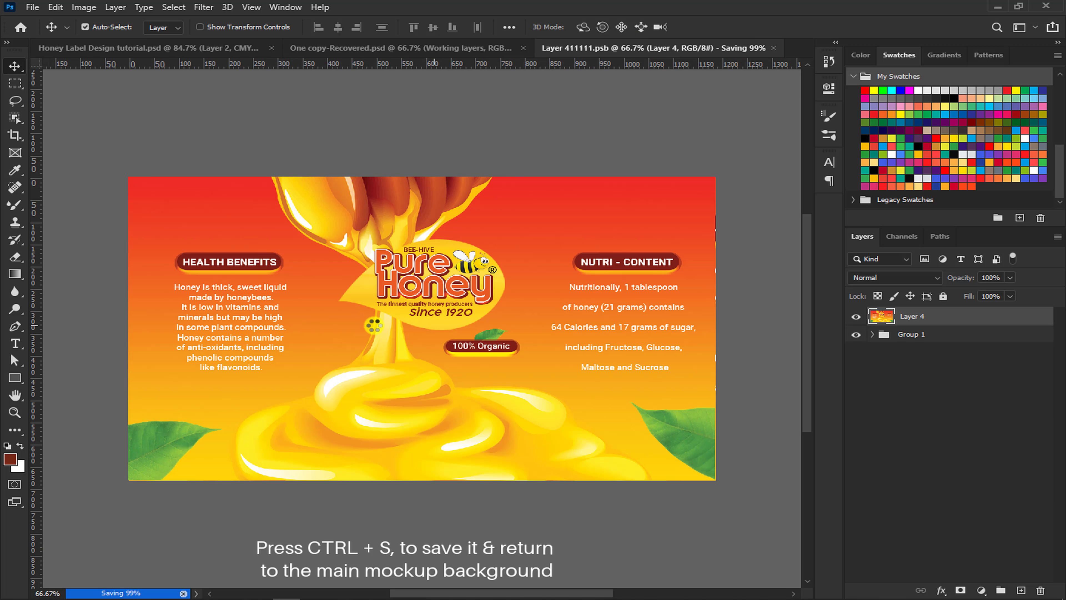
pyautogui.click(431, 48)
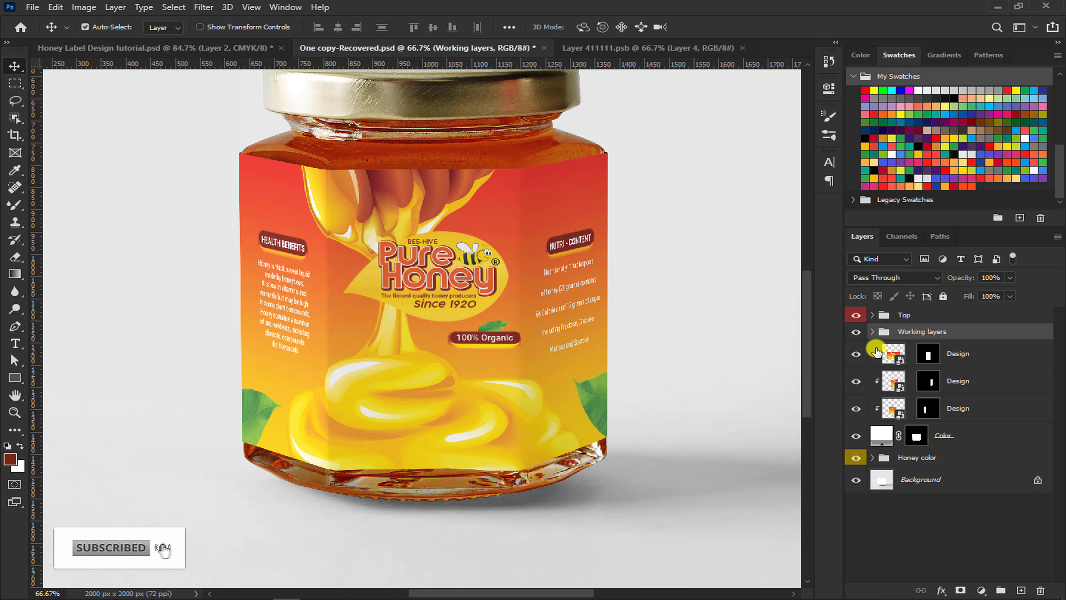
pyautogui.click(857, 332)
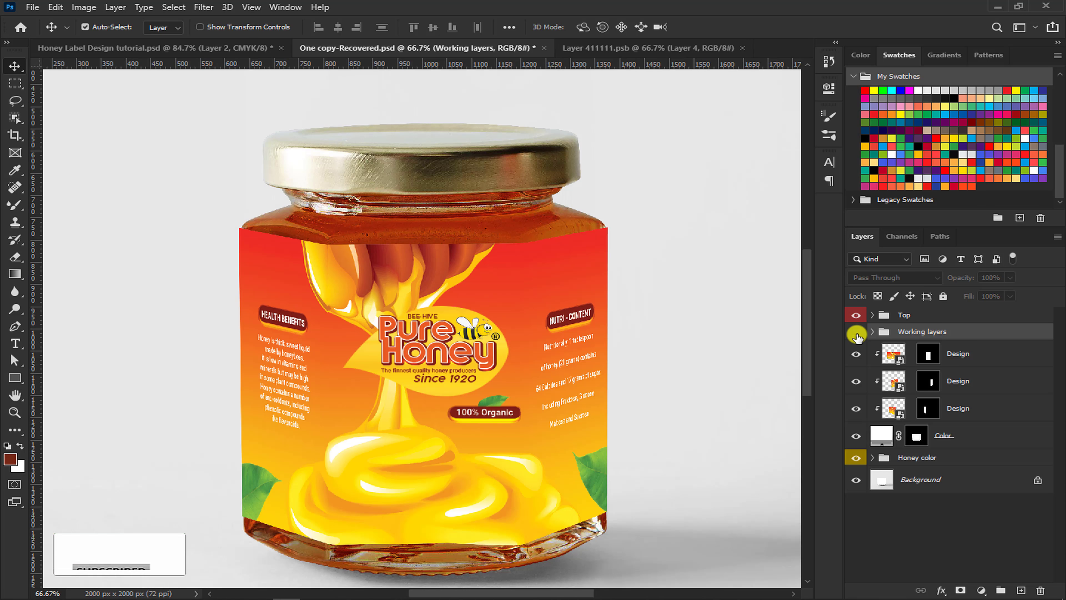
pyautogui.click(856, 333)
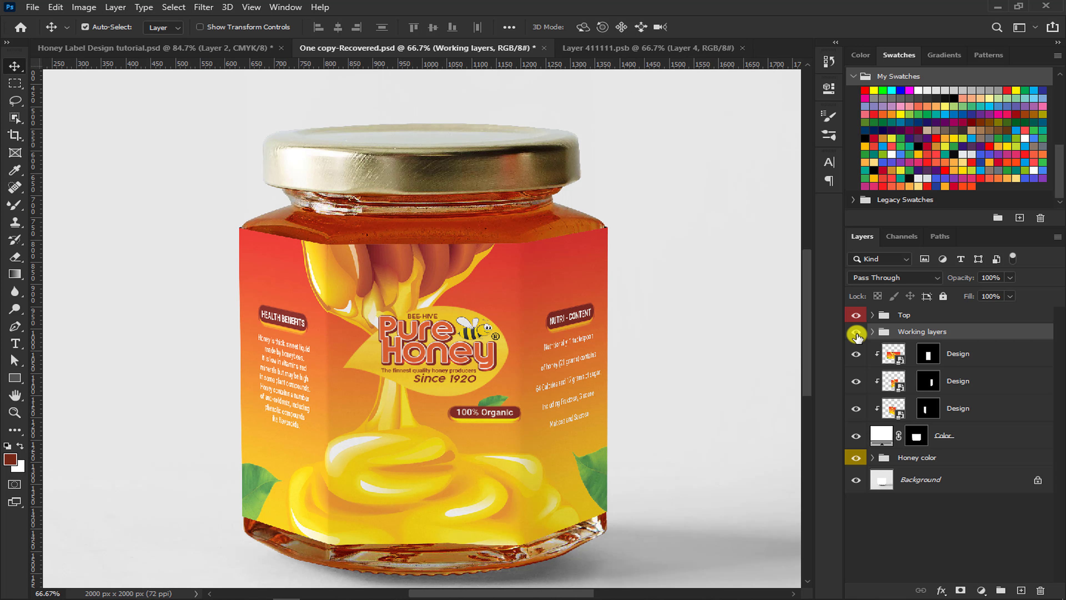